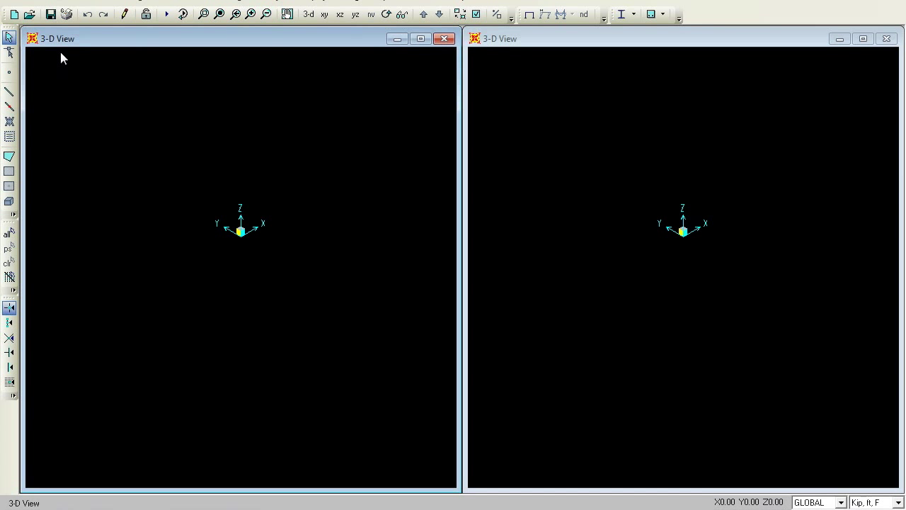
# Step: Open the GLOBAL grid system for modification and name three X grid lines X!, X2 and X3
pyautogui.rightClick(159, 85)
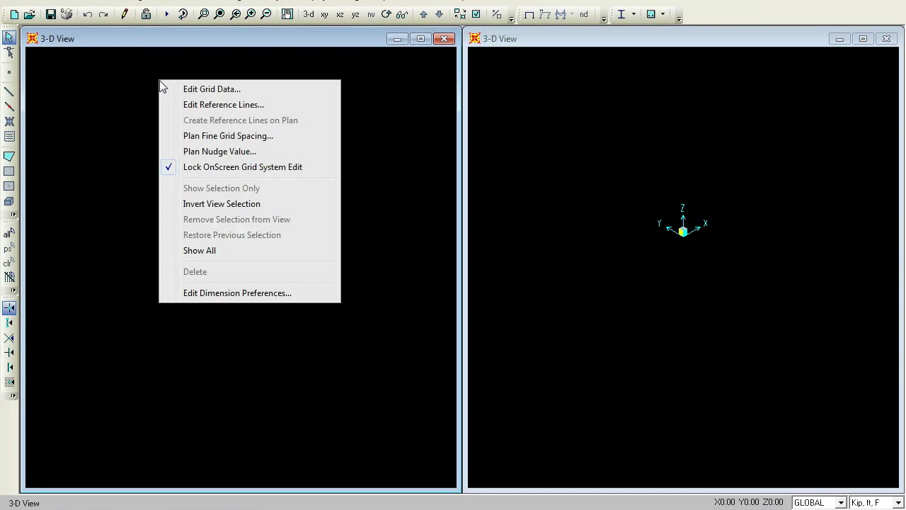
pyautogui.click(248, 89)
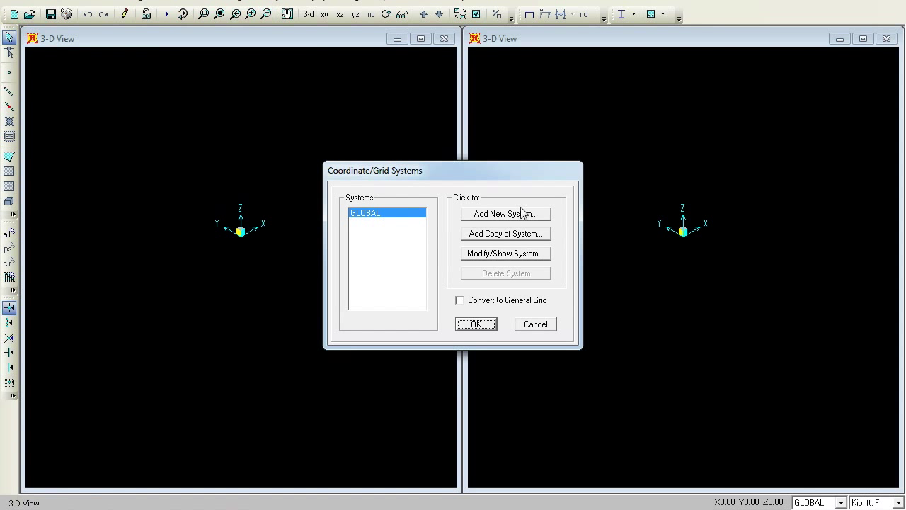
pyautogui.click(511, 255)
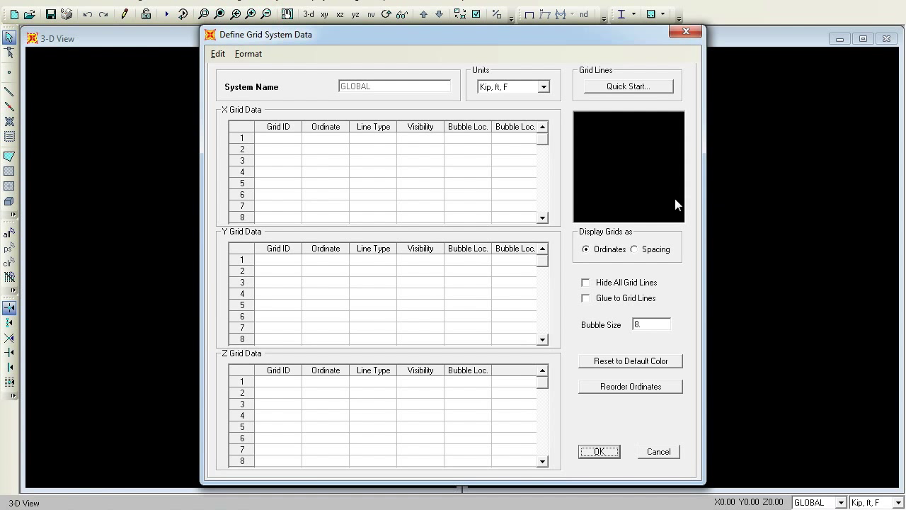
pyautogui.click(271, 141)
pyautogui.click(273, 142)
pyautogui.write('X1')
pyautogui.click(288, 150)
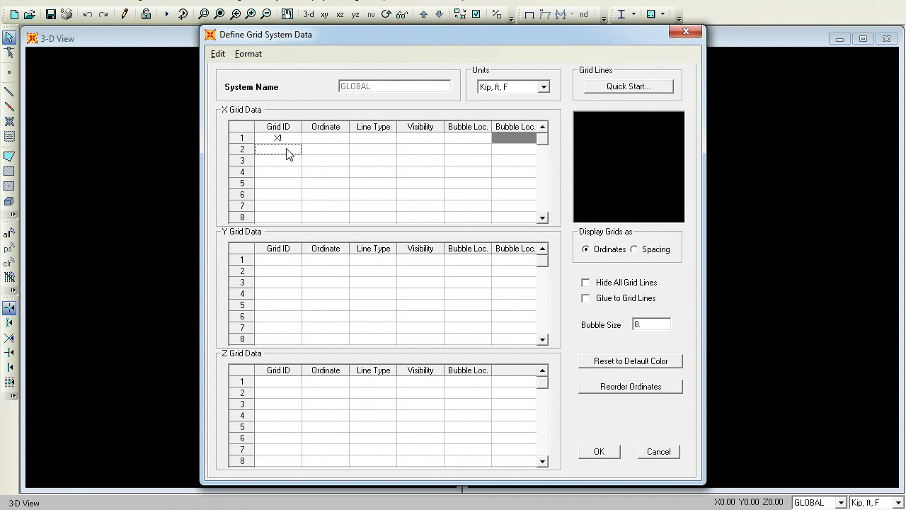
pyautogui.write('X2')
pyautogui.click(276, 164)
pyautogui.write('X3')
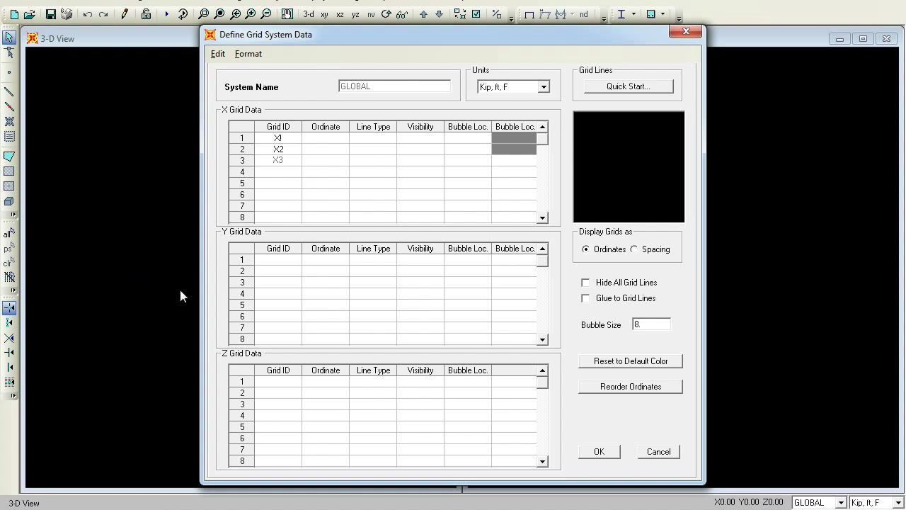
# Step: Set the ordinates of the three X grid lines to 0, 7 and 10.5 ft in order
pyautogui.click(329, 139)
pyautogui.write('0')
pyautogui.click(337, 154)
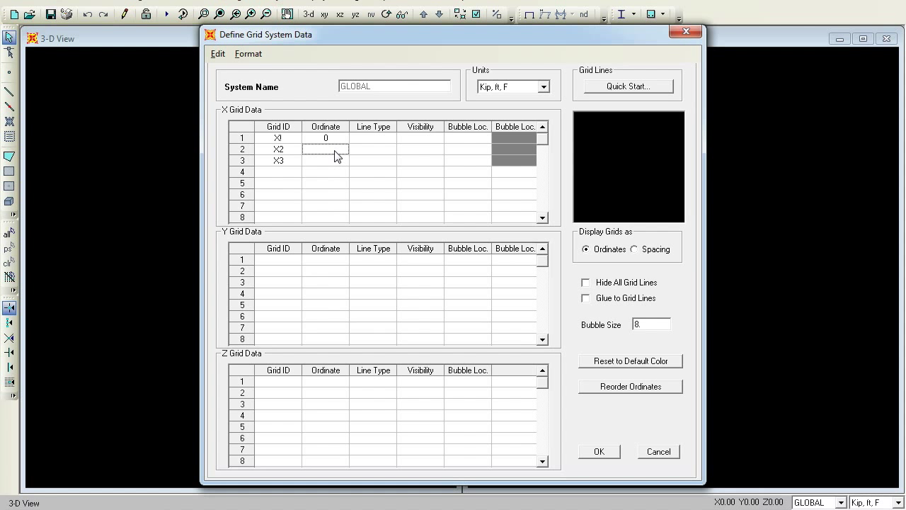
pyautogui.write('7')
pyautogui.click(333, 161)
pyautogui.write('10.5')
# Step: Name the first Y grid line Y1
pyautogui.click(278, 262)
pyautogui.click(279, 262)
pyautogui.write('Y1')
pyautogui.click(807, 506)
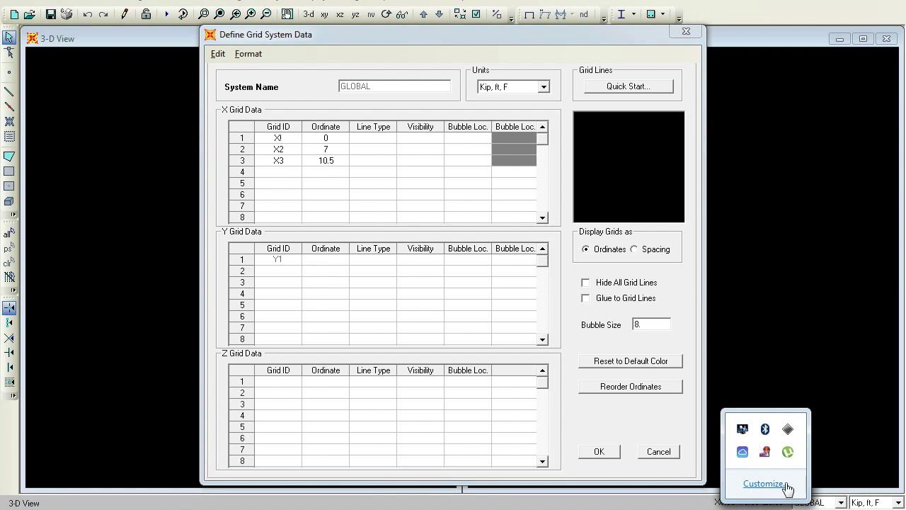
pyautogui.rightClick(764, 451)
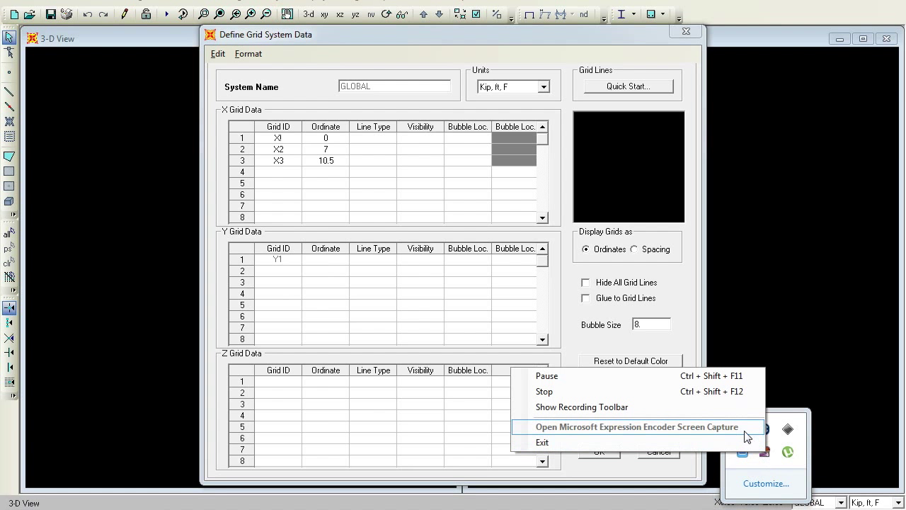
pyautogui.click(601, 377)
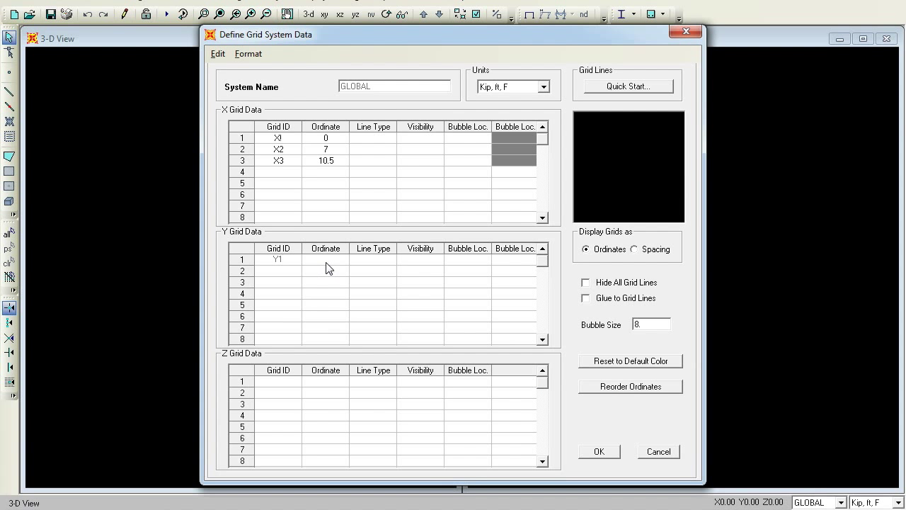
# Step: Set the ordinate of grid line Y1 to 0
pyautogui.click(328, 259)
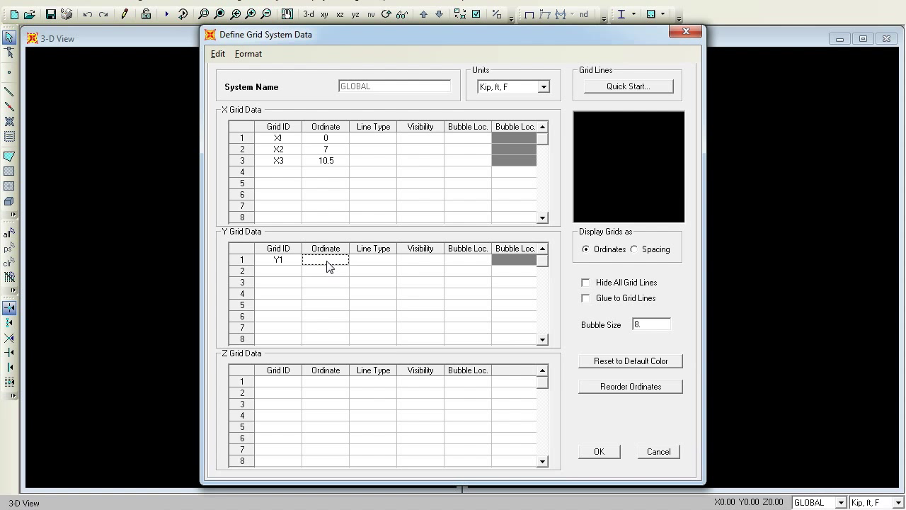
pyautogui.write('0')
pyautogui.press('Return')
pyautogui.write('Z1')
pyautogui.click(276, 383)
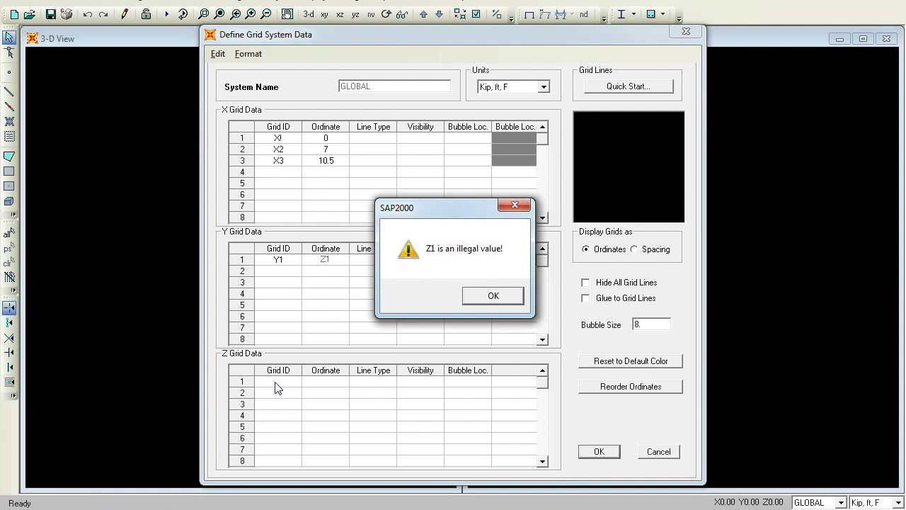
pyautogui.click(494, 295)
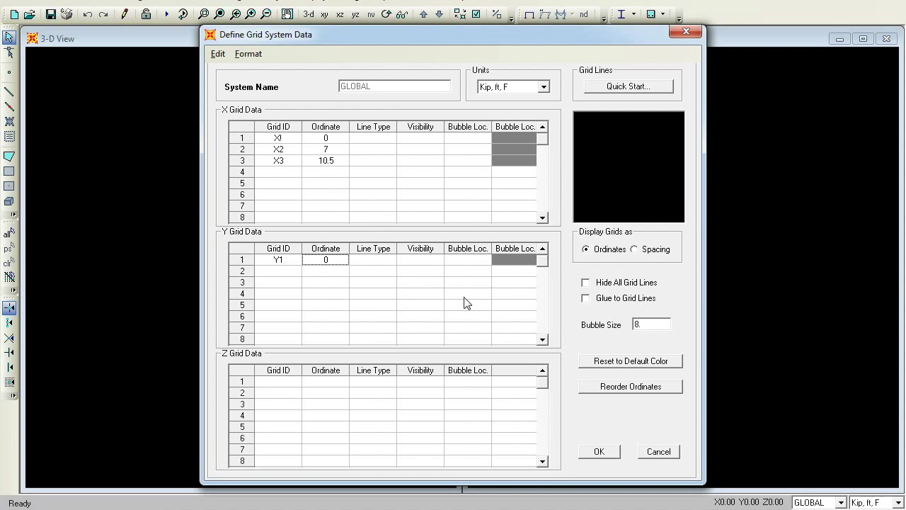
# Step: Define Z grid line Z1 at ordinate 0 and Z2 at ordinate 25 ft
pyautogui.click(277, 383)
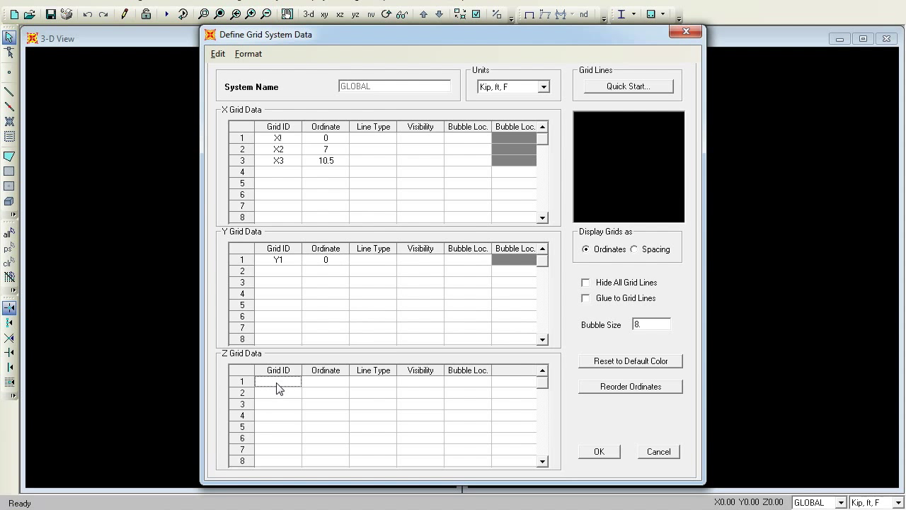
pyautogui.write('Z1')
pyautogui.click(325, 388)
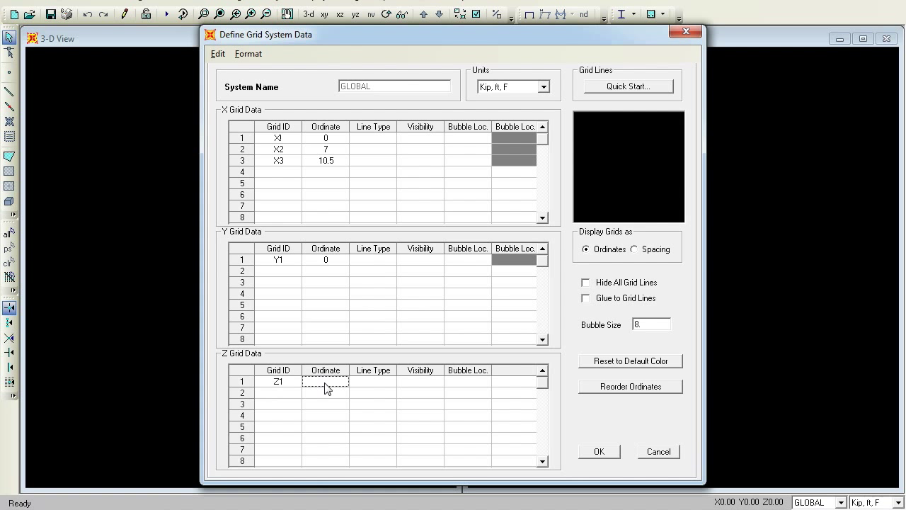
pyautogui.write('0')
pyautogui.click(278, 393)
pyautogui.write('Z2')
pyautogui.click(321, 397)
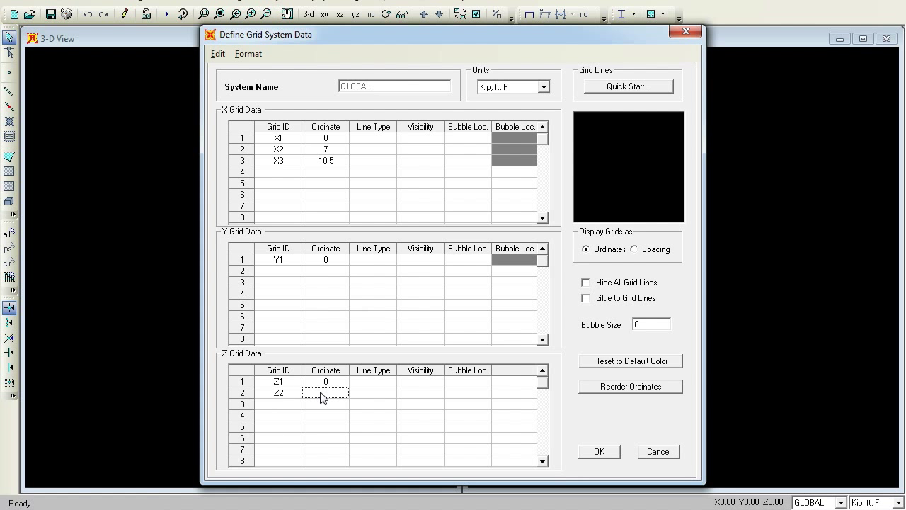
pyautogui.write('25')
# Step: Add Z grid line Z3 at ordinate 37 ft and accept the grid system definition
pyautogui.click(292, 408)
pyautogui.write('Z3')
pyautogui.click(334, 406)
pyautogui.write('37')
pyautogui.click(598, 451)
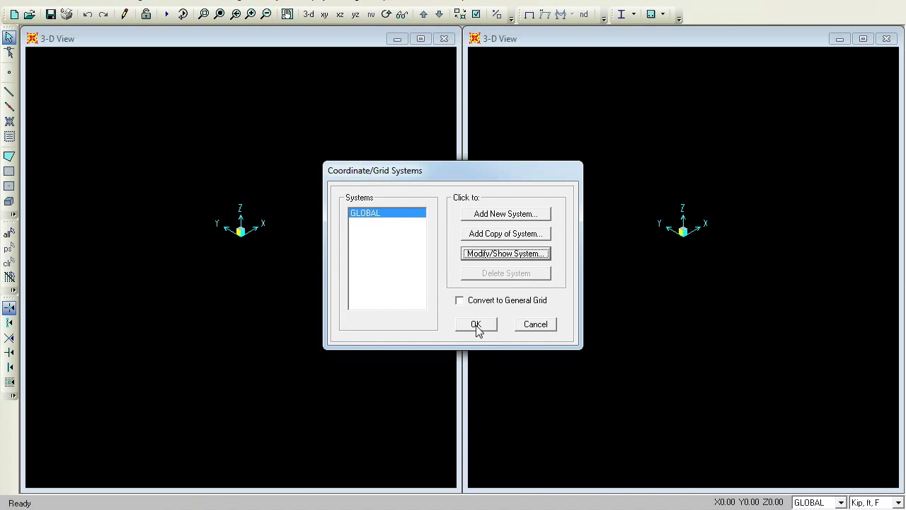
pyautogui.click(477, 325)
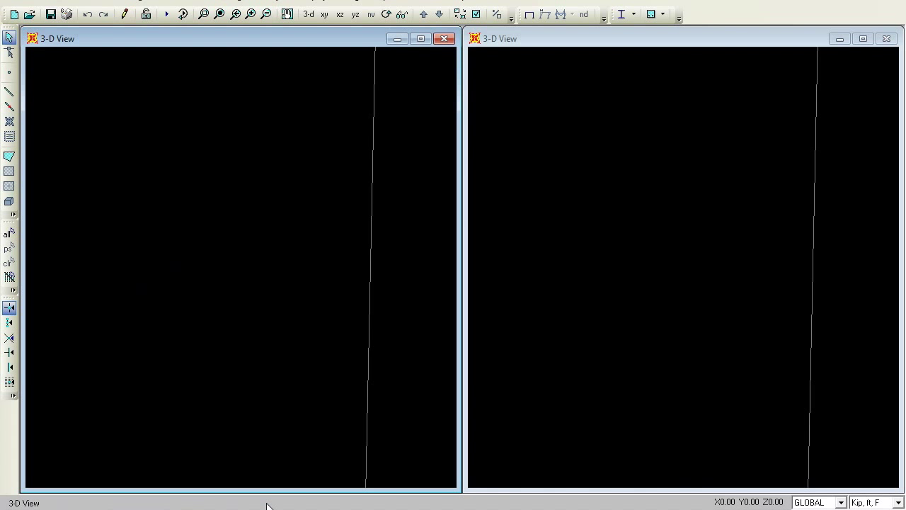
# Step: Turn off perspective in both 3-D views and switch one of them to the X-Z plane at Y = 0
pyautogui.click(401, 14)
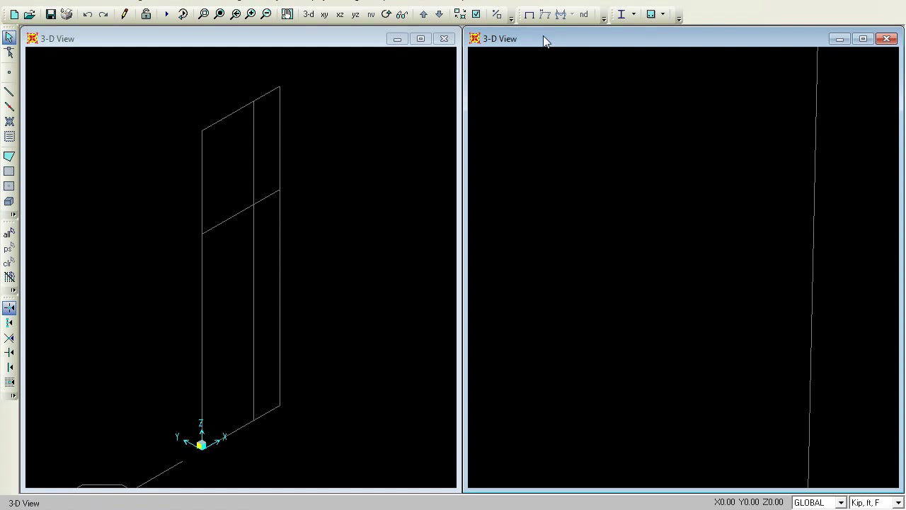
pyautogui.click(400, 15)
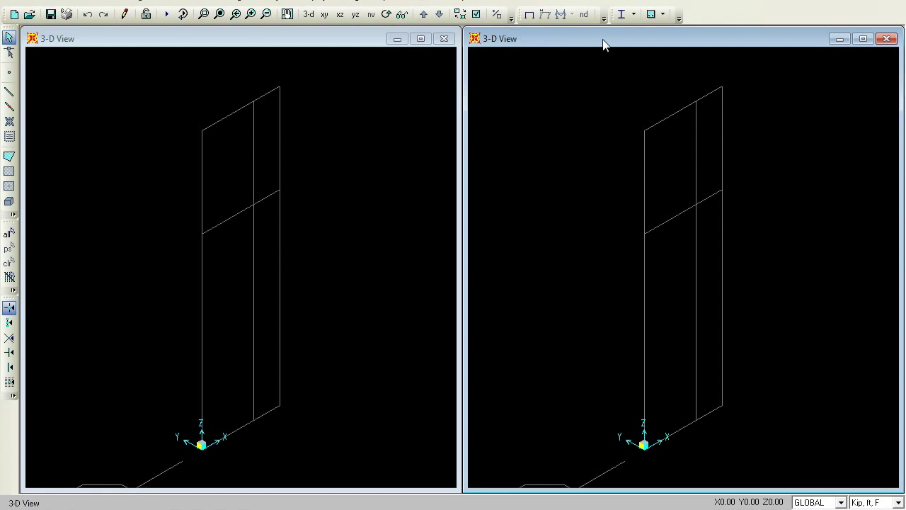
pyautogui.click(160, 43)
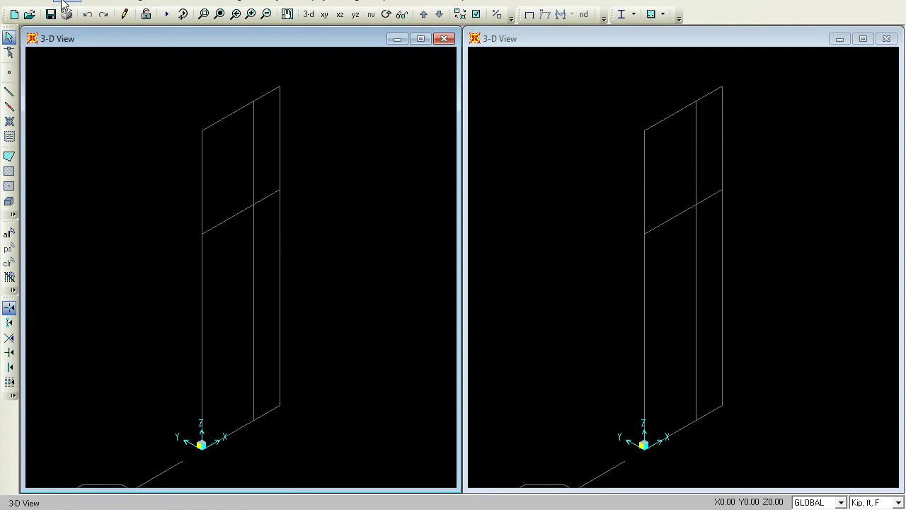
pyautogui.click(63, 2)
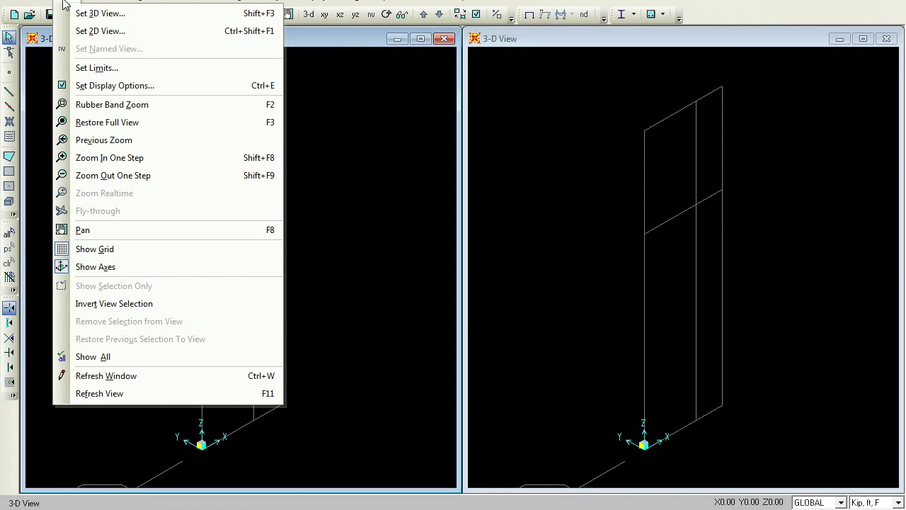
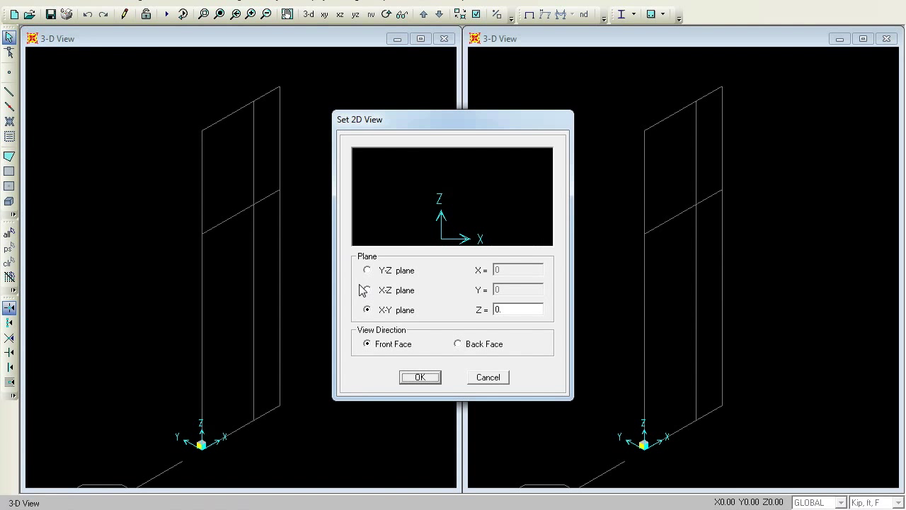
pyautogui.click(368, 291)
pyautogui.click(418, 377)
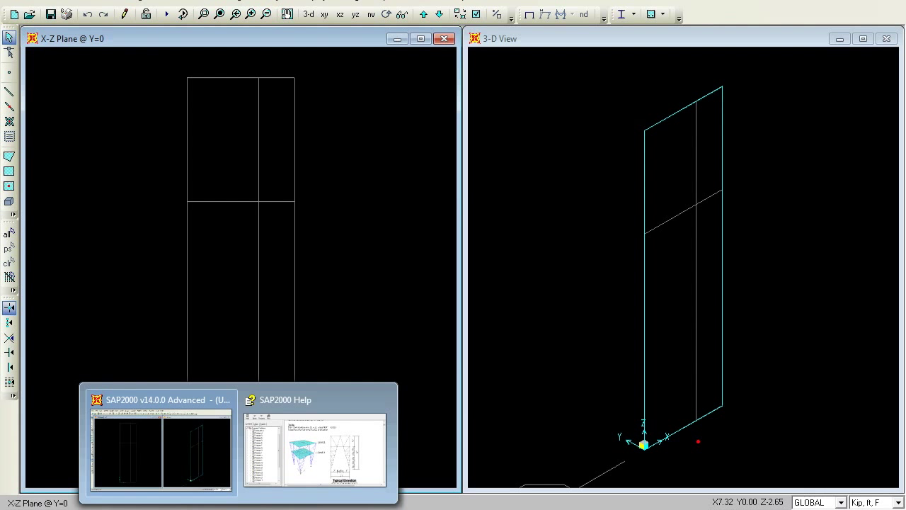
# Step: Switch to SAP2000 Help and examine the typical elevation of Problem C for the tower's member layout and dimensions
pyautogui.click(315, 439)
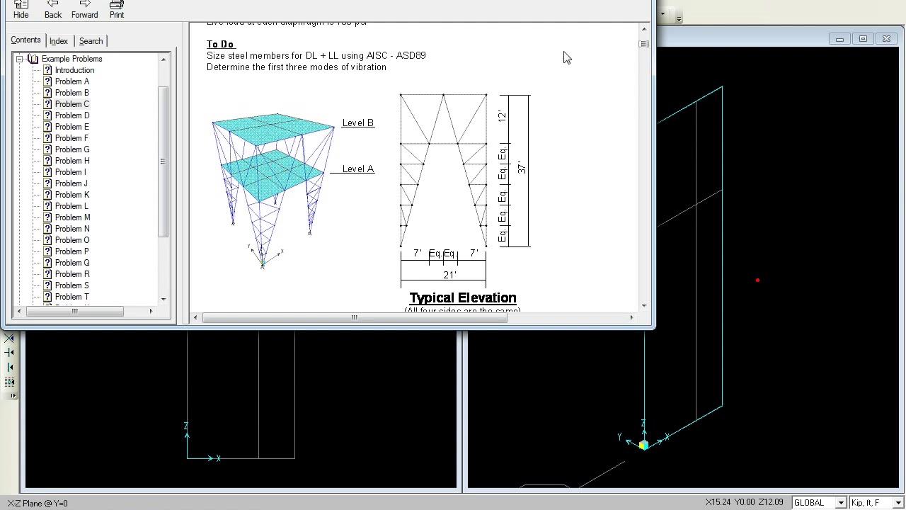
pyautogui.hotkey('alt', 'F4')
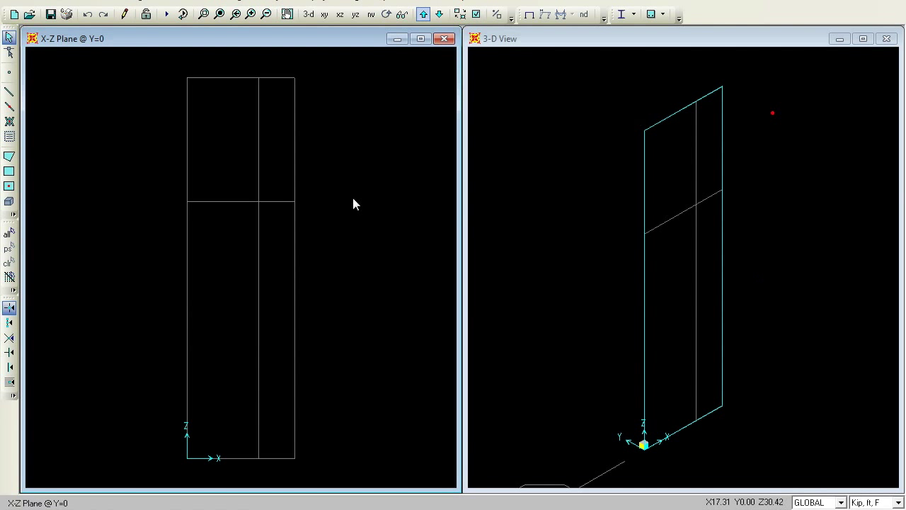
pyautogui.moveTo(279, 494)
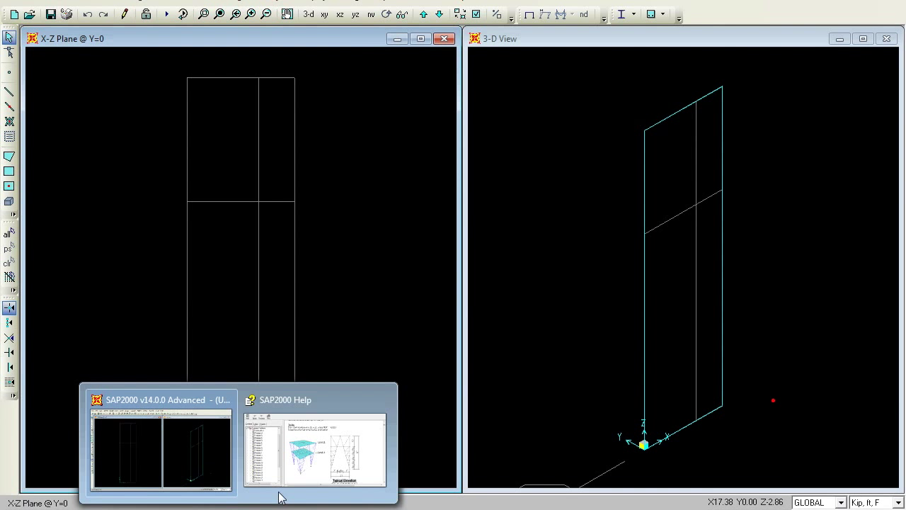
pyautogui.click(315, 438)
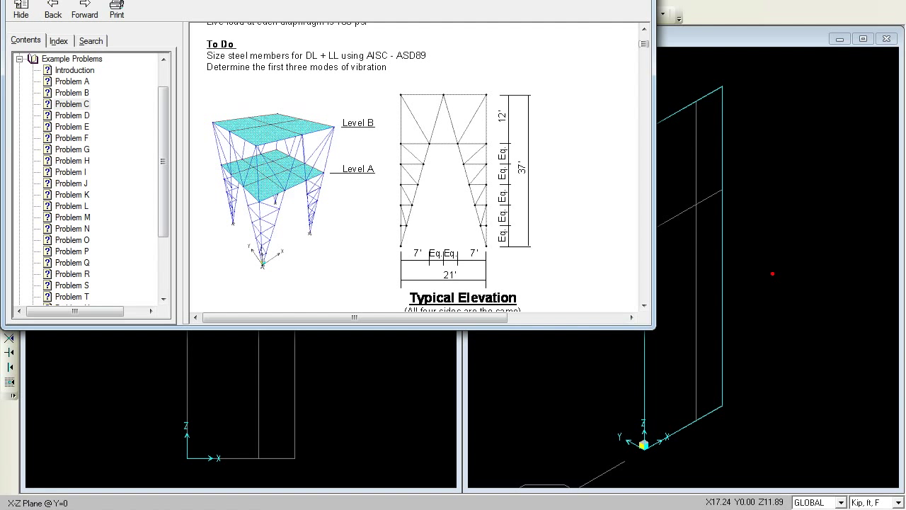
pyautogui.hotkey('alt', 'F4')
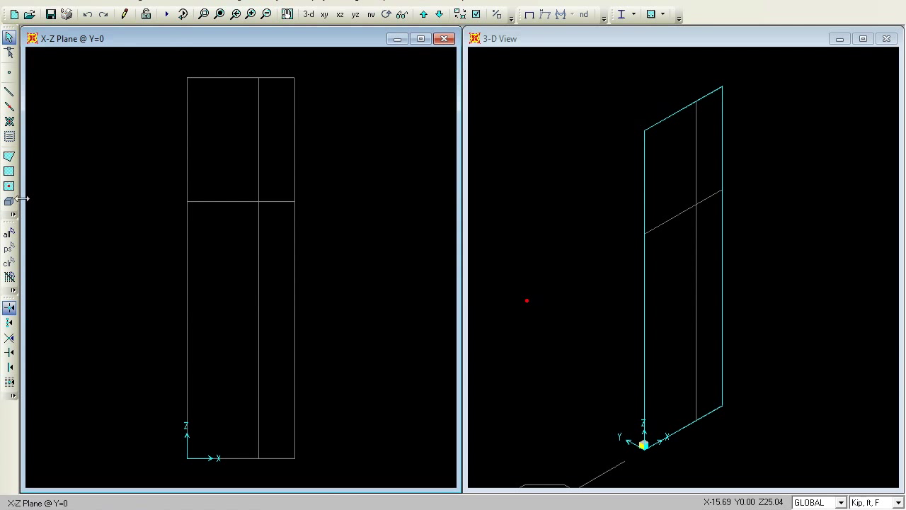
# Step: Draw a Straight Frame member with section FSEC1 in the X-Z view, vertically from the origin to Z = 37 ft at X = 0
pyautogui.click(9, 98)
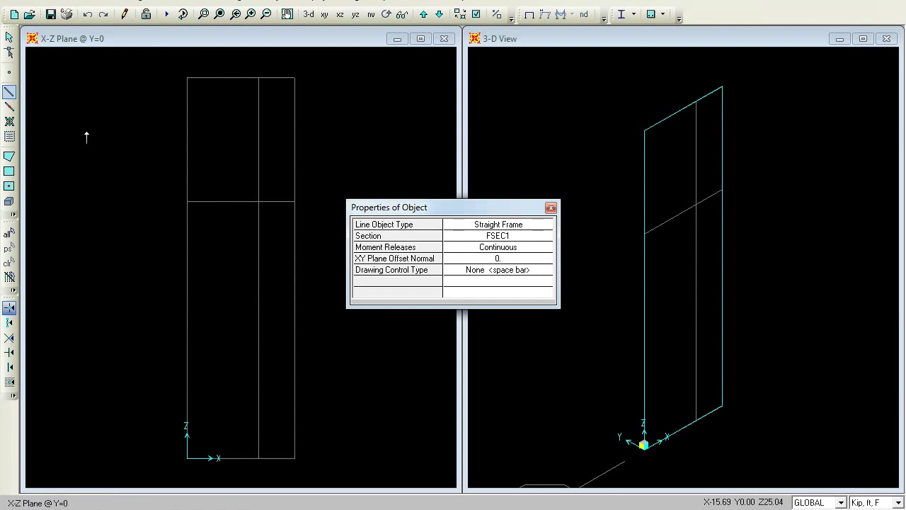
pyautogui.moveTo(461, 216); pyautogui.dragTo(464, 38)
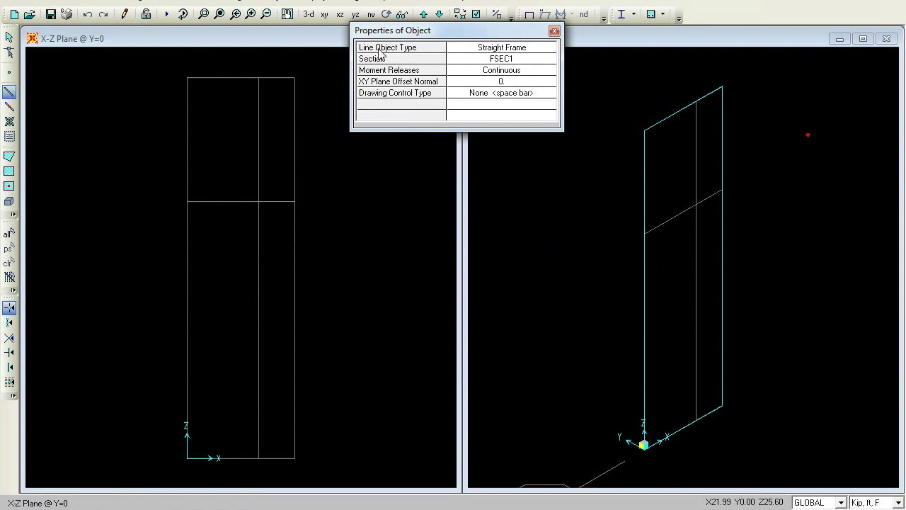
pyautogui.click(547, 60)
pyautogui.click(546, 49)
pyautogui.click(549, 49)
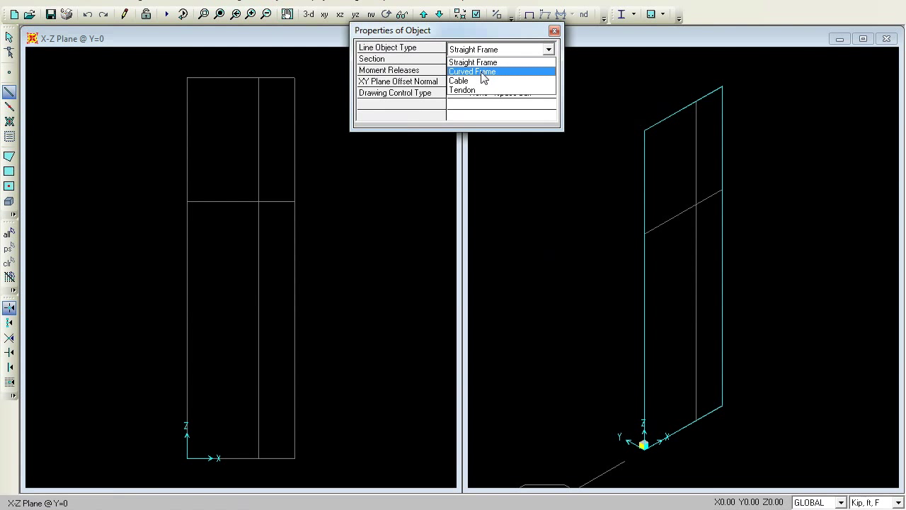
pyautogui.click(522, 63)
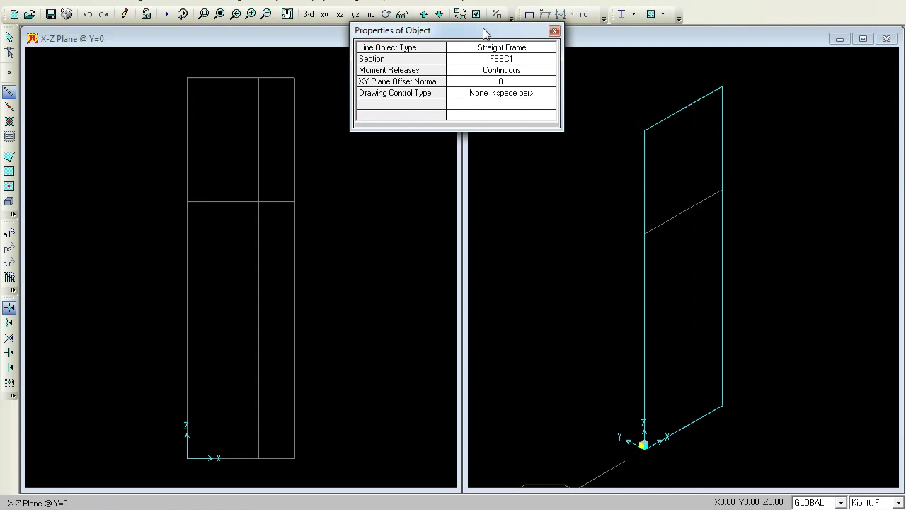
pyautogui.moveTo(484, 34); pyautogui.dragTo(521, 0)
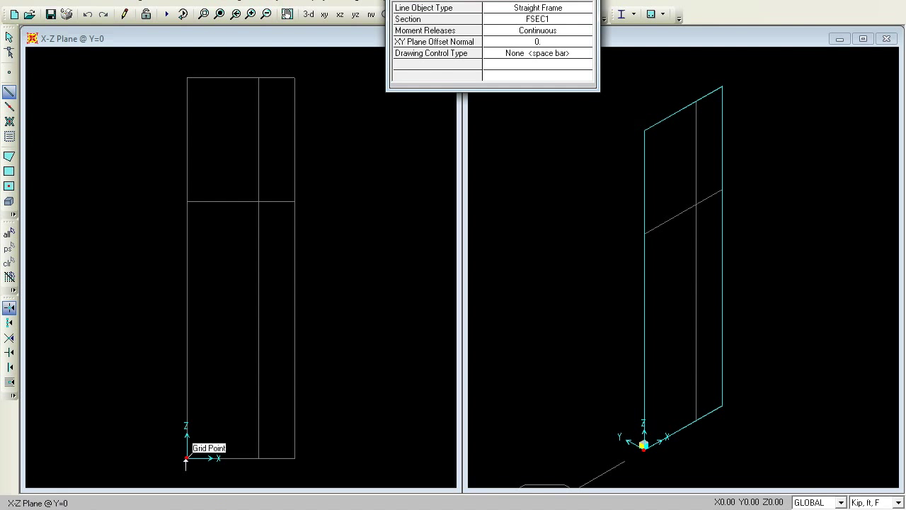
pyautogui.click(187, 457)
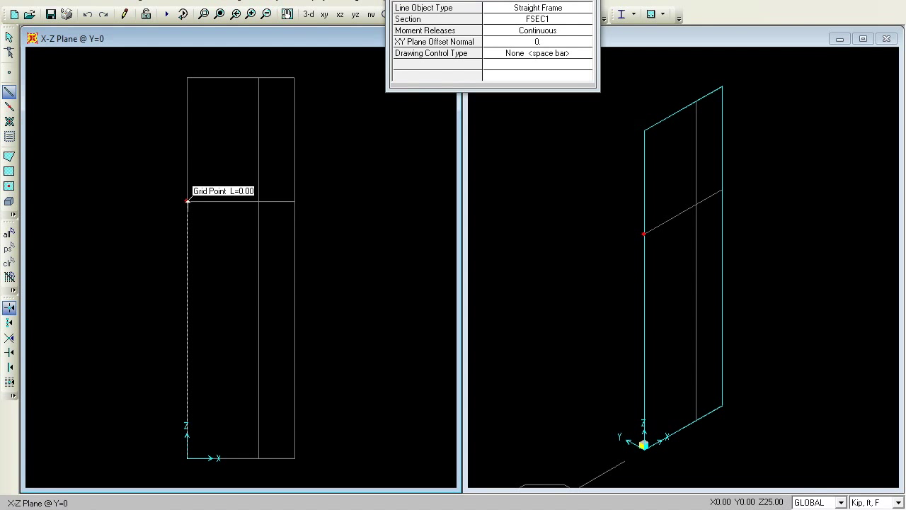
pyautogui.click(187, 78)
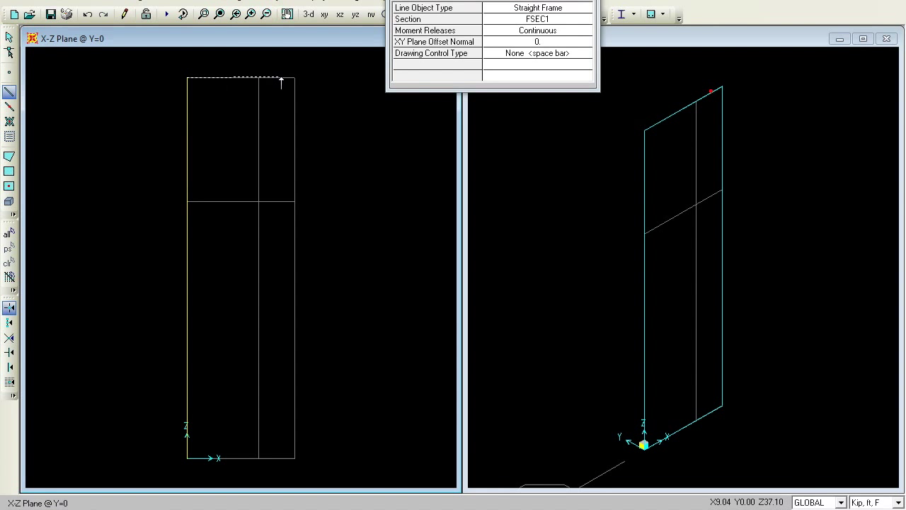
# Step: Draw frame members along the top to X = 10.5 ft, Z = 37 ft, and down through X = 7 ft, Z = 25 ft to the origin
pyautogui.click(258, 78)
pyautogui.click(293, 78)
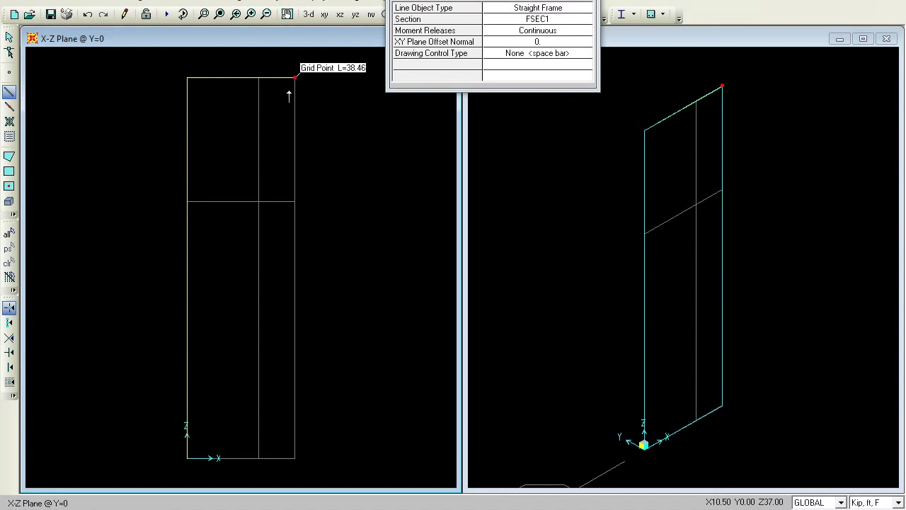
pyautogui.click(258, 202)
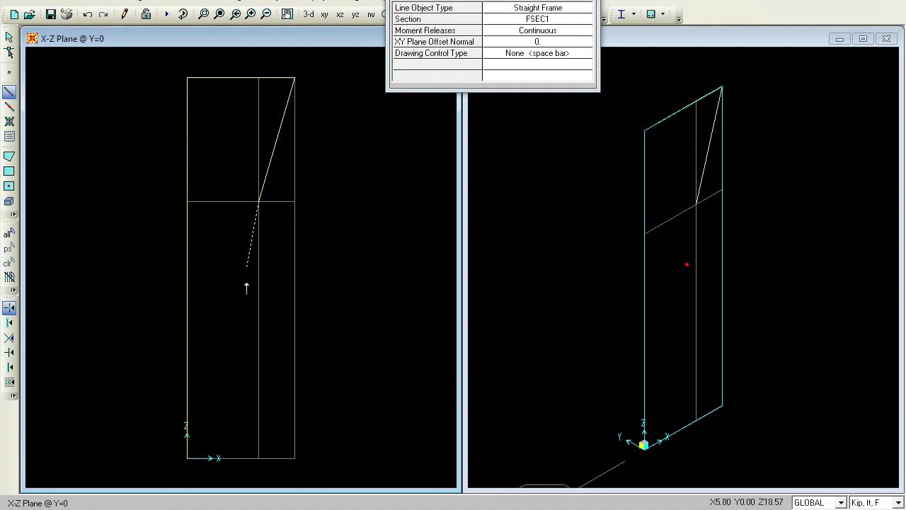
pyautogui.click(187, 458)
pyautogui.rightClick(187, 458)
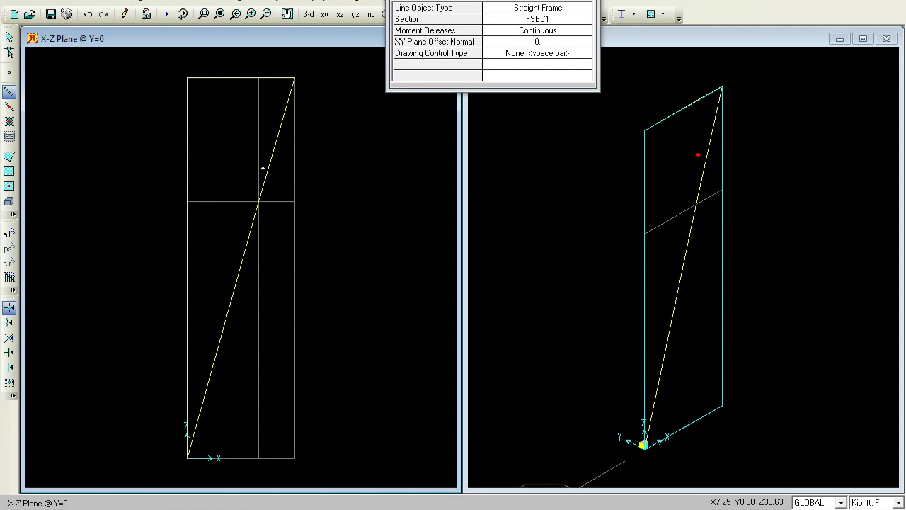
pyautogui.click(258, 201)
pyautogui.click(186, 78)
pyautogui.press('Escape')
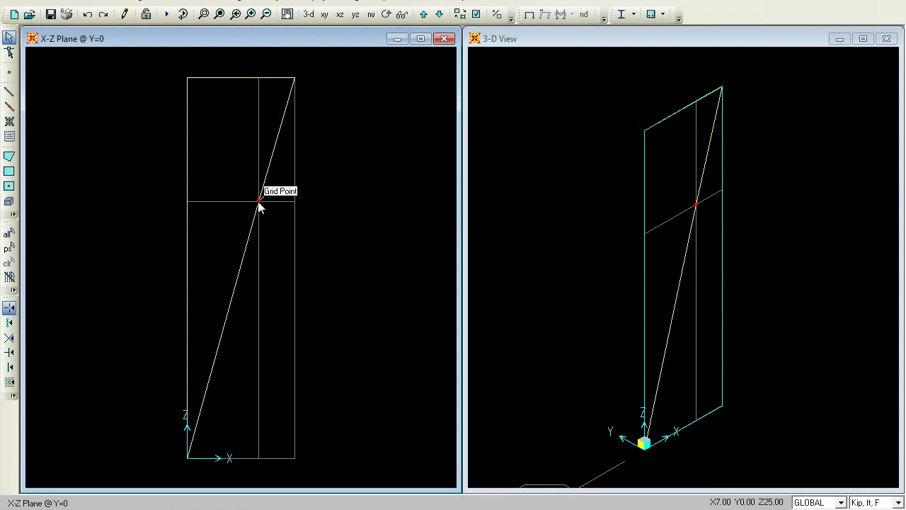
# Step: Draw a diagonal frame member from X = 7 ft, Z = 25 ft to the top of the vertical member at X = 0, Z = 37 ft
pyautogui.click(9, 92)
pyautogui.click(258, 201)
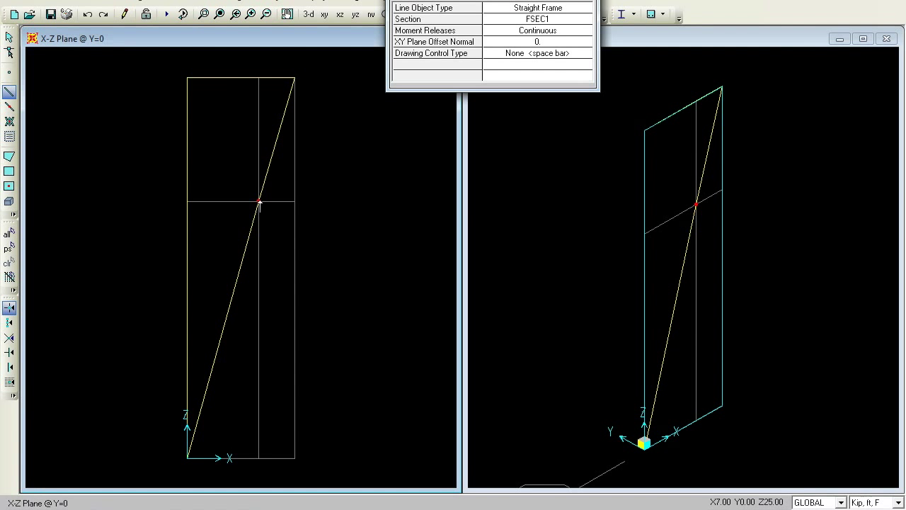
pyautogui.click(188, 78)
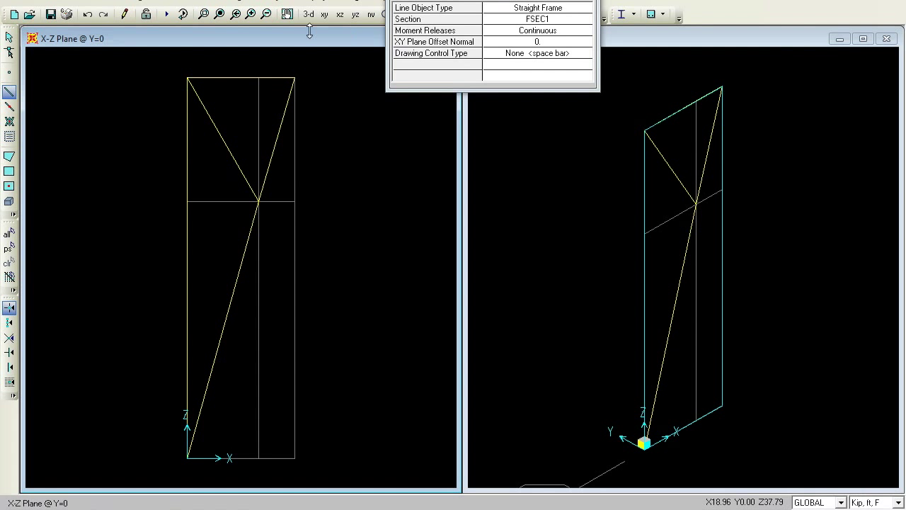
pyautogui.click(8, 39)
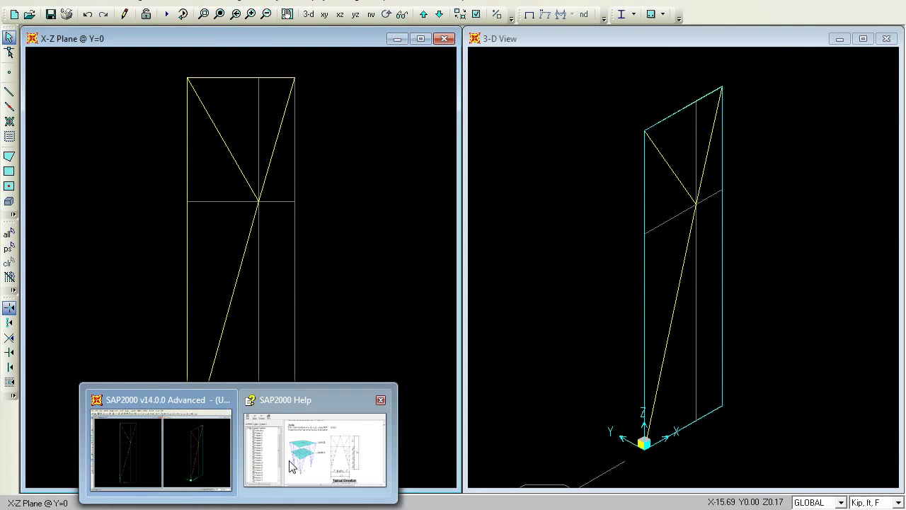
# Step: Consult the typical elevation in SAP2000 Help and divide the vertical and inclined members below Z = 25 ft into 5 frames each
pyautogui.click(312, 443)
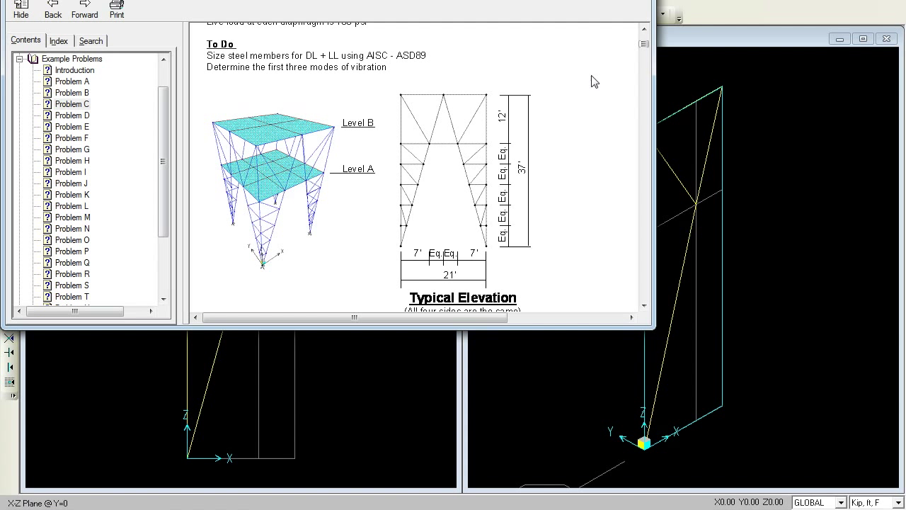
pyautogui.hotkey('alt', 'F4')
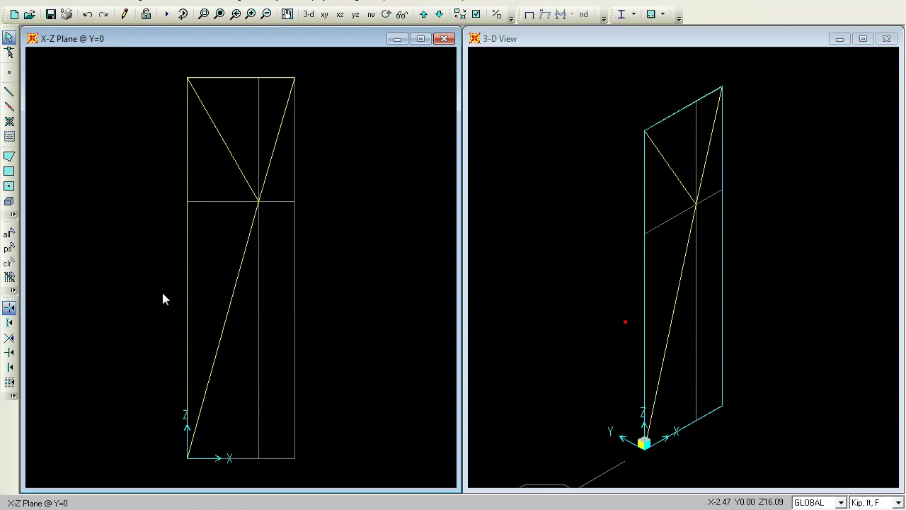
pyautogui.click(187, 294)
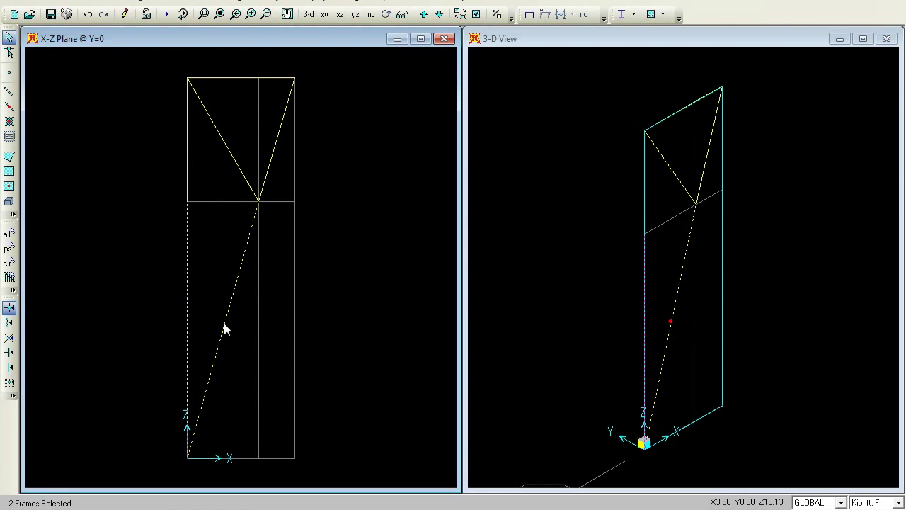
pyautogui.click(39, 0)
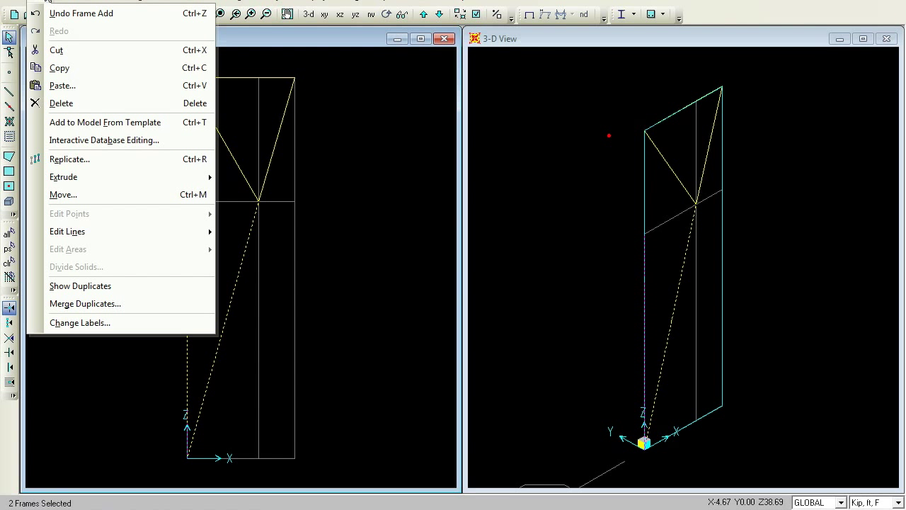
pyautogui.moveTo(111, 230)
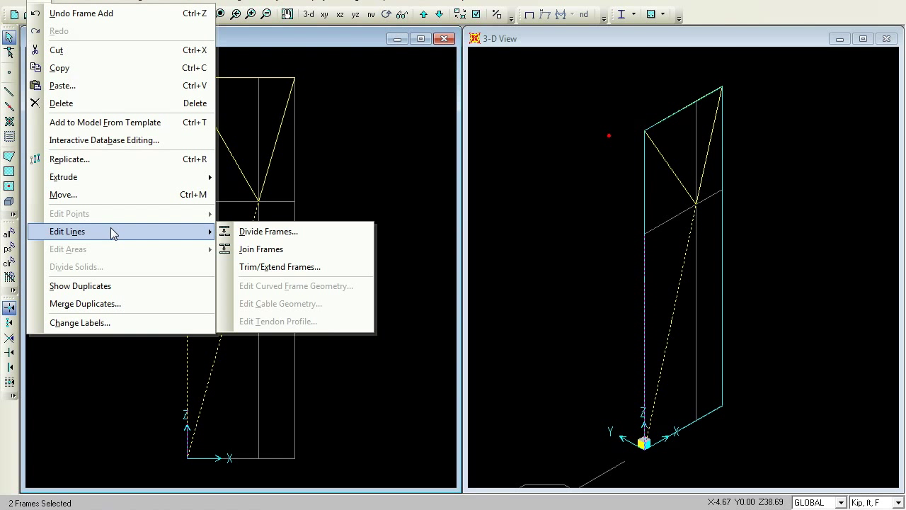
pyautogui.click(292, 231)
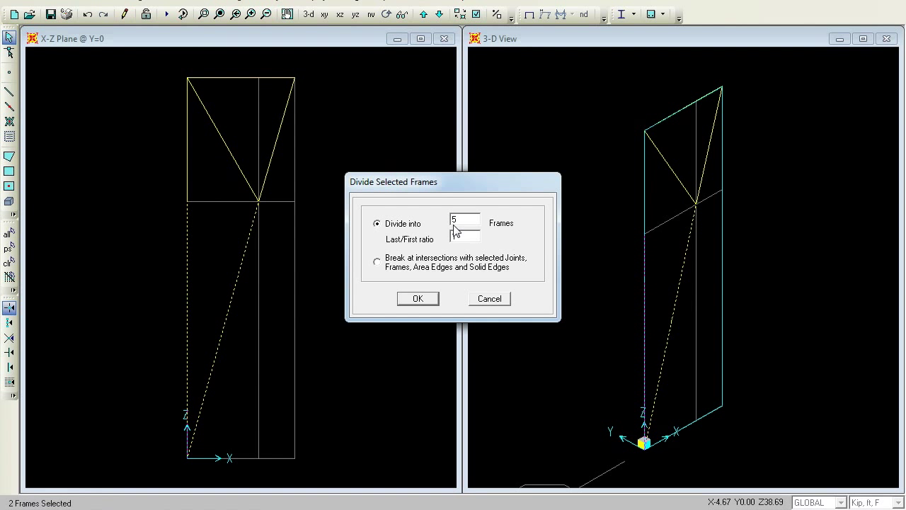
pyautogui.click(418, 299)
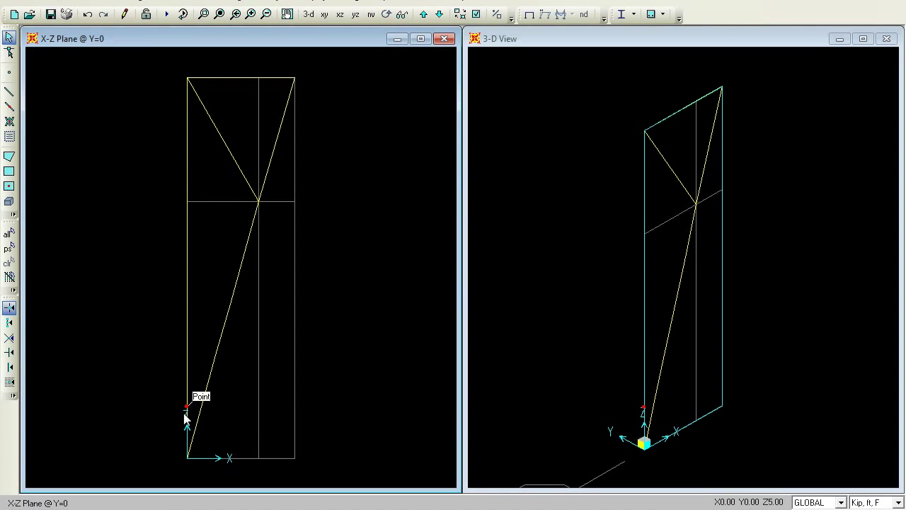
# Step: Draw zigzag bracing between the division points of the vertical and inclined members, from X = 0, Z = 5 ft up to X = 7 ft, Z = 25 ft
pyautogui.click(10, 93)
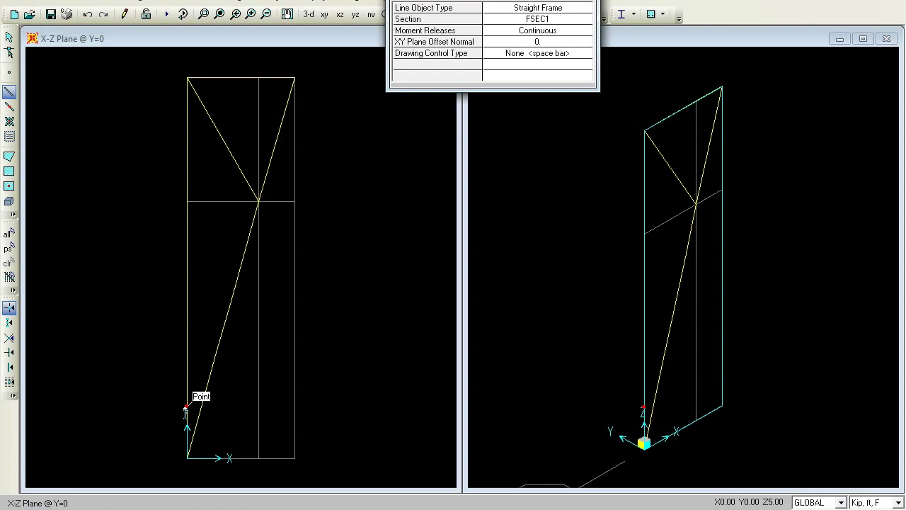
pyautogui.click(185, 409)
pyautogui.click(202, 407)
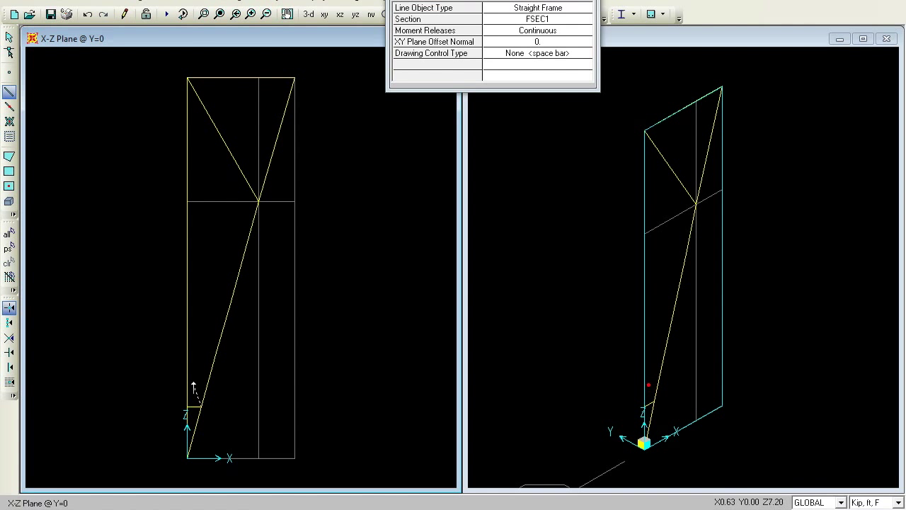
pyautogui.click(186, 356)
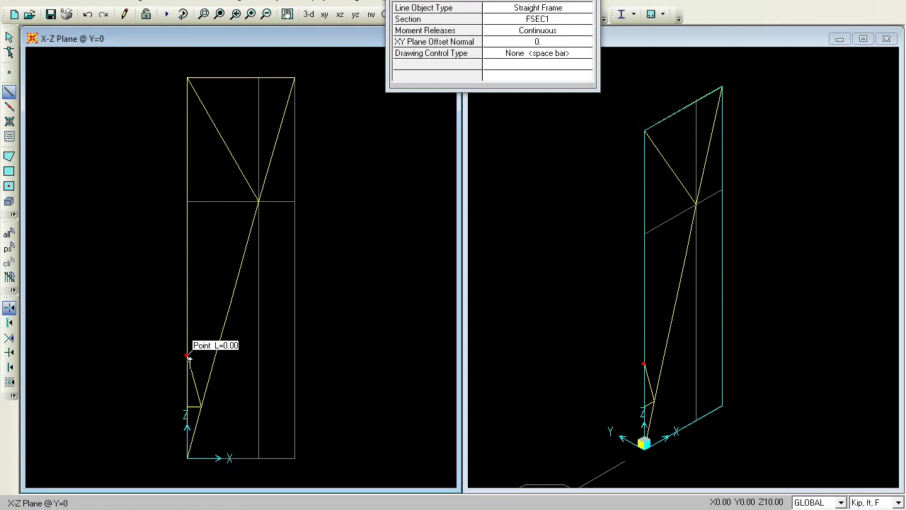
pyautogui.click(215, 355)
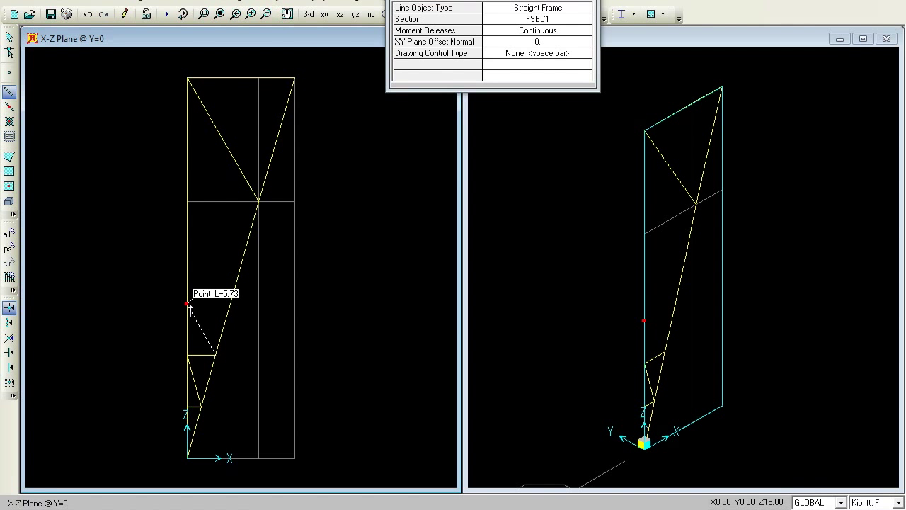
pyautogui.click(187, 304)
pyautogui.click(230, 303)
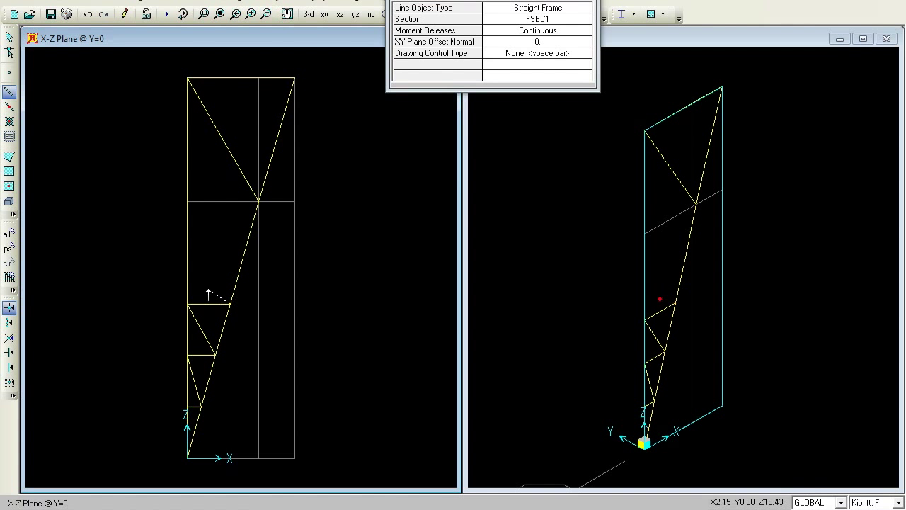
pyautogui.click(187, 251)
pyautogui.click(187, 202)
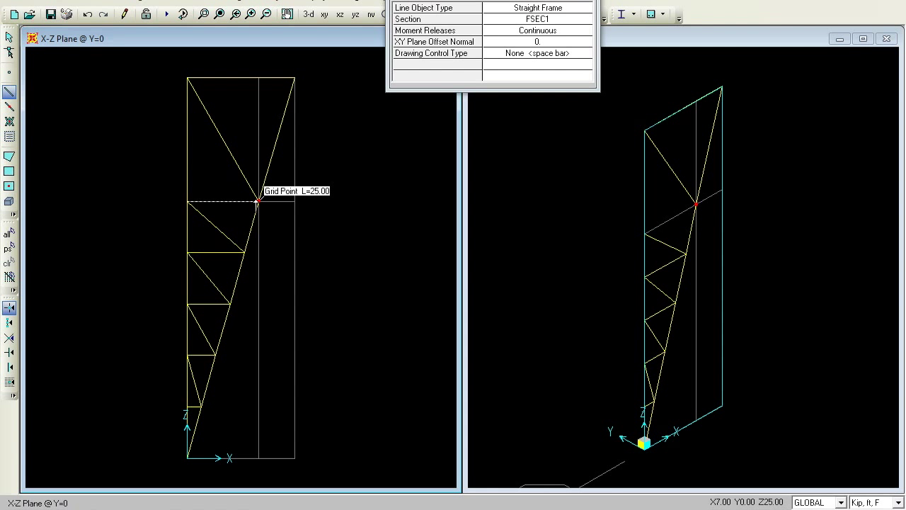
pyautogui.doubleClick(256, 202)
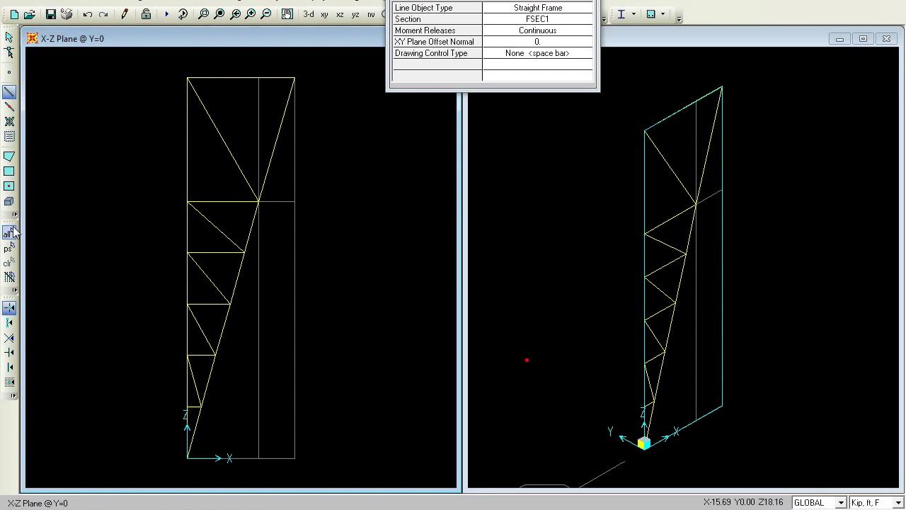
# Step: Select the whole model and replicate it by mirroring about the vertical plane at X = 10.5 ft, keeping the original objects
pyautogui.click(9, 233)
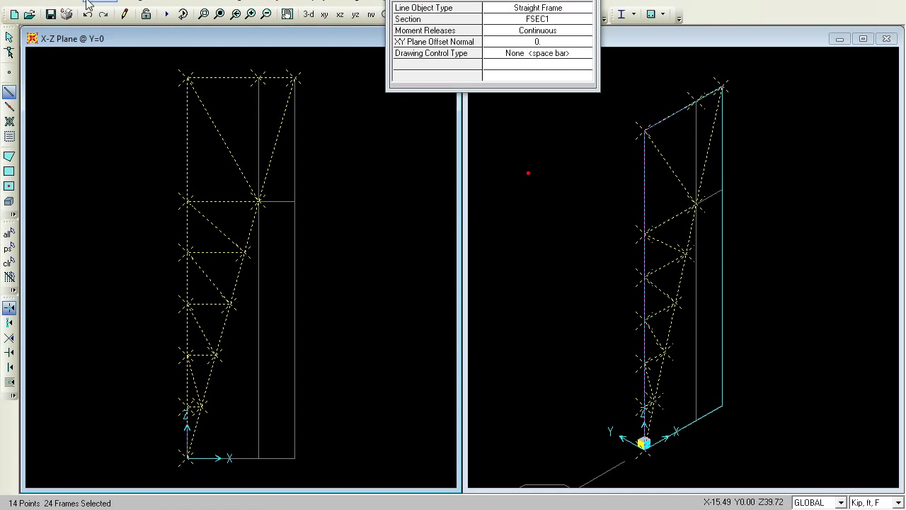
pyautogui.click(38, 4)
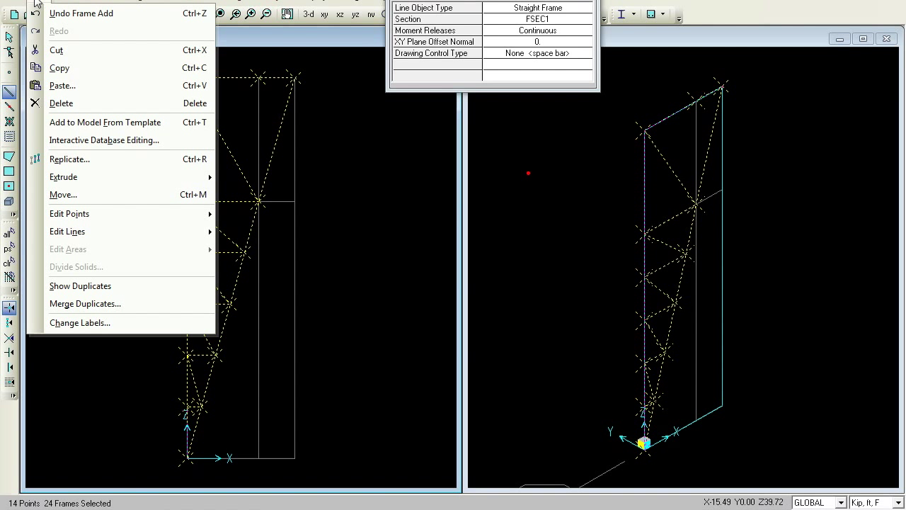
pyautogui.click(100, 160)
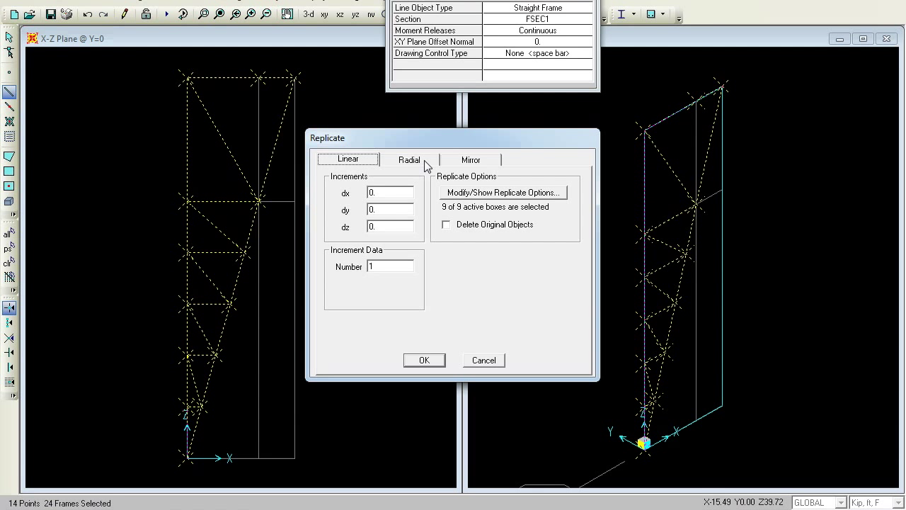
pyautogui.click(470, 160)
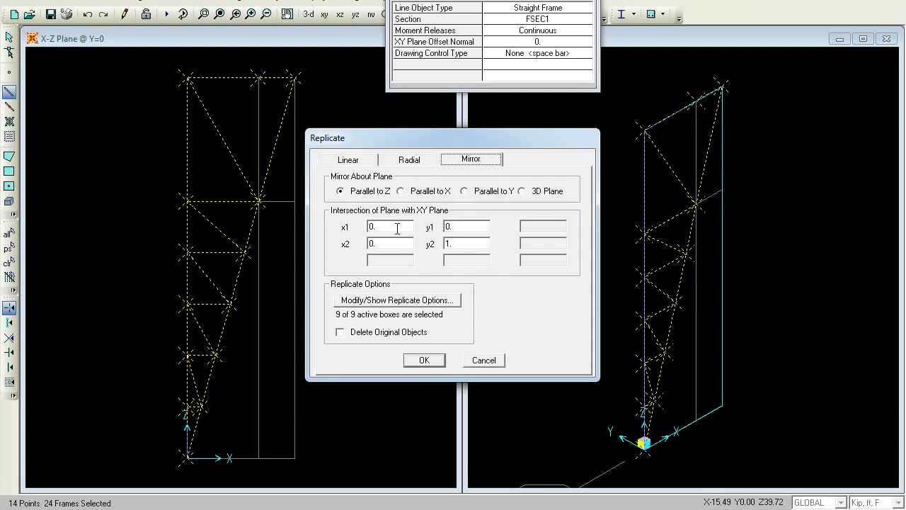
pyautogui.doubleClick(398, 227)
pyautogui.click(465, 192)
pyautogui.doubleClick(408, 226)
pyautogui.write('1')
pyautogui.doubleClick(403, 245)
pyautogui.write('1')
pyautogui.click(429, 363)
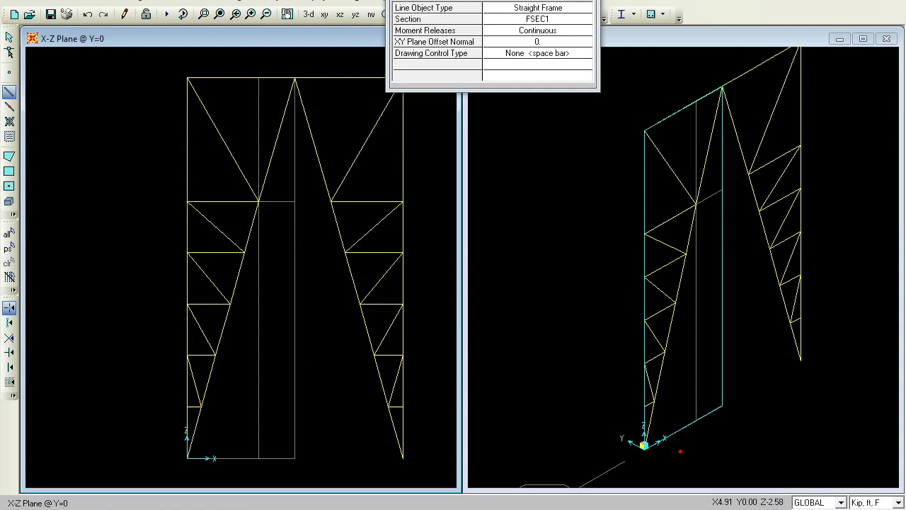
# Step: Check the typical elevation in SAP2000 Help and draw a horizontal frame member at Z = 25 ft joining the two inclined legs
pyautogui.moveTo(237, 509)
pyautogui.click(305, 476)
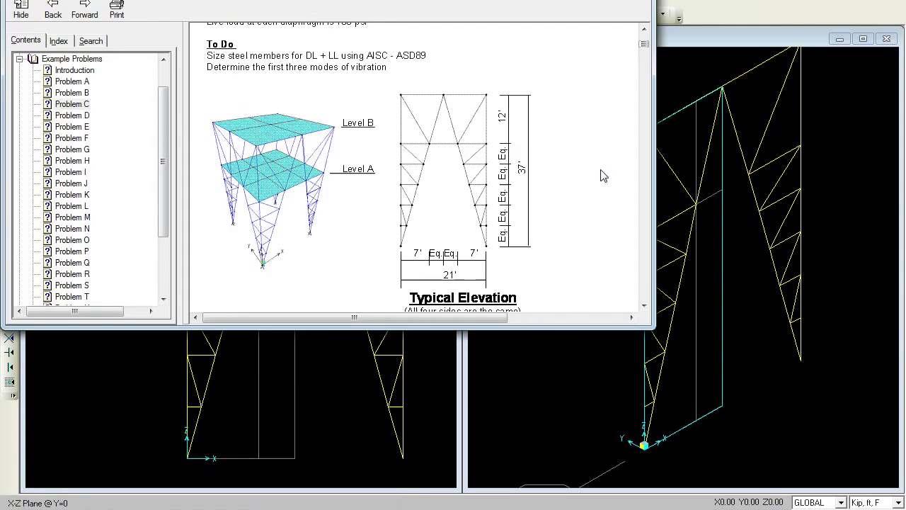
pyautogui.moveTo(326, 9); pyautogui.dragTo(757, 0)
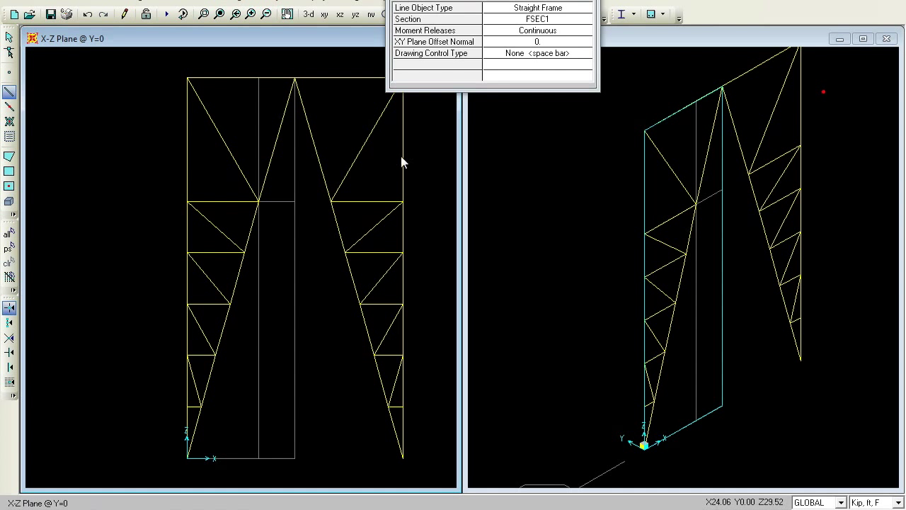
pyautogui.click(9, 92)
pyautogui.click(260, 202)
pyautogui.click(9, 94)
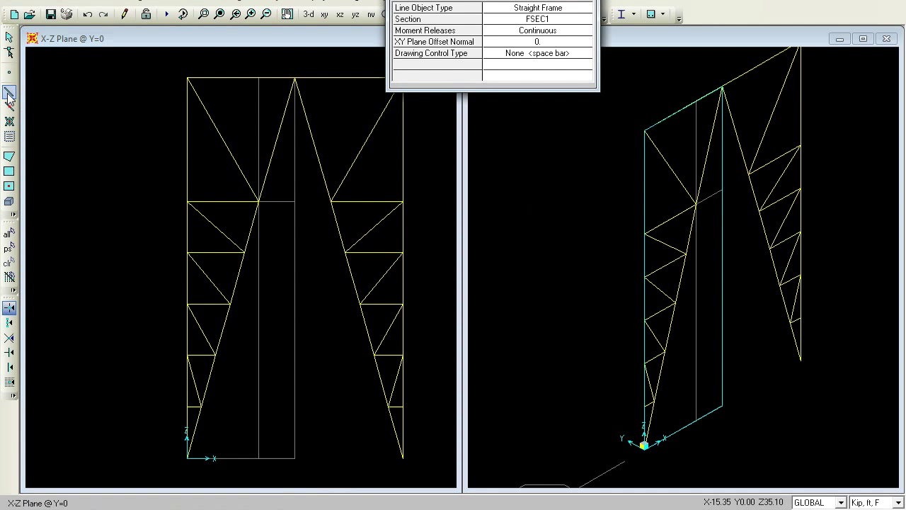
pyautogui.click(259, 202)
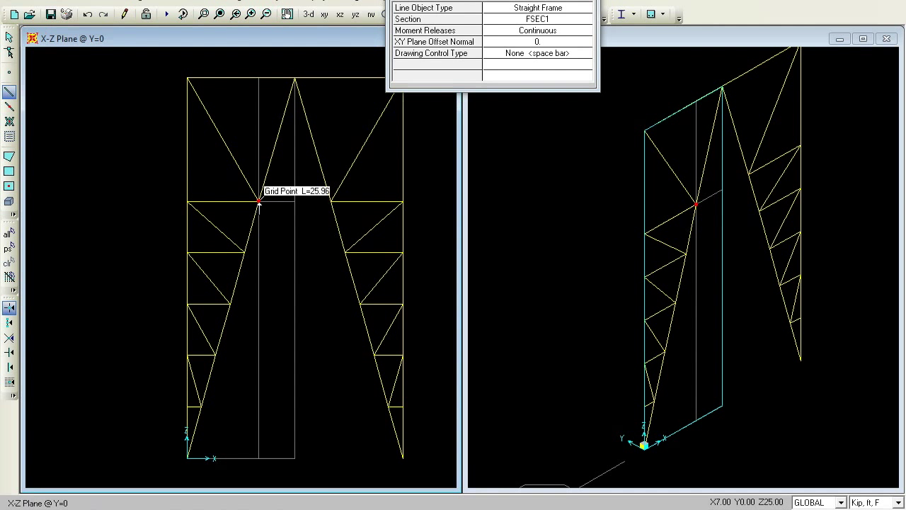
pyautogui.click(332, 202)
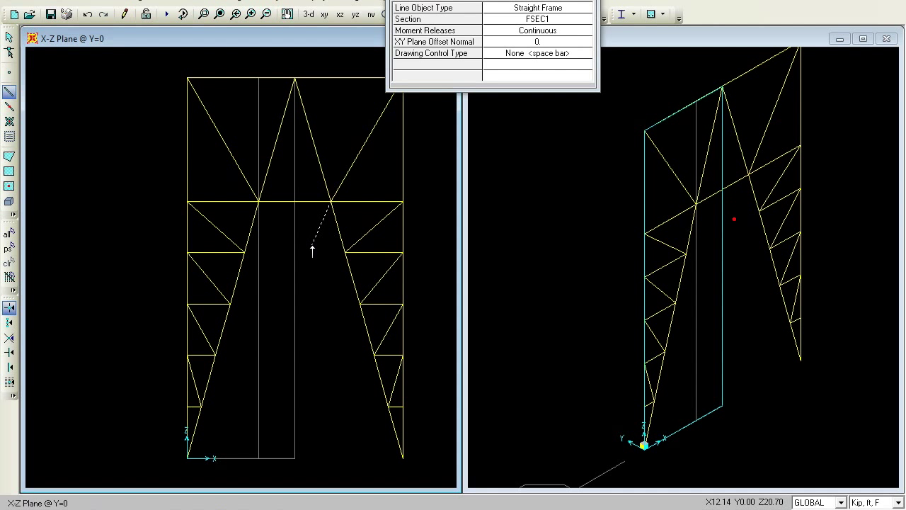
pyautogui.click(10, 40)
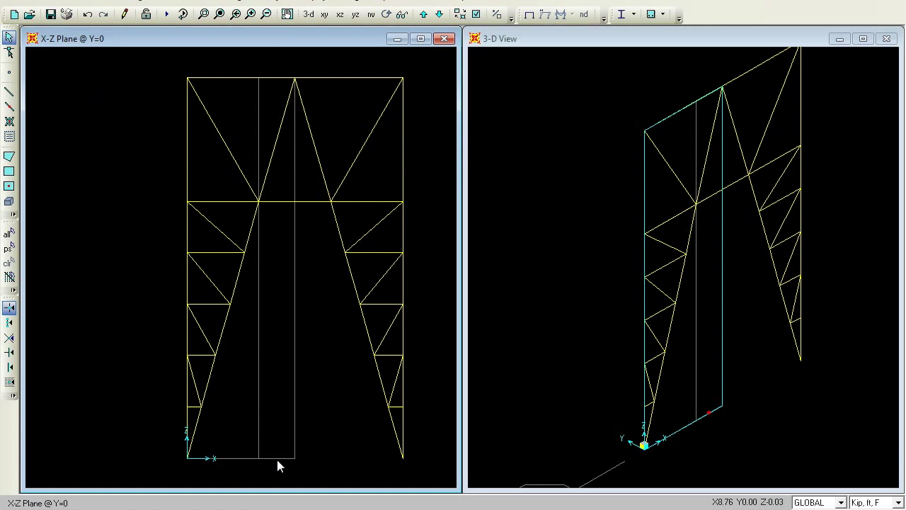
# Step: Hide the grid in the X-Z plane view
pyautogui.click(39, 3)
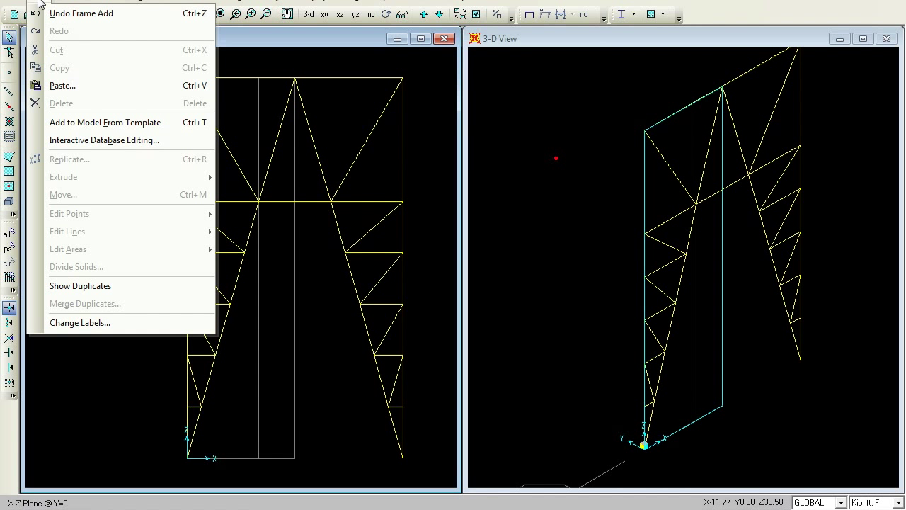
pyautogui.moveTo(58, 2)
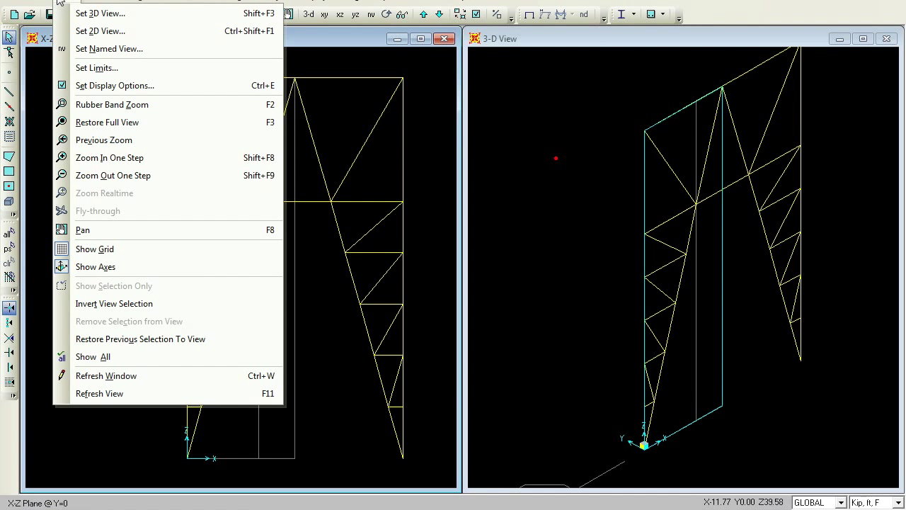
pyautogui.click(99, 251)
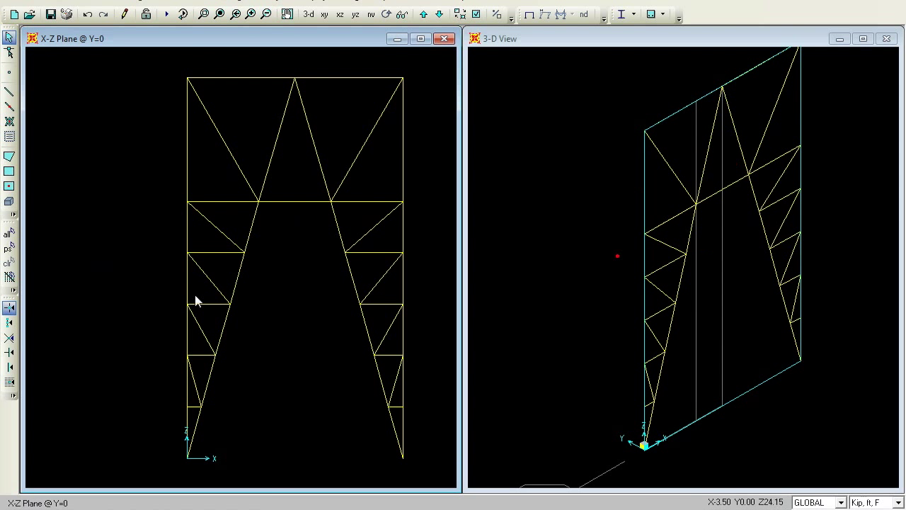
# Step: Hide the grid in the 3-D view
pyautogui.click(536, 37)
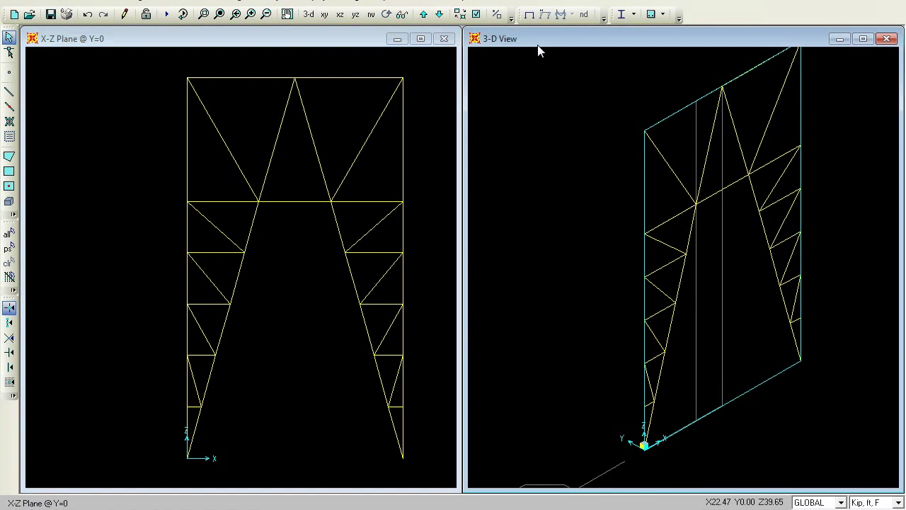
pyautogui.click(49, 3)
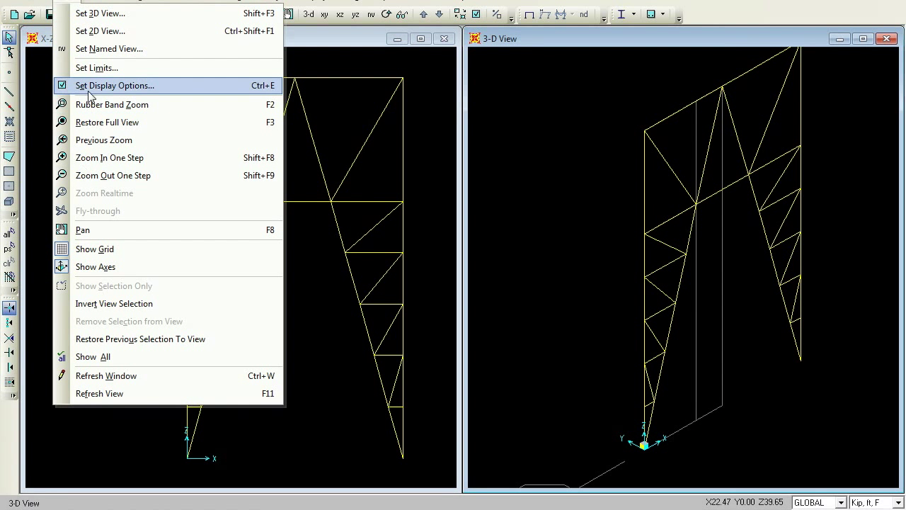
pyautogui.moveTo(31, 3)
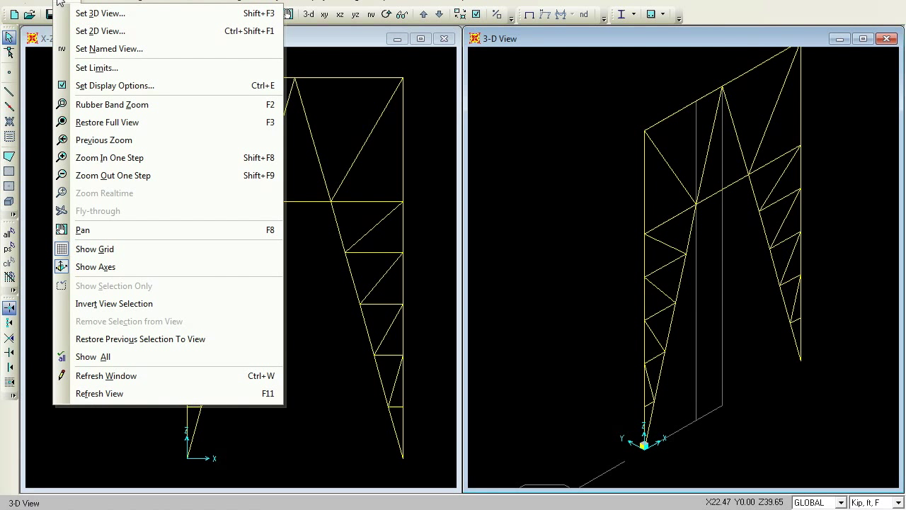
pyautogui.click(83, 249)
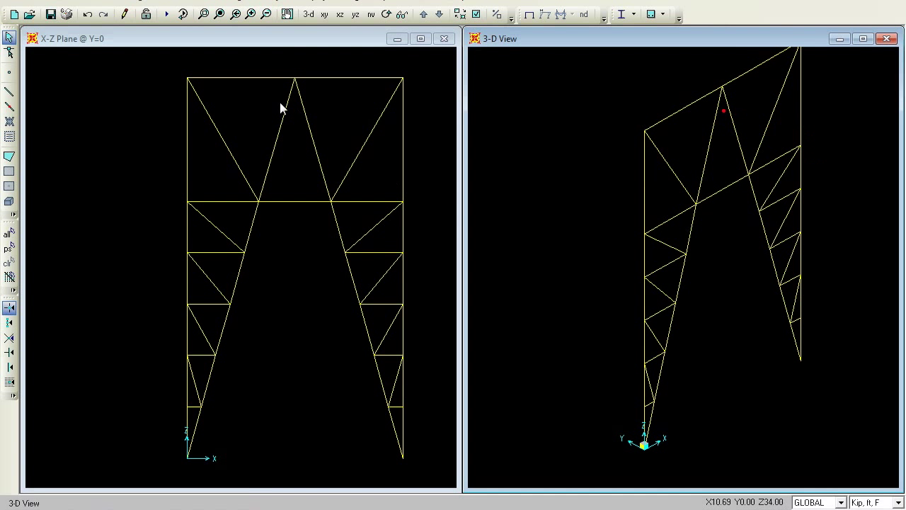
# Step: Select the whole model and replicate it radially once by 90 degrees about a line parallel to Z through X = 0, Y = 0
pyautogui.click(9, 233)
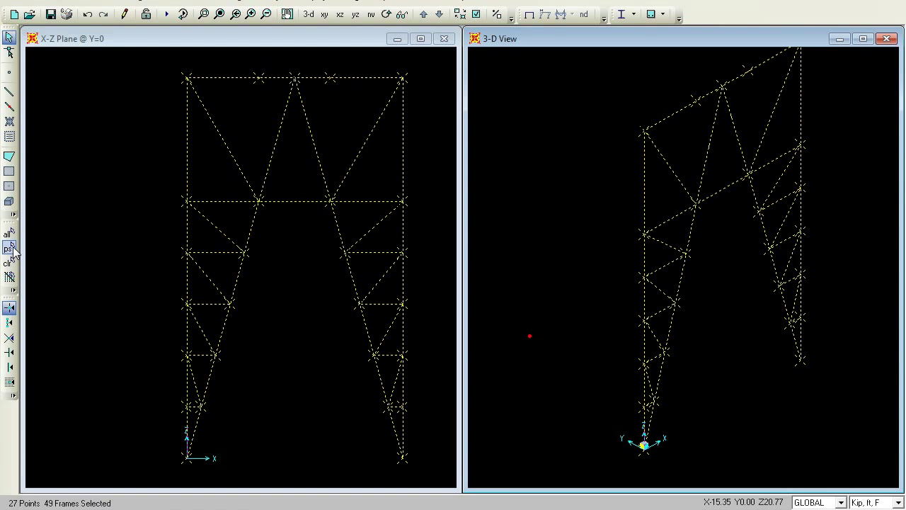
pyautogui.click(10, 247)
pyautogui.click(10, 249)
pyautogui.click(67, 1)
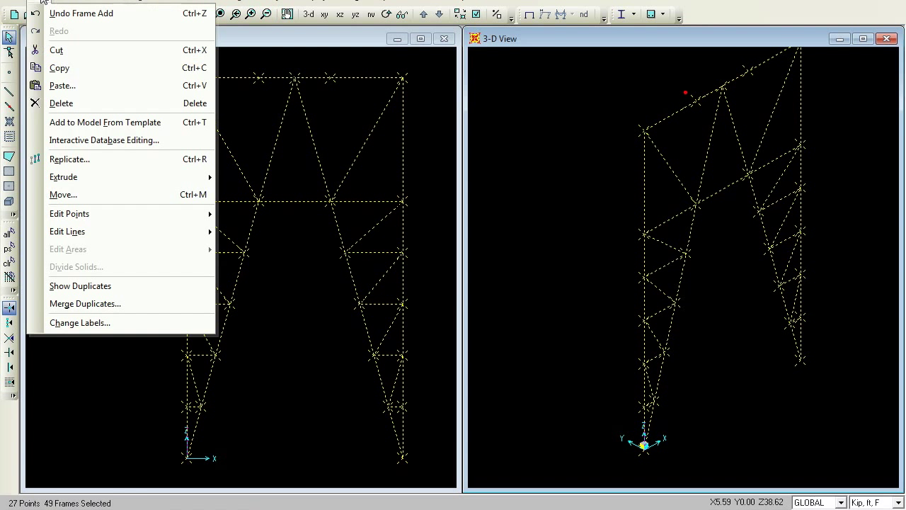
pyautogui.click(94, 159)
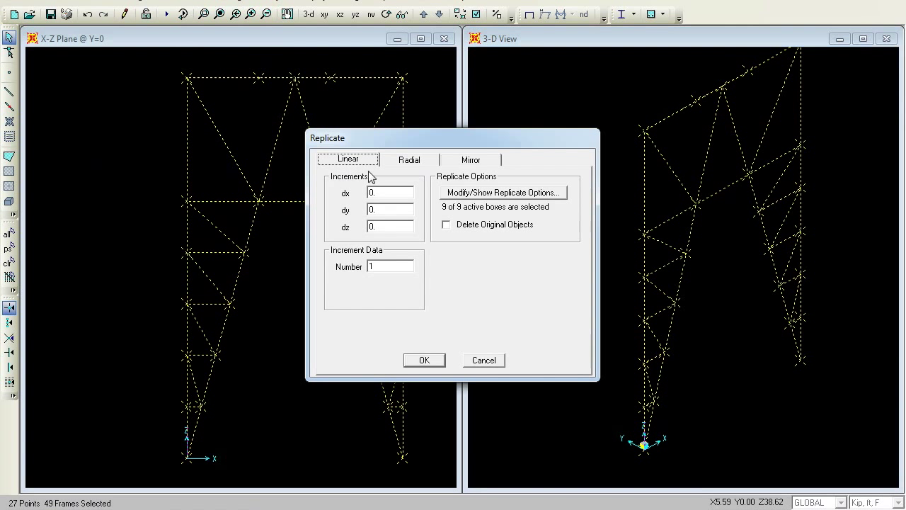
pyautogui.click(415, 165)
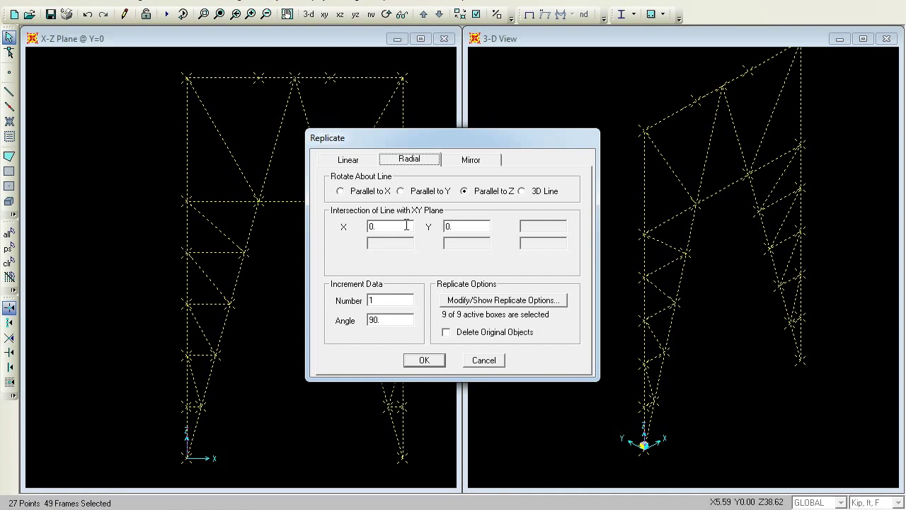
pyautogui.click(424, 360)
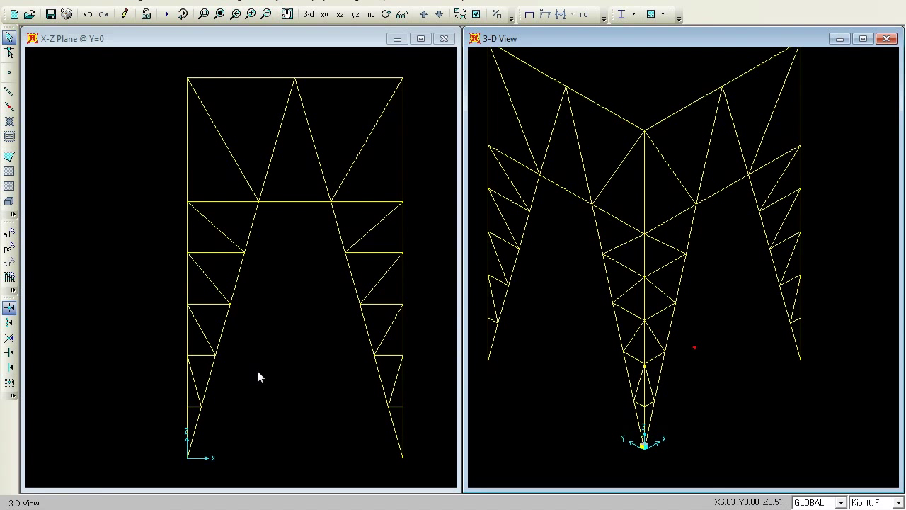
# Step: Restore the previous selection of the X-Z frame and replicate it linearly once with dy = 21 ft
pyautogui.click(11, 247)
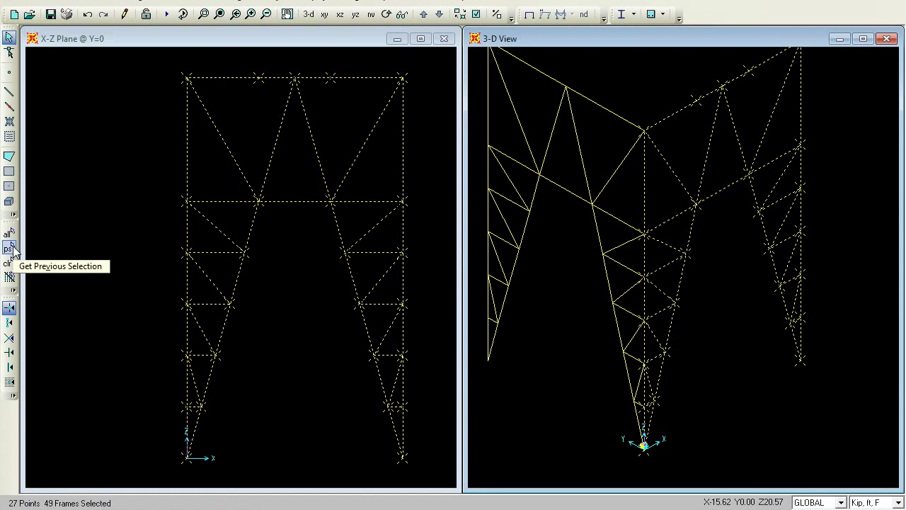
pyautogui.click(39, 2)
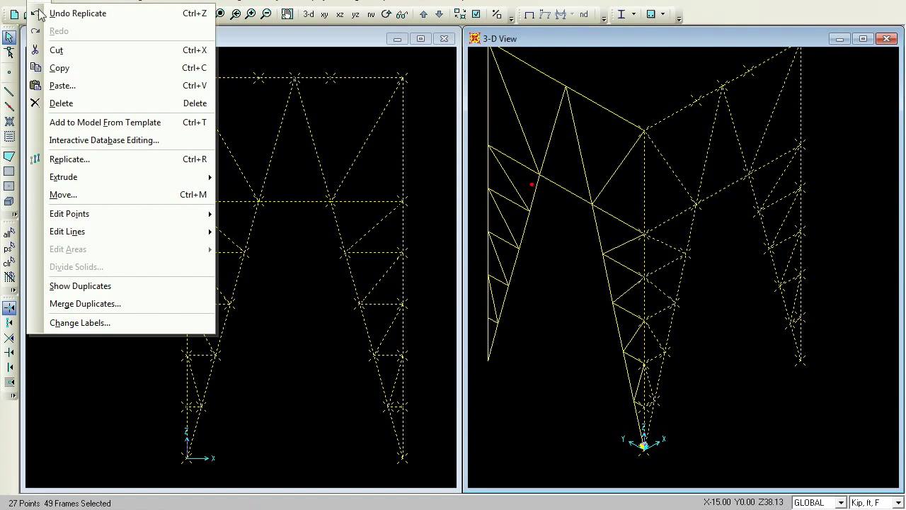
pyautogui.click(83, 160)
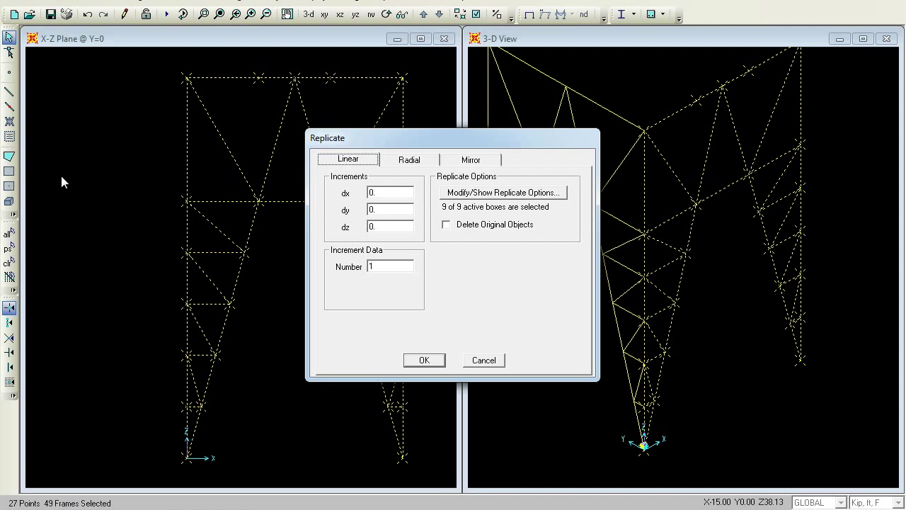
pyautogui.doubleClick(401, 210)
pyautogui.write('21')
pyautogui.click(425, 360)
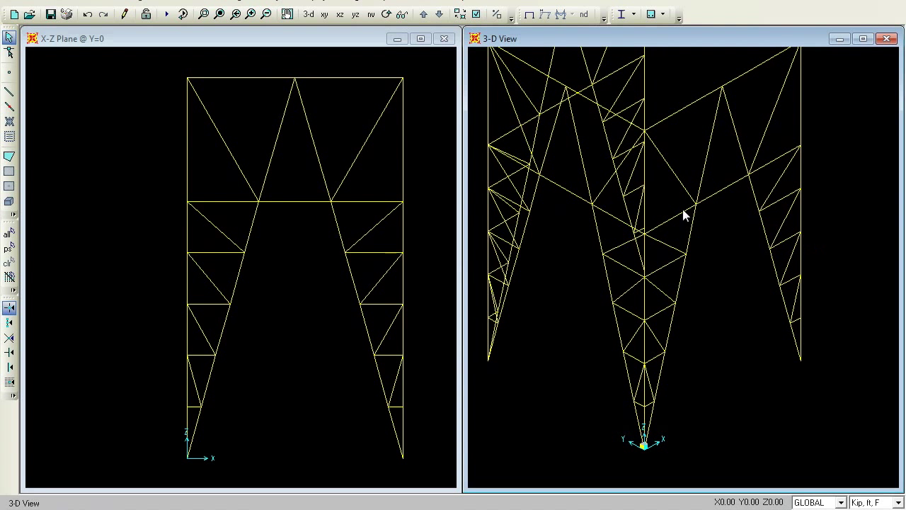
# Step: Switch the 3-D view to perspective and inspect the frames in the Y-Z plane at X = 0 and in 3-D
pyautogui.click(402, 14)
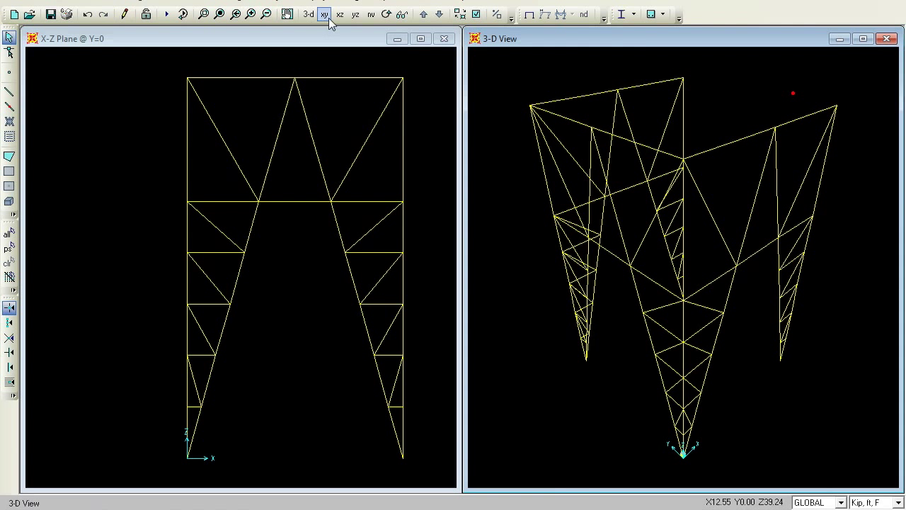
pyautogui.click(359, 20)
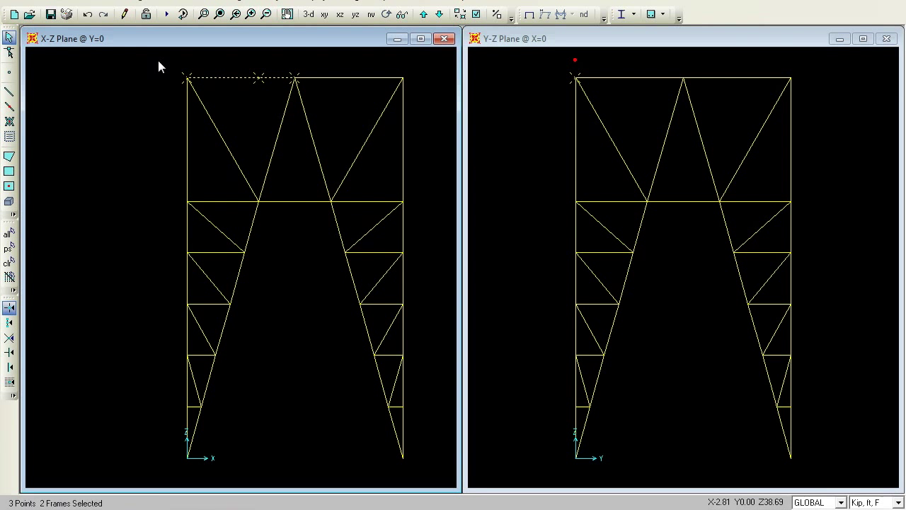
pyautogui.moveTo(158, 61); pyautogui.dragTo(438, 462)
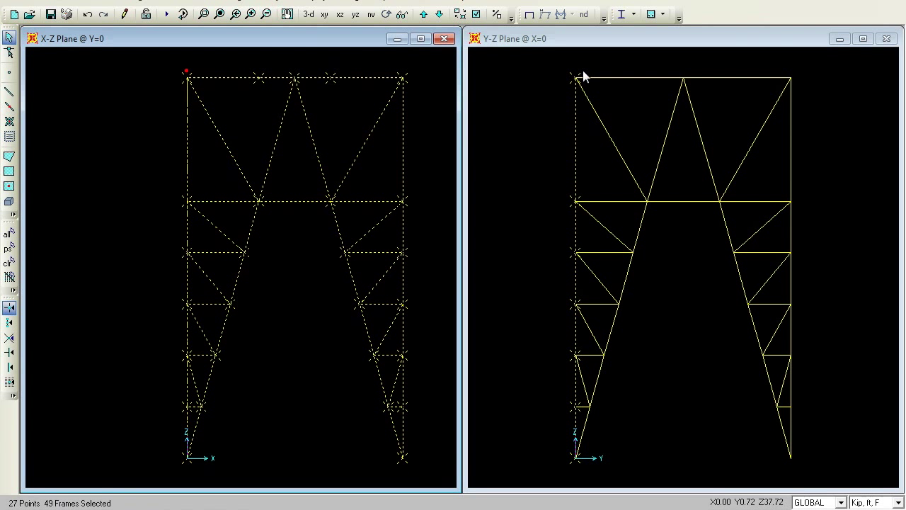
pyautogui.click(585, 44)
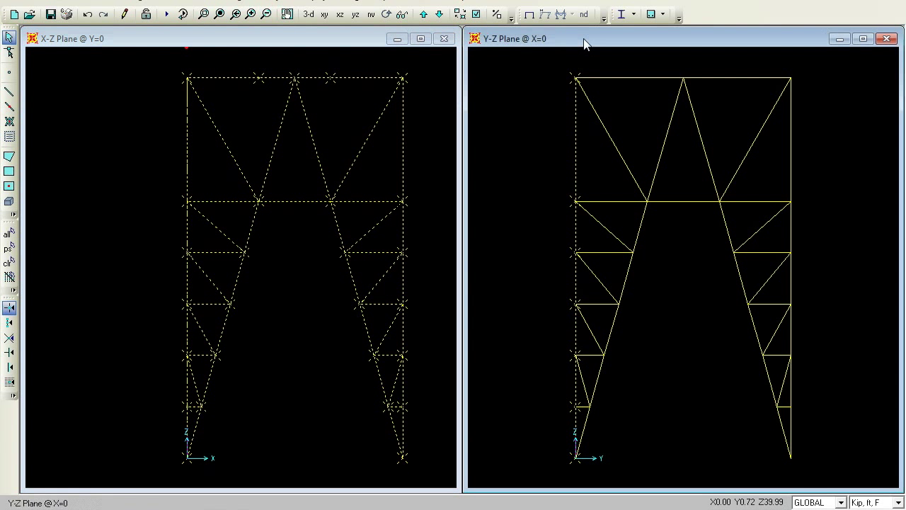
pyautogui.click(308, 15)
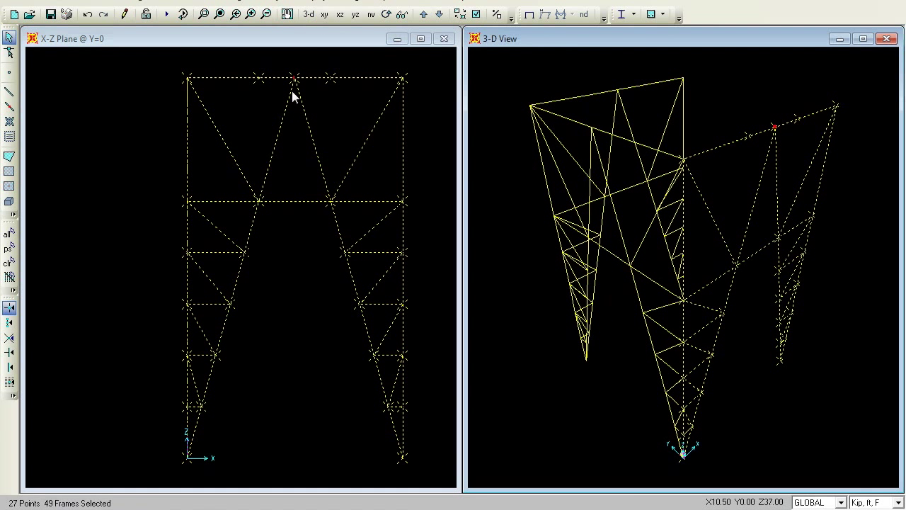
# Step: Clear the selection, select the entire Y-Z frame at X = 0, and replicate it linearly once with dx = 21 ft and dy = 0
pyautogui.click(319, 39)
pyautogui.click(356, 14)
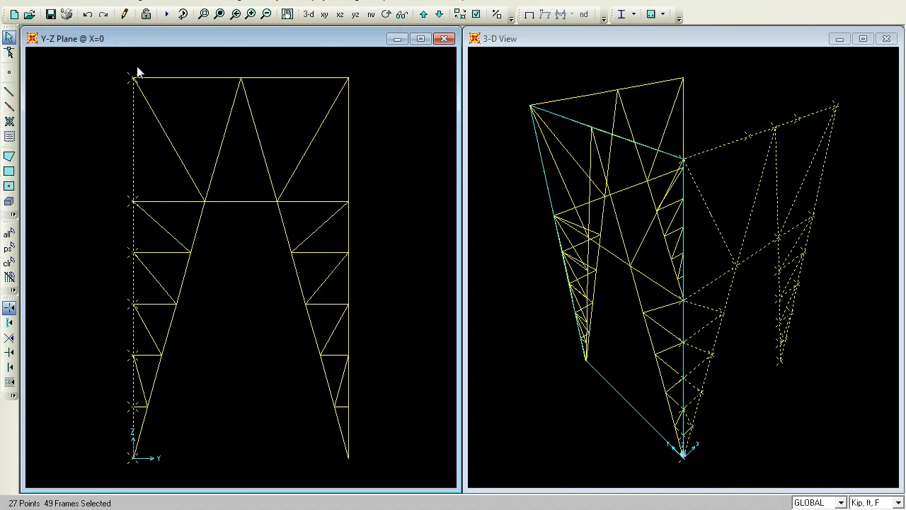
pyautogui.moveTo(433, 455); pyautogui.dragTo(415, 464)
pyautogui.click(10, 264)
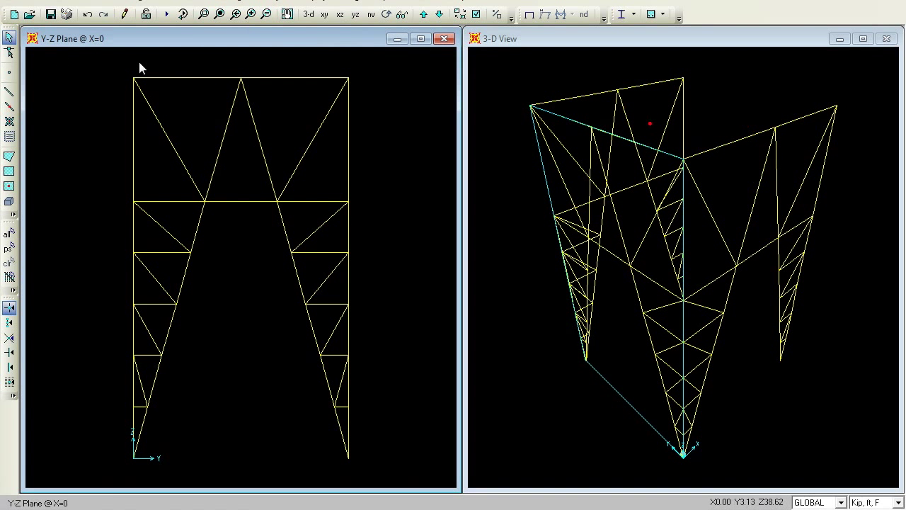
pyautogui.moveTo(386, 428); pyautogui.dragTo(388, 456)
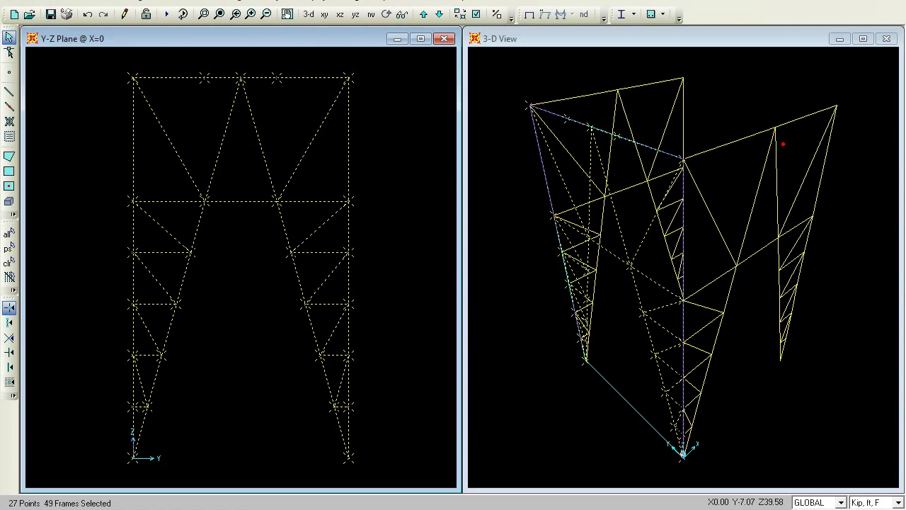
pyautogui.click(37, 3)
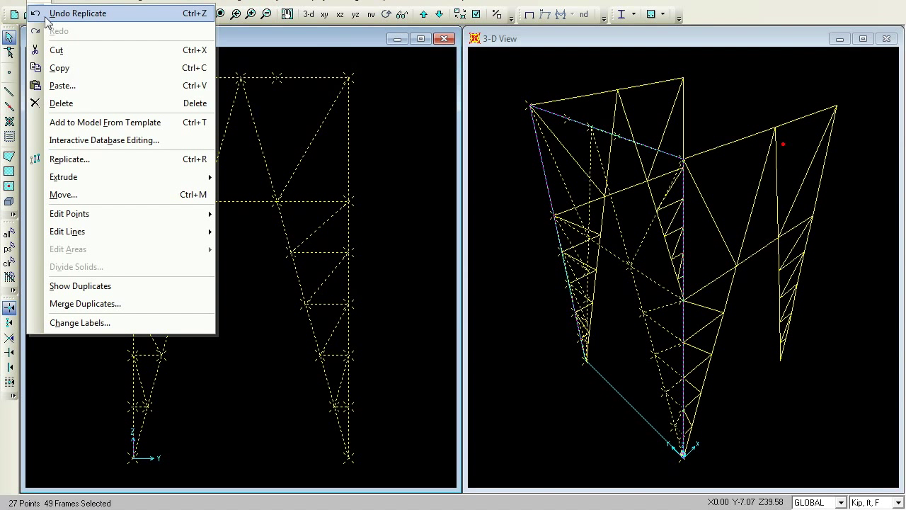
pyautogui.click(79, 163)
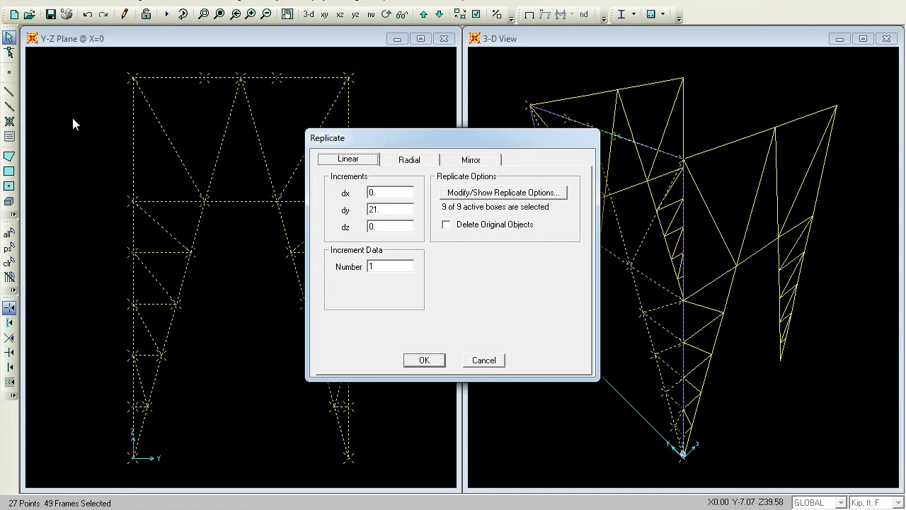
pyautogui.doubleClick(391, 187)
pyautogui.write('21')
pyautogui.doubleClick(393, 208)
pyautogui.write('0')
pyautogui.click(424, 361)
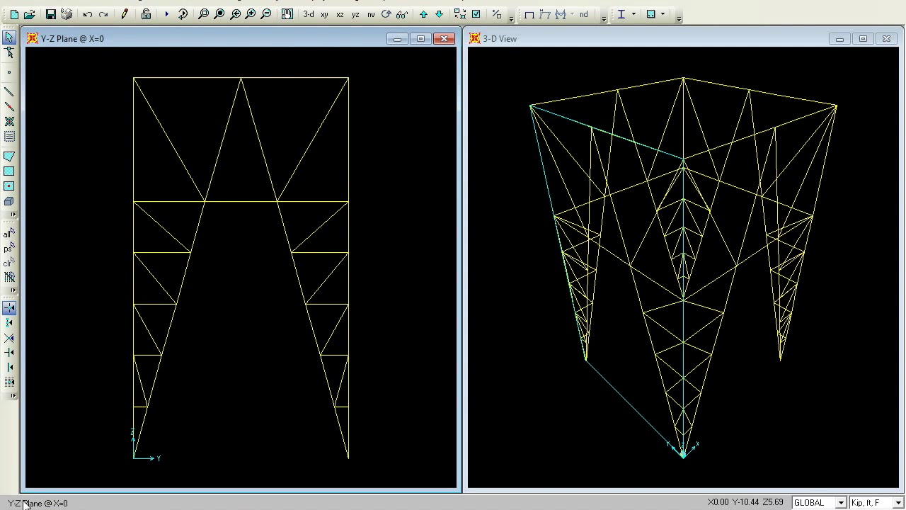
# Step: Select the four base joints in the X-Y plane at Z = 0 and assign pinned restraints with Translation 1, 2 and 3 fixed
pyautogui.click(341, 16)
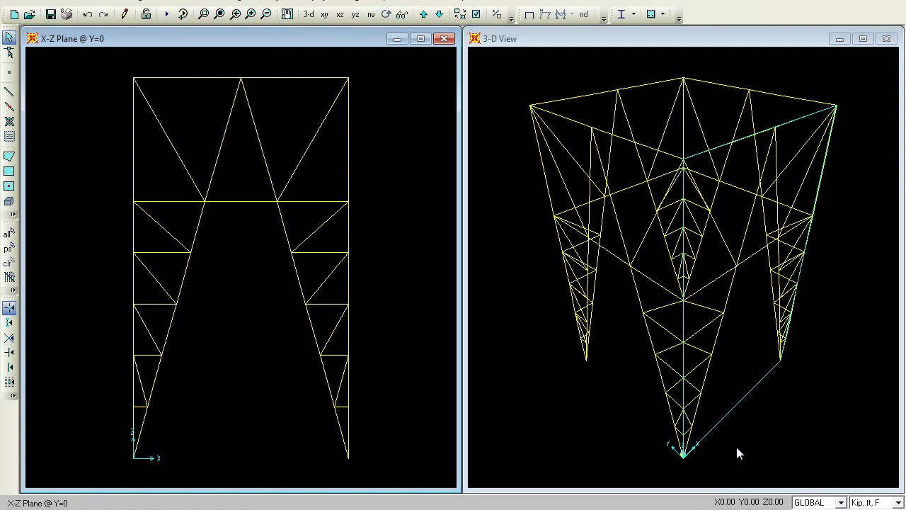
pyautogui.click(324, 14)
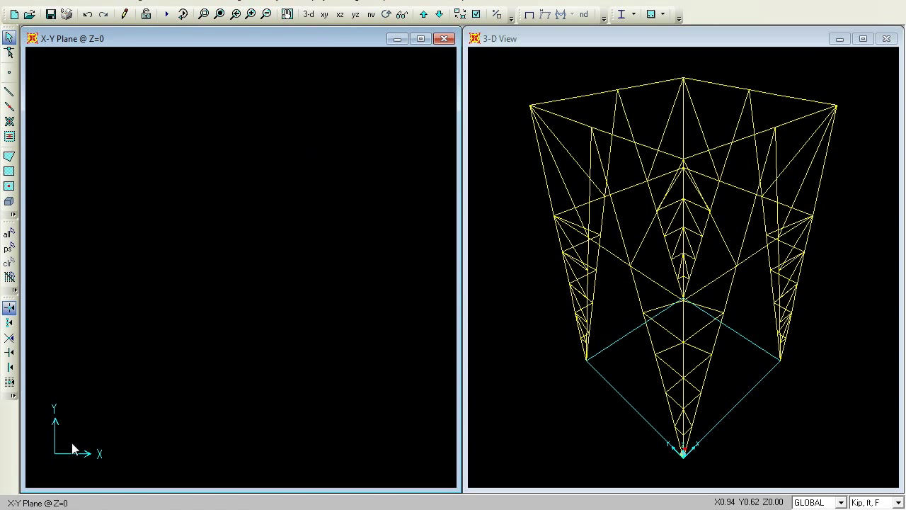
pyautogui.moveTo(47, 178); pyautogui.dragTo(436, 477)
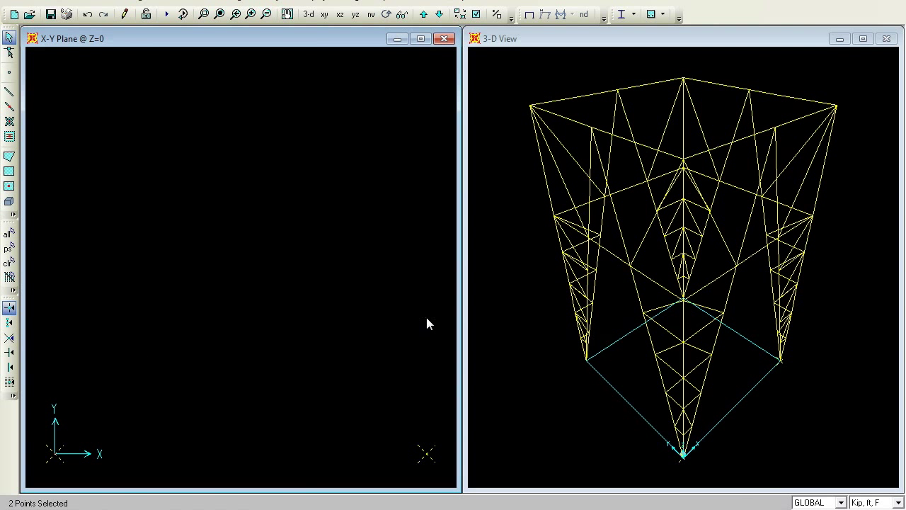
pyautogui.moveTo(51, 105); pyautogui.dragTo(225, 388)
pyautogui.moveTo(388, 504); pyautogui.dragTo(428, 486)
pyautogui.moveTo(39, 59); pyautogui.dragTo(450, 478)
pyautogui.click(210, 3)
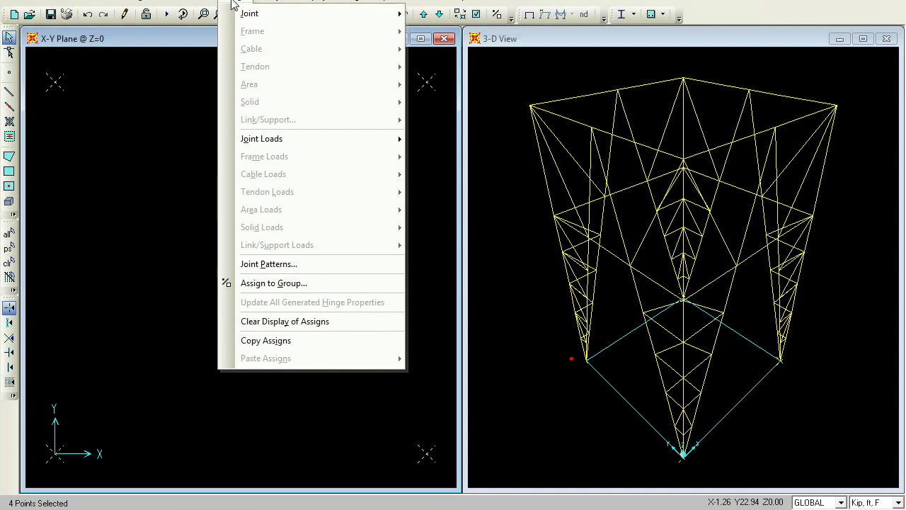
pyautogui.moveTo(289, 20)
pyautogui.click(415, 16)
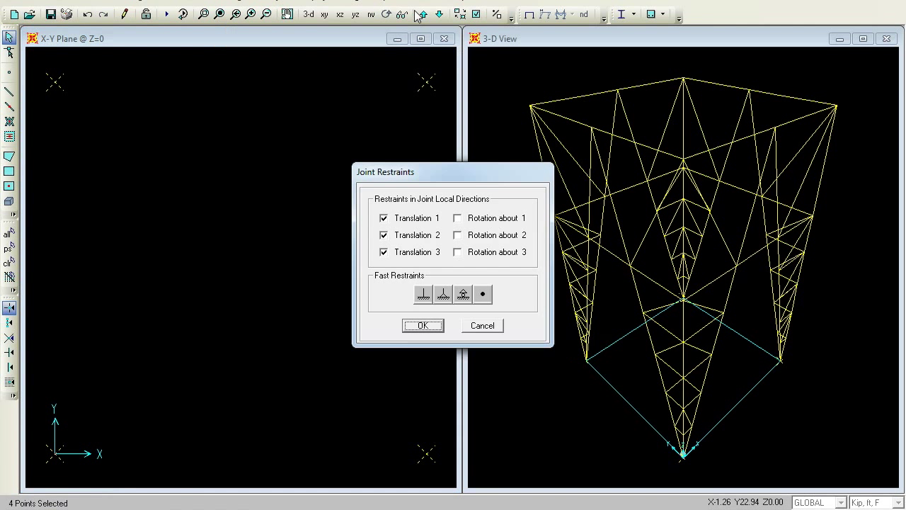
pyautogui.click(417, 327)
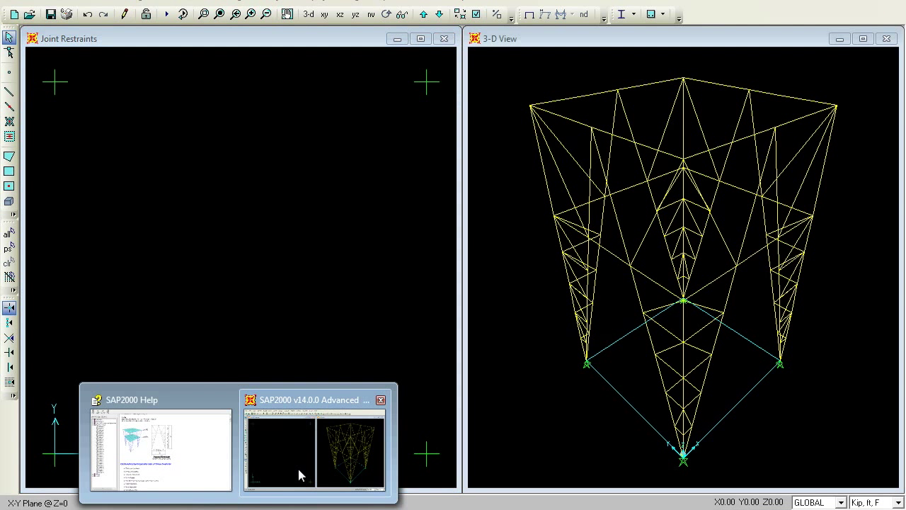
# Step: Check the diaphragm levels of Problem C in SAP2000 Help and compare them with the X-Y plane at Z = 25 ft
pyautogui.click(299, 471)
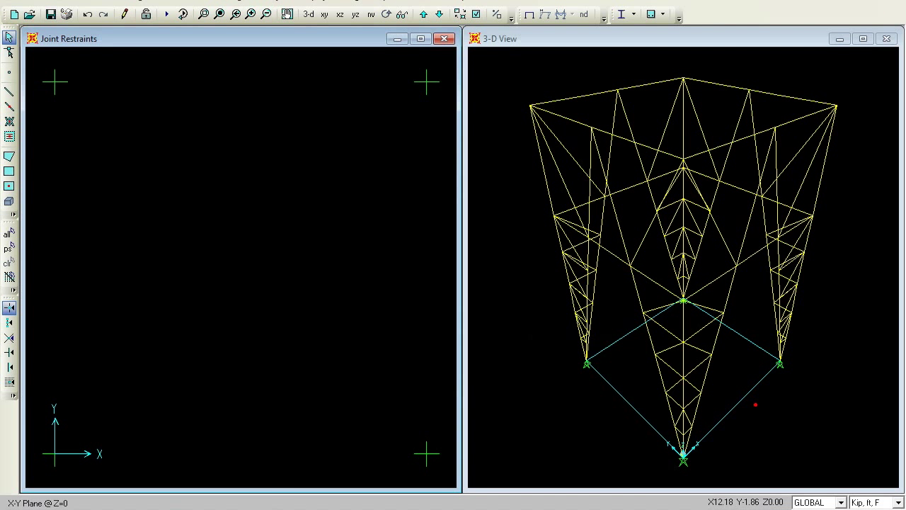
pyautogui.moveTo(237, 504)
pyautogui.click(135, 439)
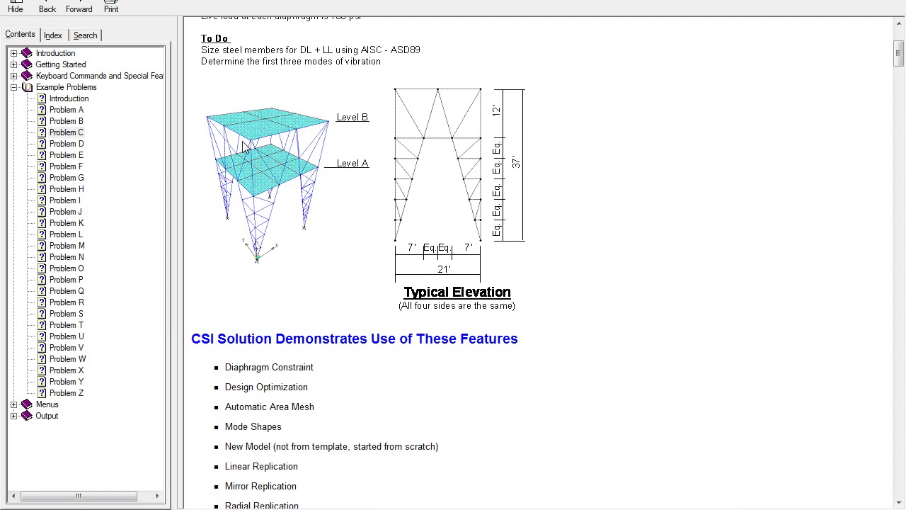
pyautogui.hotkey('alt', 'Tab')
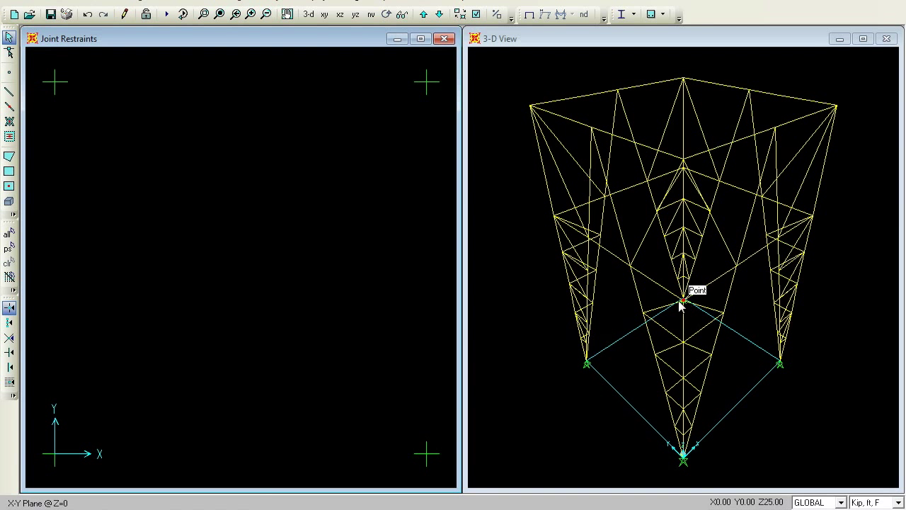
pyautogui.click(422, 15)
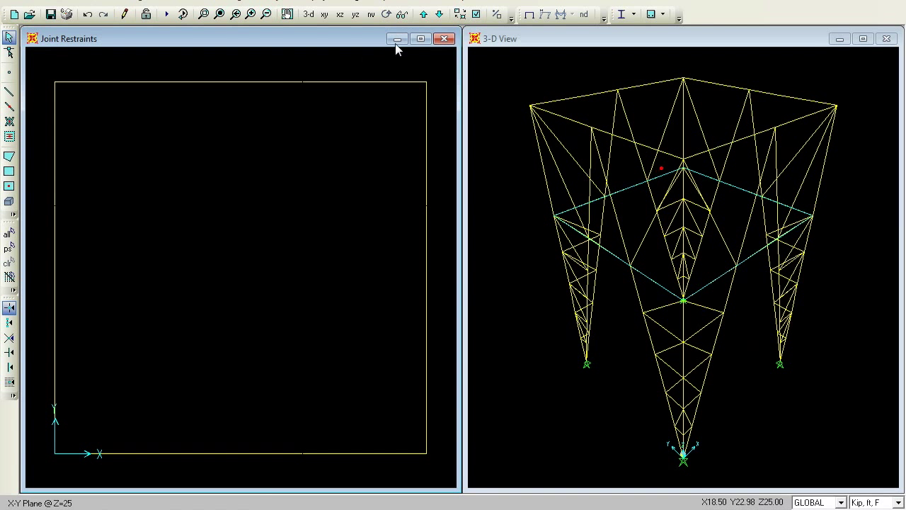
pyautogui.click(438, 15)
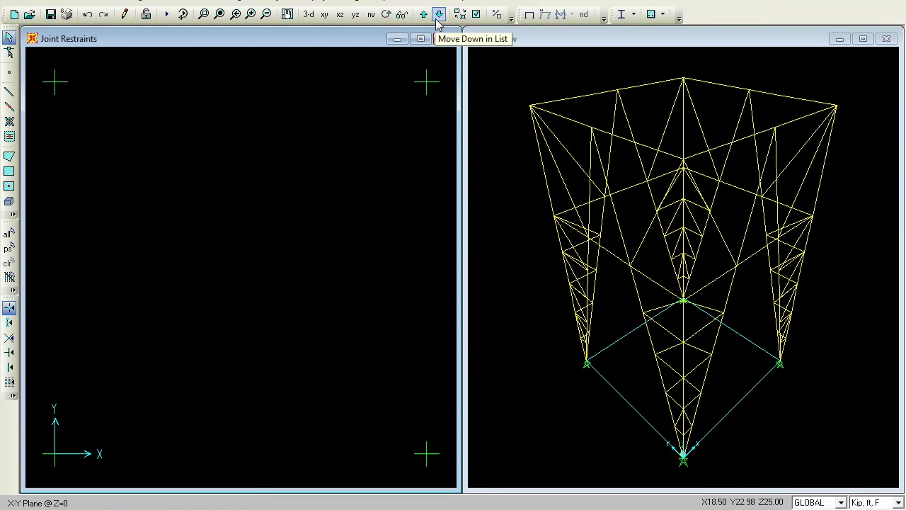
# Step: Draw a rectangular area between the opposite corners of the square bay in the X-Y plane at Z = 25 ft
pyautogui.click(422, 19)
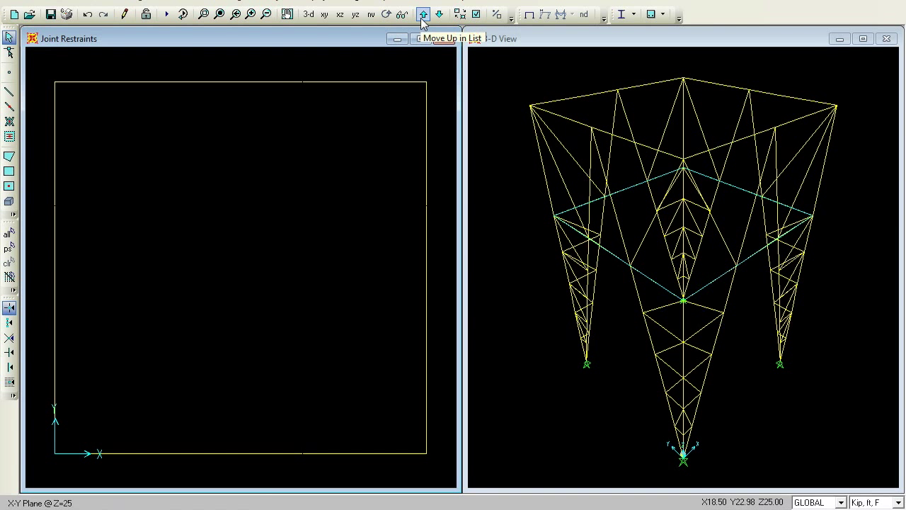
pyautogui.click(422, 20)
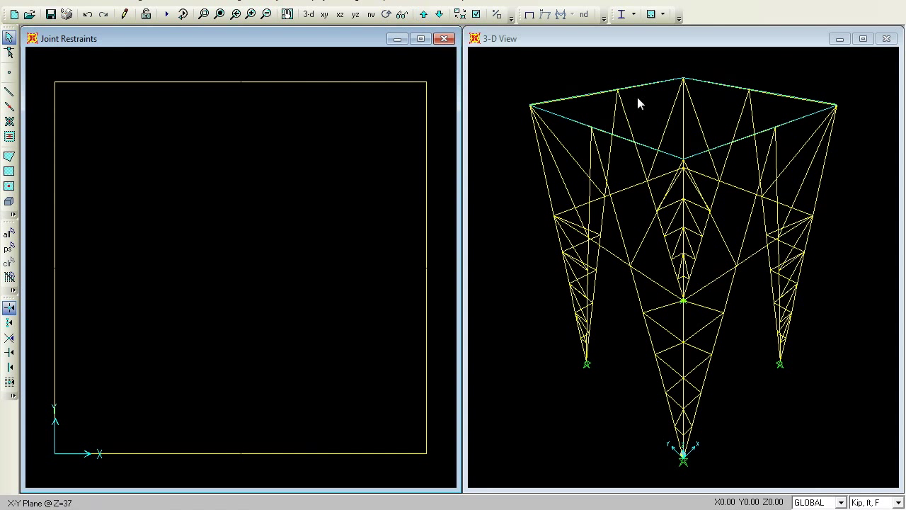
pyautogui.click(438, 14)
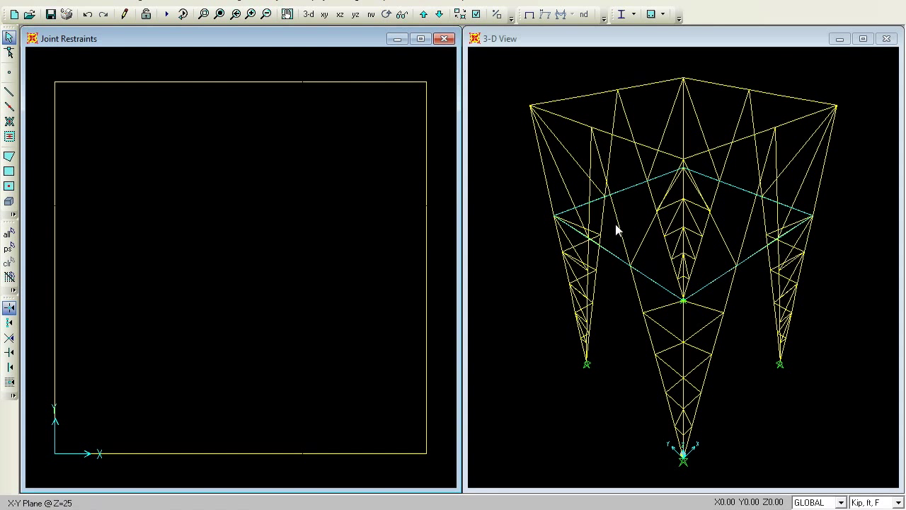
pyautogui.click(10, 171)
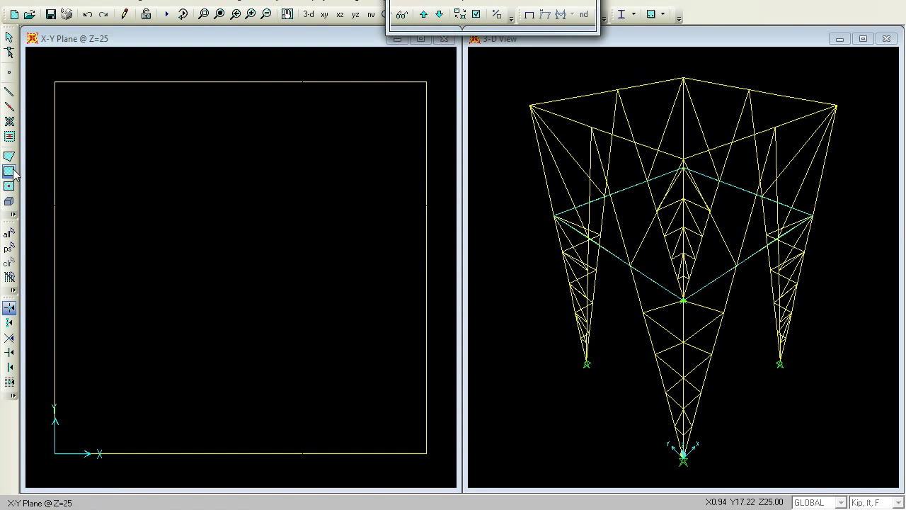
pyautogui.click(54, 454)
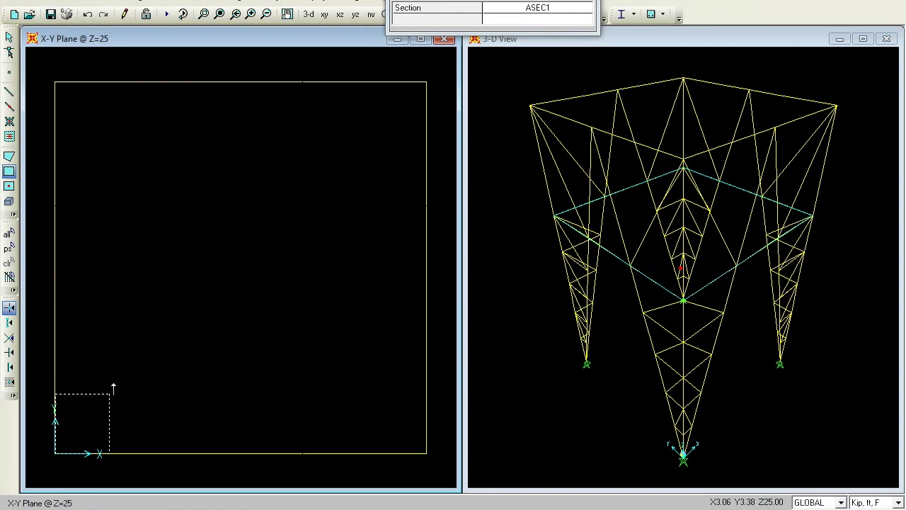
pyautogui.click(426, 83)
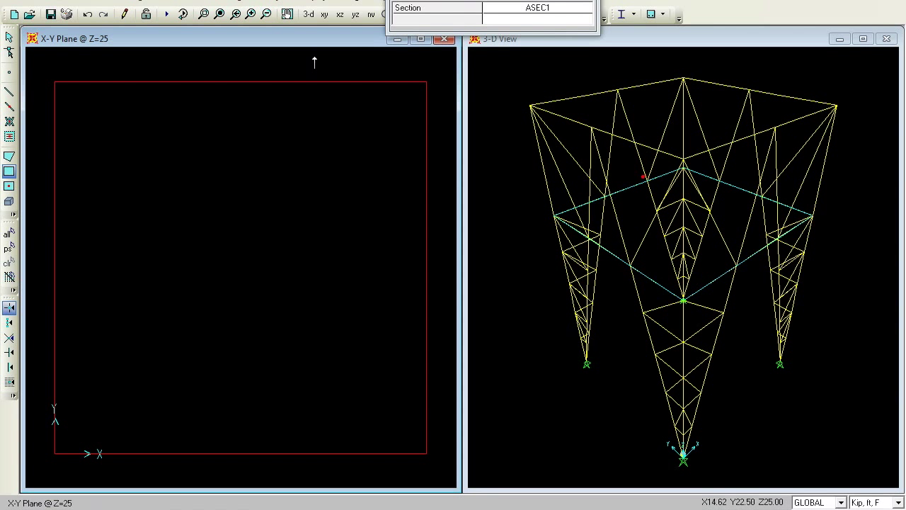
pyautogui.click(9, 38)
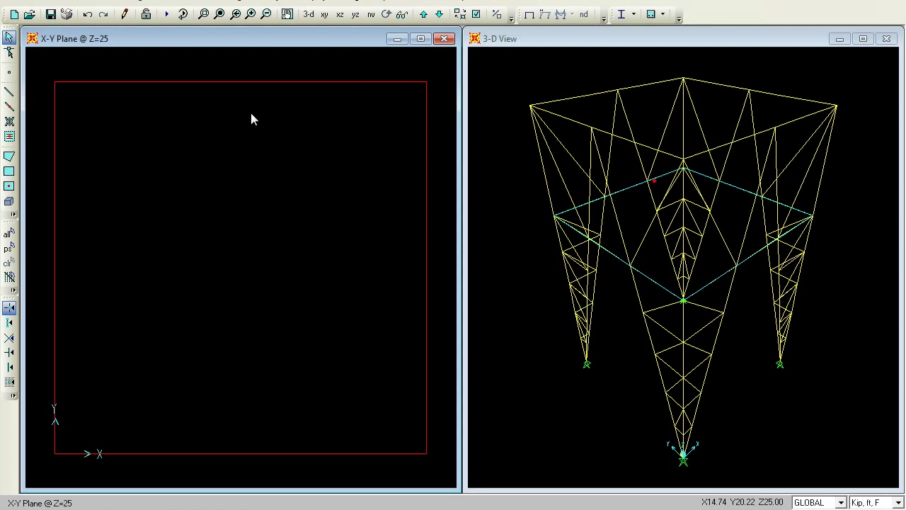
# Step: Select the rectangular area at Z = 25 ft and switch the model units to Kip, in, F
pyautogui.click(268, 302)
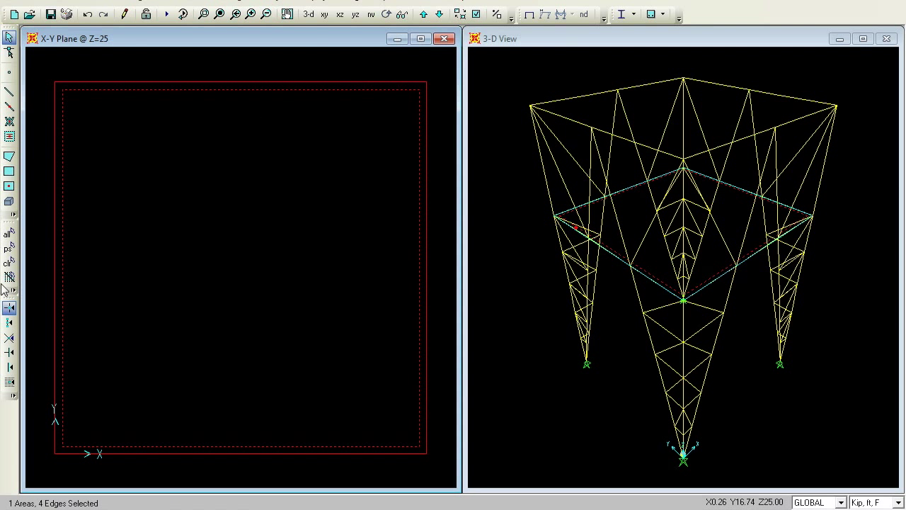
pyautogui.click(898, 502)
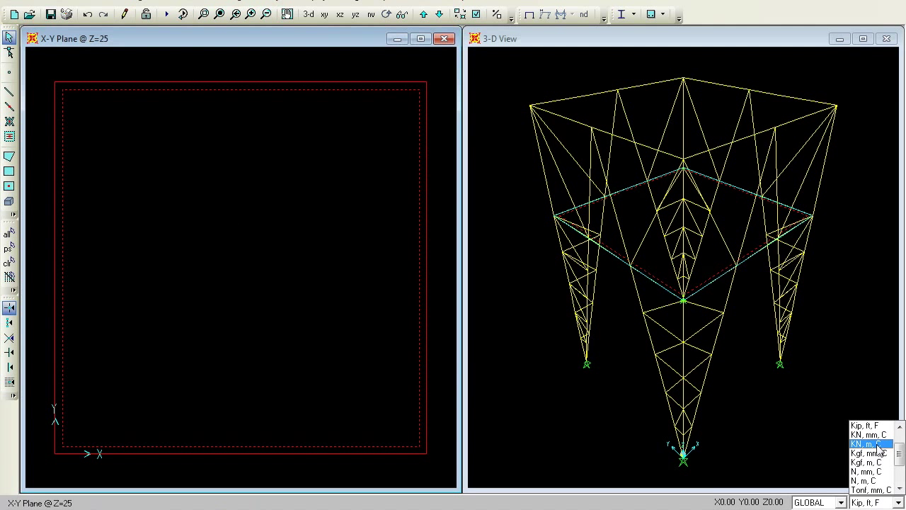
pyautogui.moveTo(899, 457); pyautogui.dragTo(901, 446)
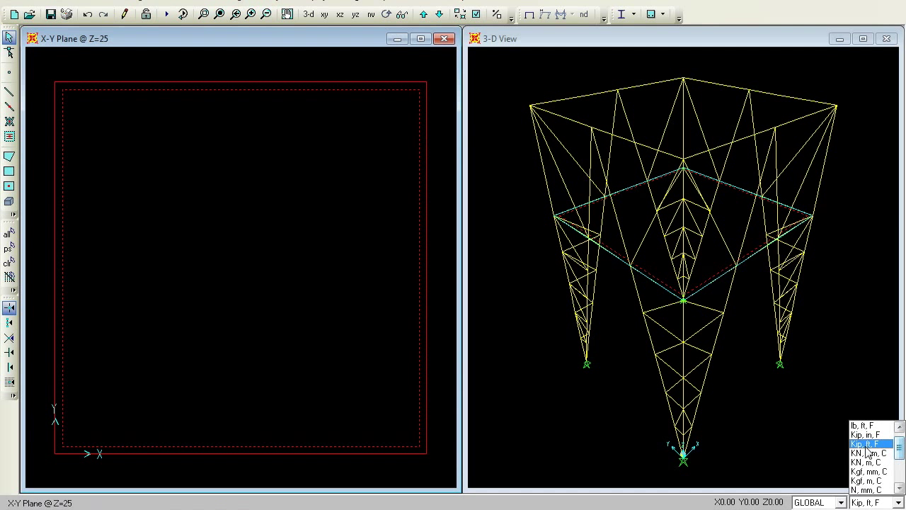
pyautogui.click(870, 434)
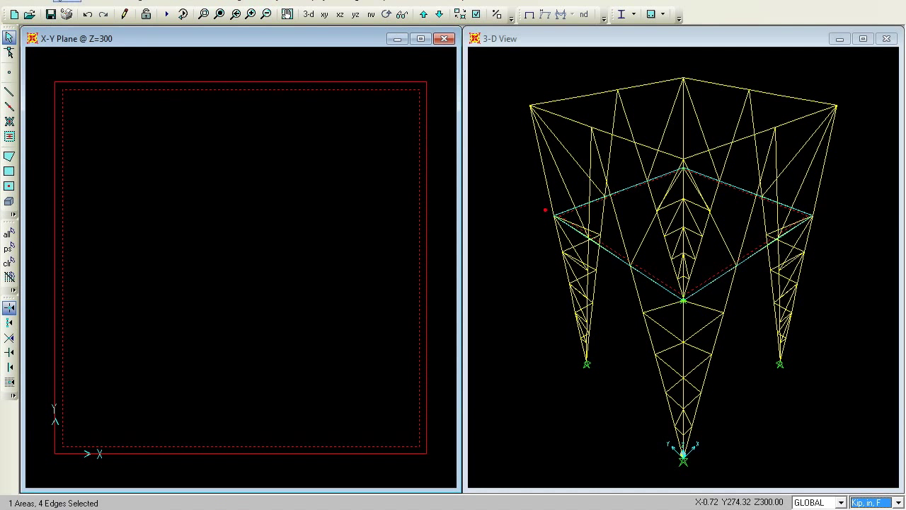
# Step: Open the ASEC1 shell section for modification and rename it SLAB
pyautogui.click(102, 2)
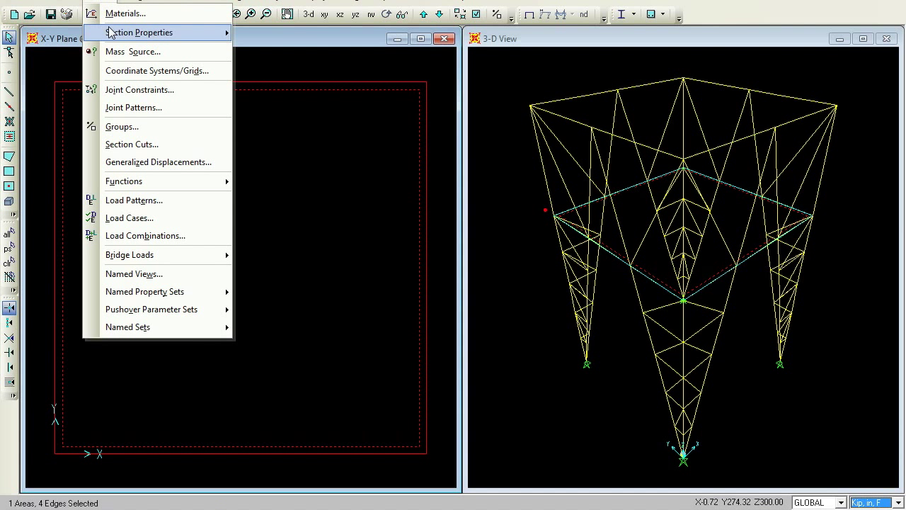
pyautogui.moveTo(112, 33)
pyautogui.click(316, 87)
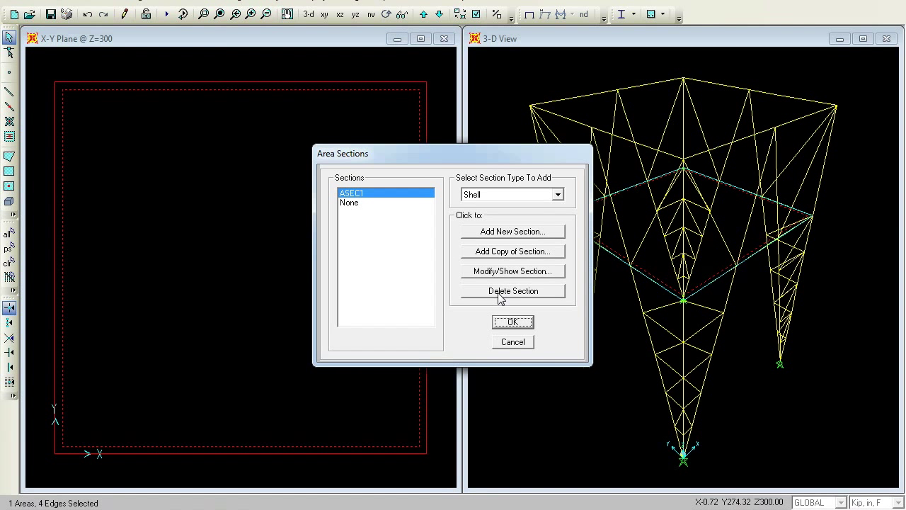
pyautogui.click(507, 271)
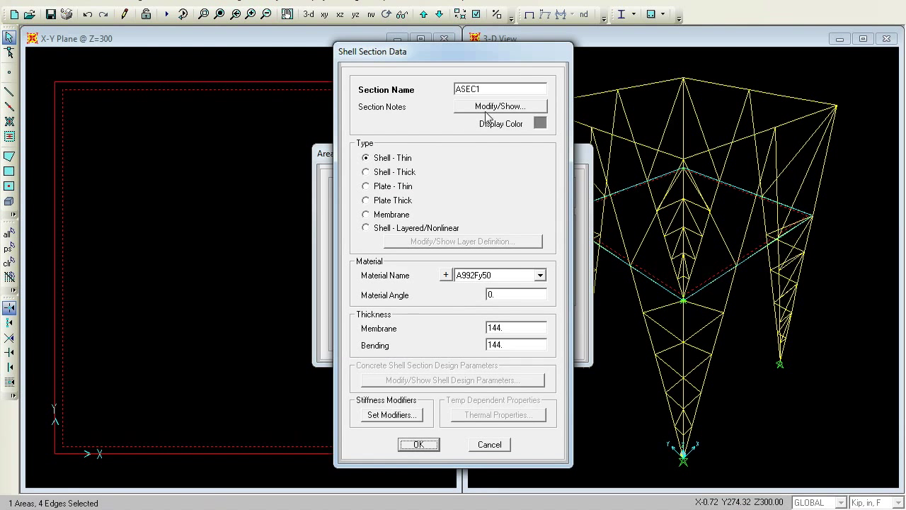
pyautogui.doubleClick(492, 91)
pyautogui.write('SLAB')
# Step: Set the SLAB section's membrane and bending thickness to 4 in, choose the A992Fy50 material and accept the area section
pyautogui.doubleClick(514, 329)
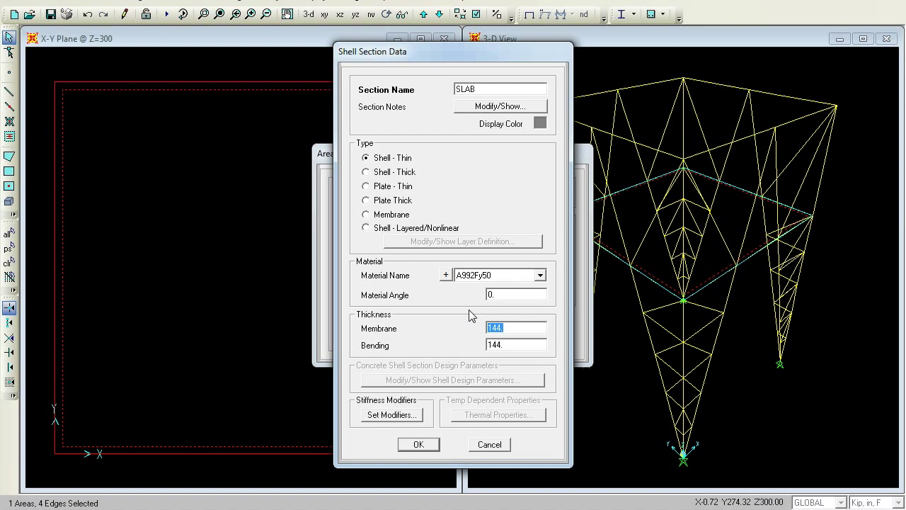
pyautogui.write('4')
pyautogui.doubleClick(521, 346)
pyautogui.write('4')
pyautogui.click(540, 276)
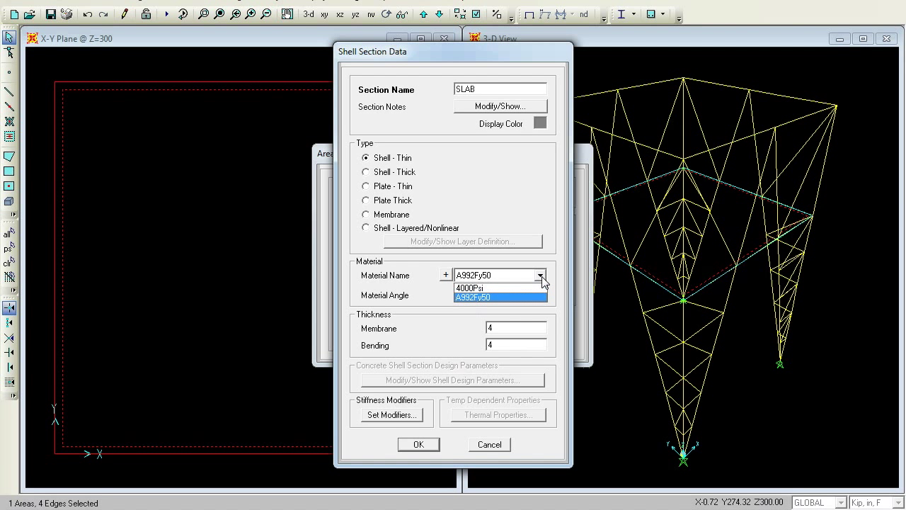
pyautogui.click(513, 298)
pyautogui.click(417, 444)
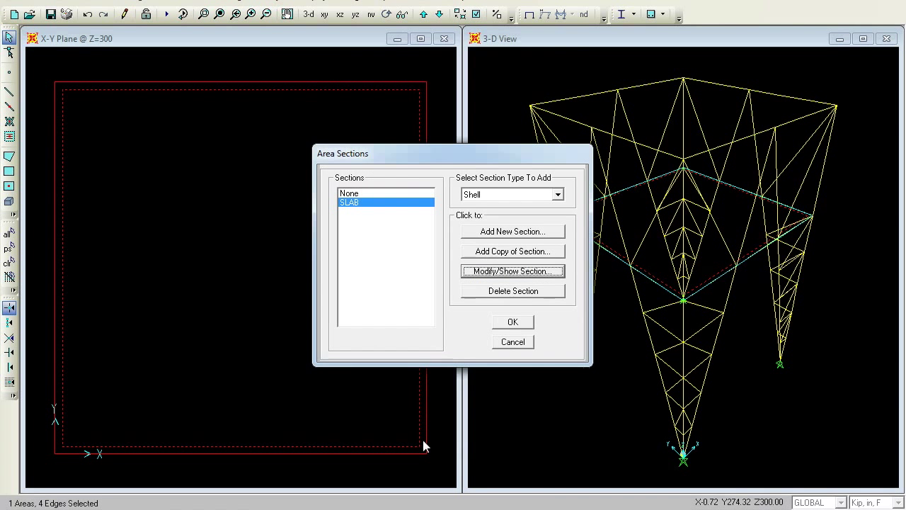
pyautogui.click(527, 322)
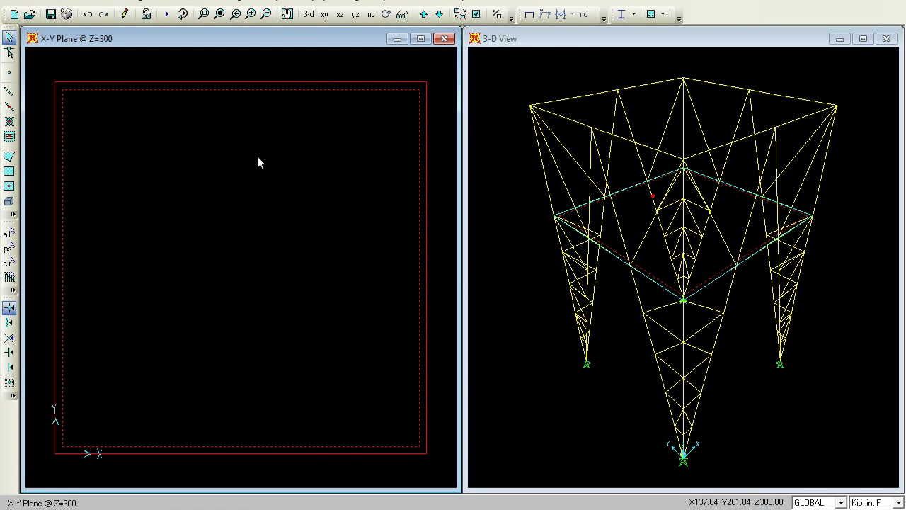
# Step: Draw a 252 by 252 in rectangular area with the SLAB section in the X-Y plane at Z = 444 in
pyautogui.click(722, 225)
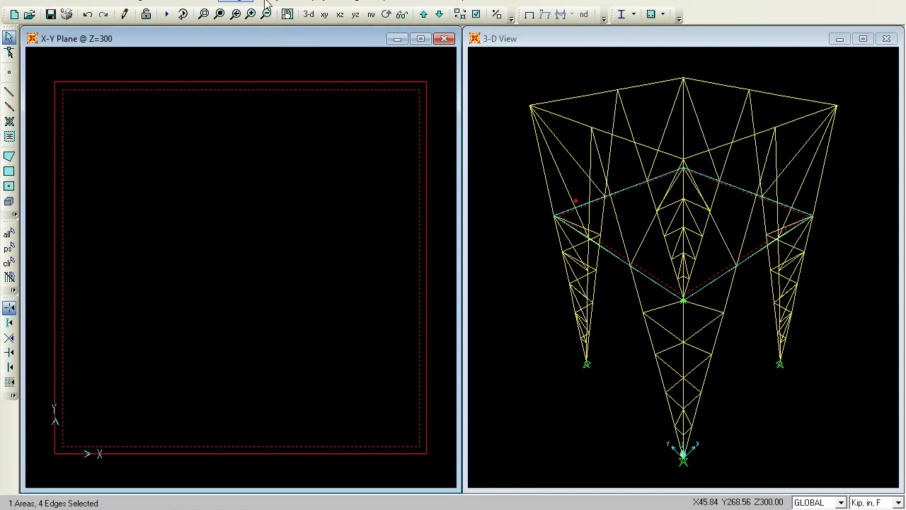
pyautogui.click(423, 15)
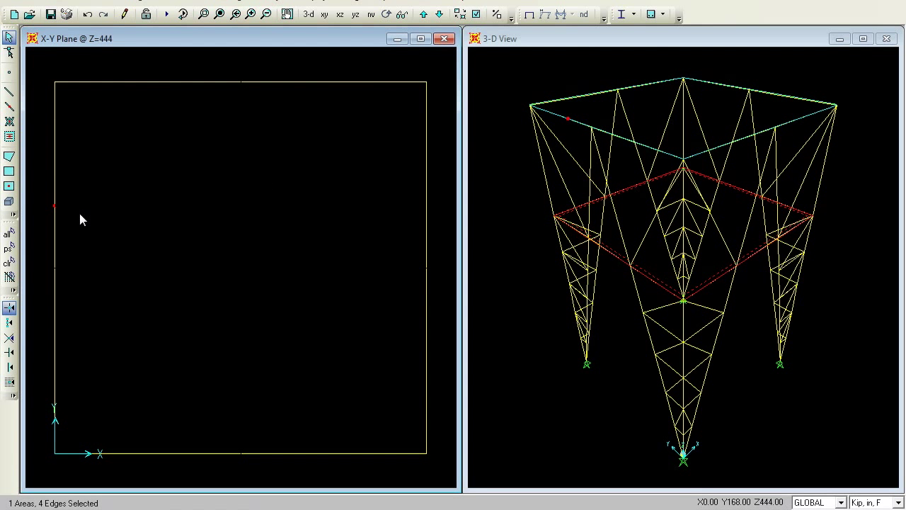
pyautogui.click(9, 171)
pyautogui.click(55, 453)
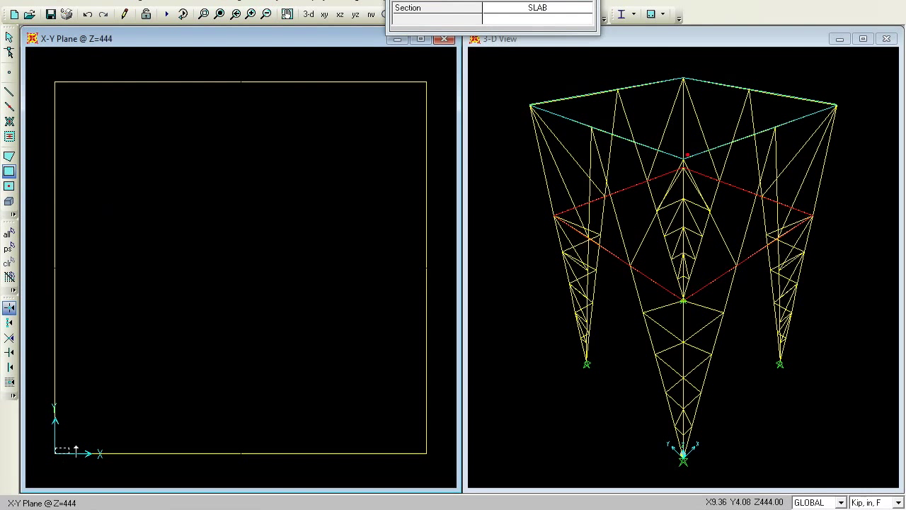
pyautogui.click(426, 82)
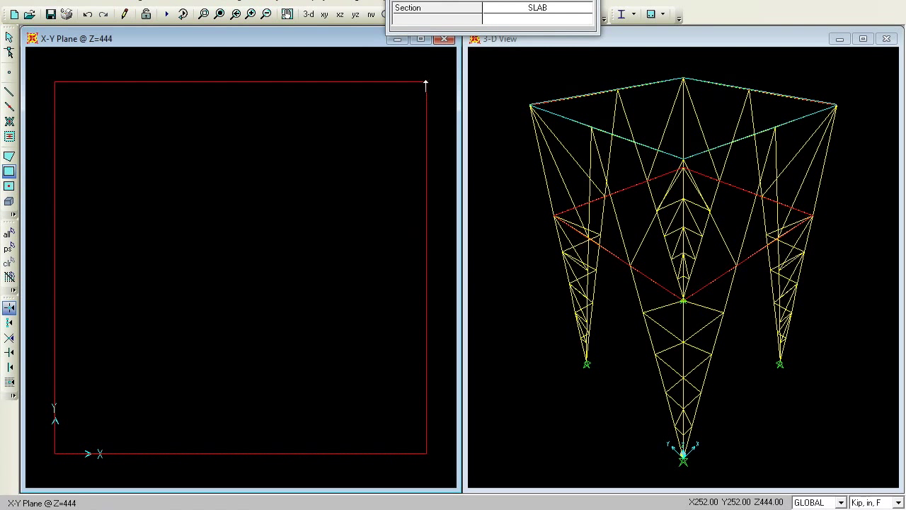
pyautogui.click(8, 37)
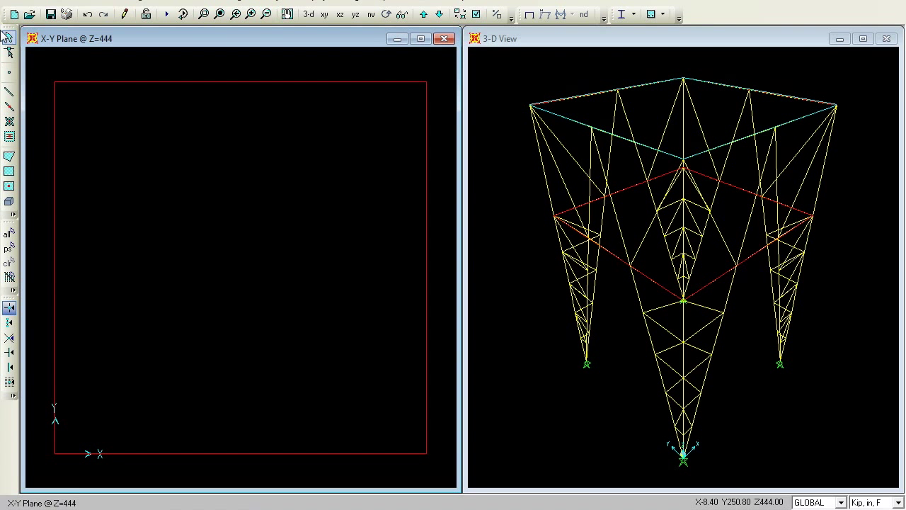
# Step: Select the slab area at Z = 444 in and check the SLAB entry in the area section definitions
pyautogui.click(209, 245)
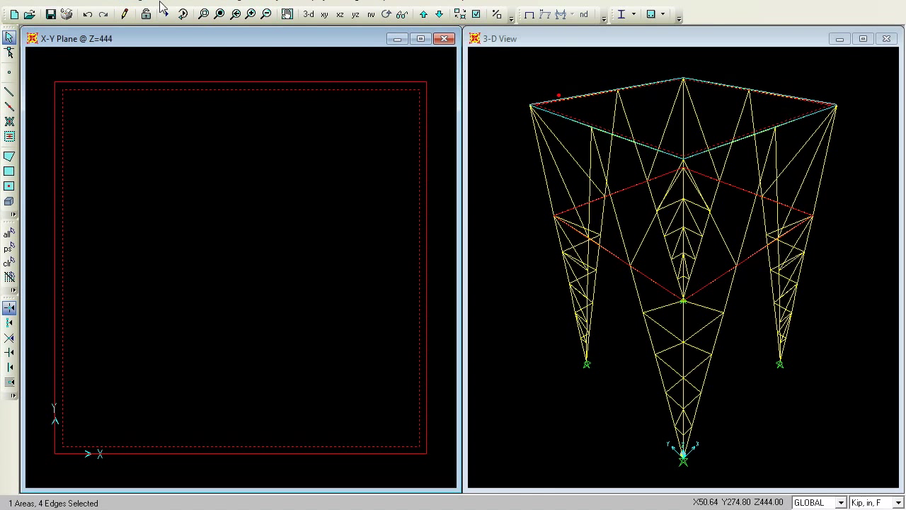
pyautogui.click(243, 3)
pyautogui.moveTo(253, 85)
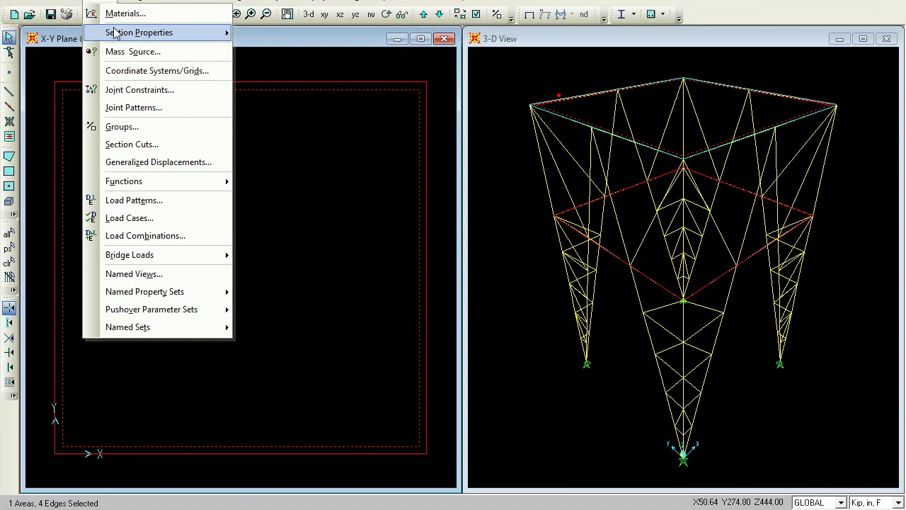
pyautogui.moveTo(117, 37)
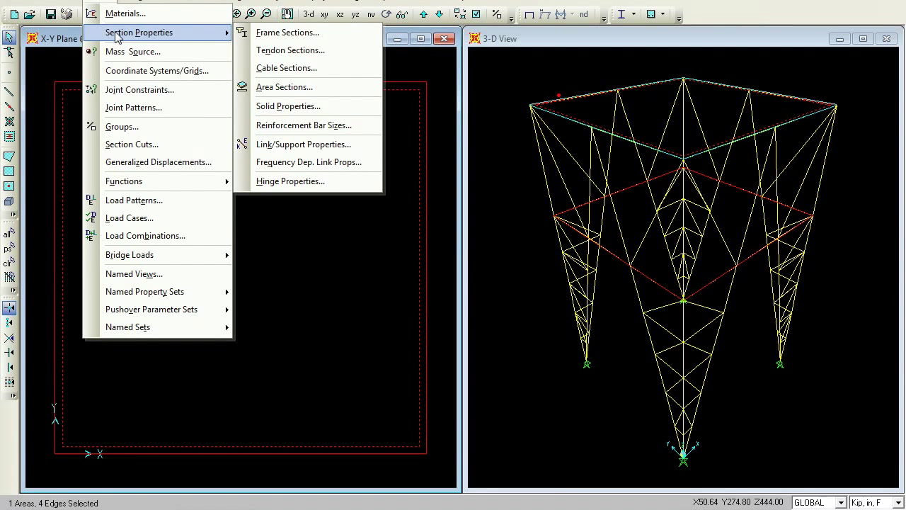
pyautogui.click(290, 87)
pyautogui.click(354, 203)
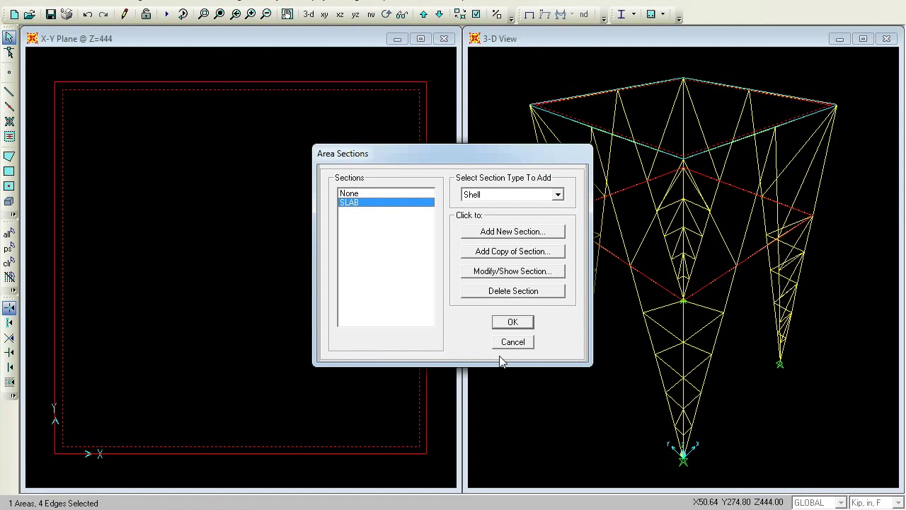
pyautogui.click(513, 322)
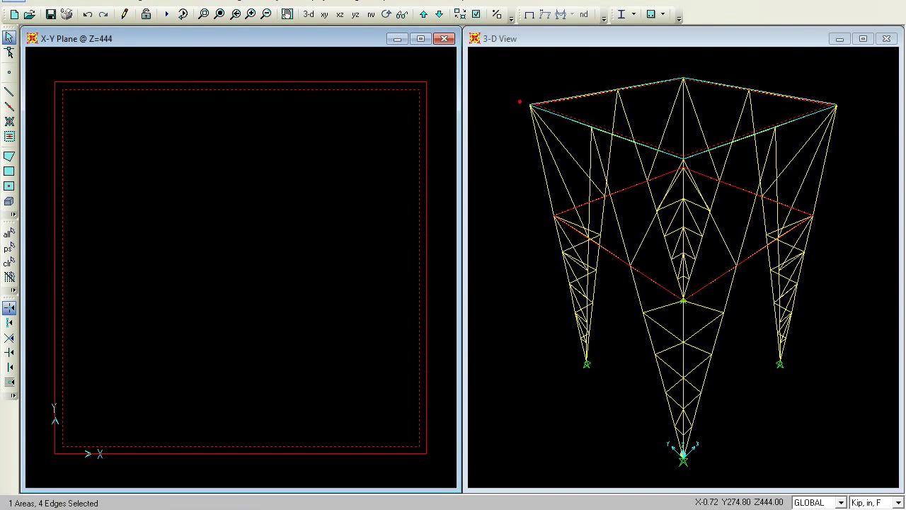
# Step: Assign an automatic area mesh to the selected slab at Z = 444 in, dividing it into 3 by 3 objects
pyautogui.click(34, 1)
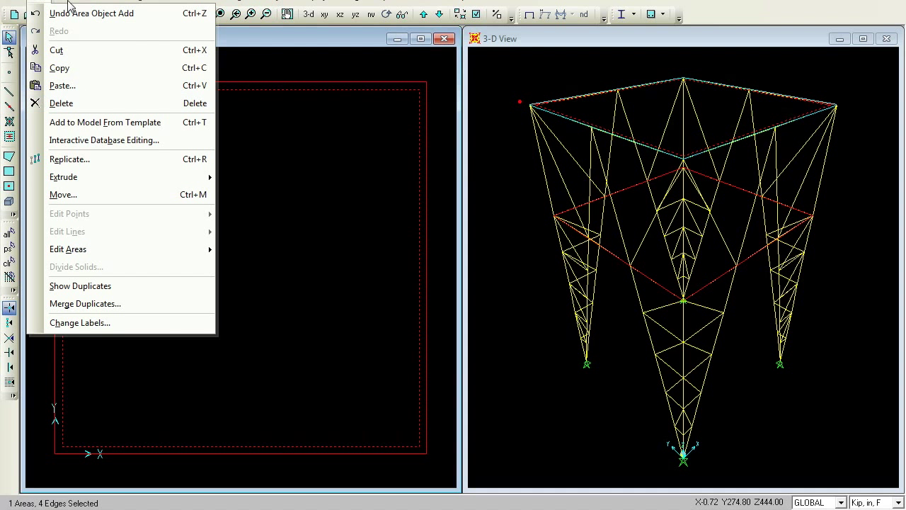
pyautogui.moveTo(99, 3)
pyautogui.moveTo(44, 2)
pyautogui.moveTo(233, 4)
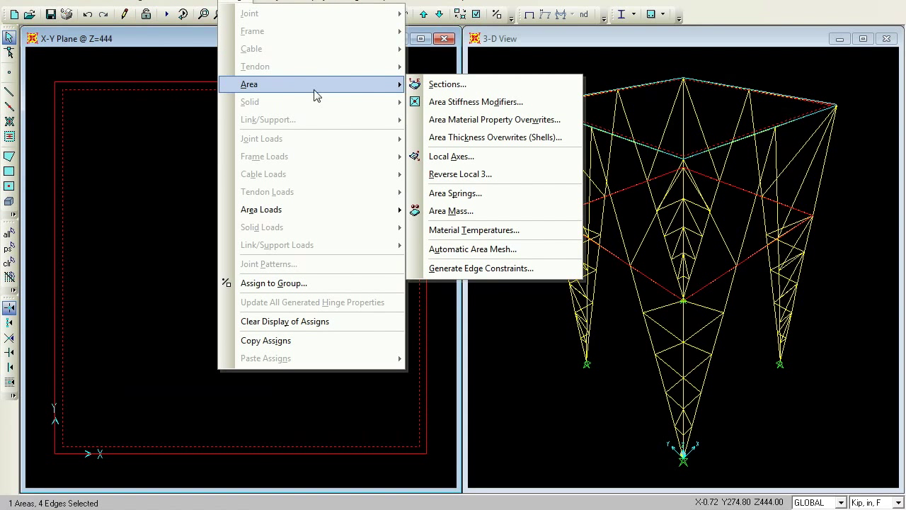
pyautogui.click(481, 254)
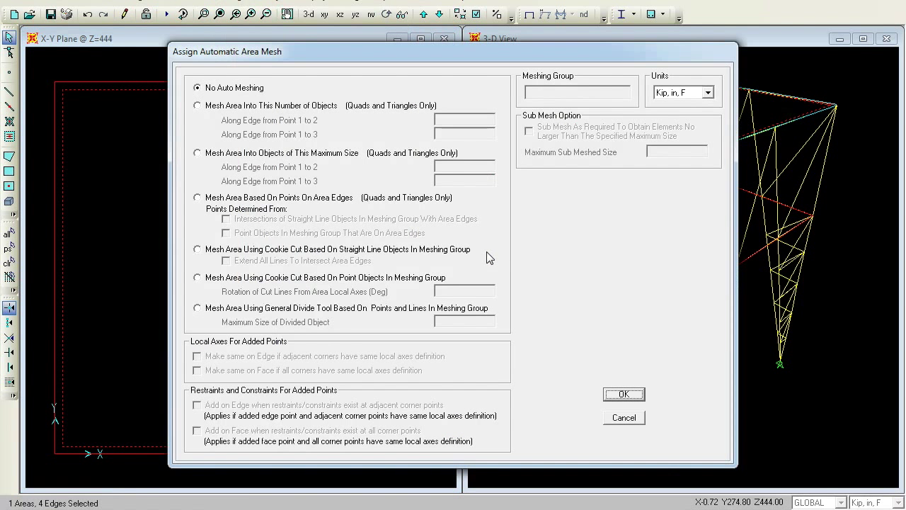
pyautogui.click(197, 105)
pyautogui.doubleClick(475, 122)
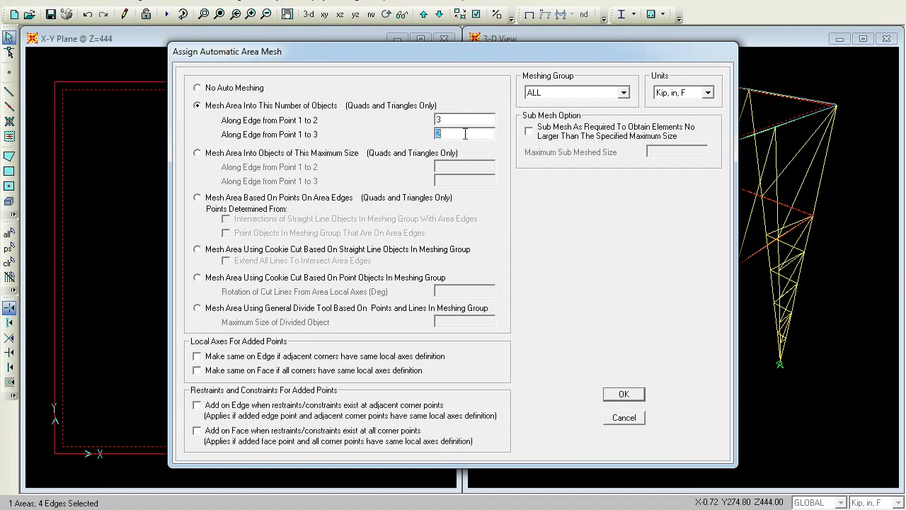
pyautogui.click(624, 396)
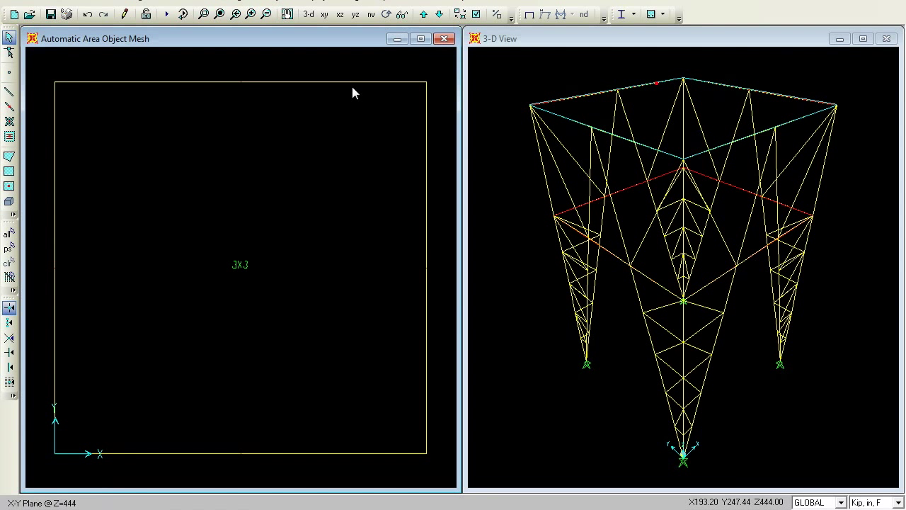
# Step: Assign an automatic area mesh to the slab at Z = 300 in, dividing it into 2 by 2 objects
pyautogui.click(439, 14)
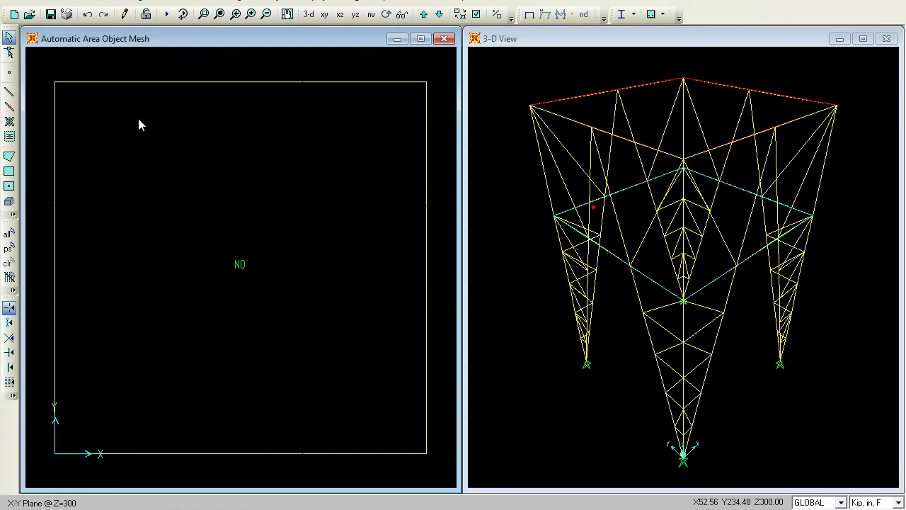
pyautogui.click(128, 168)
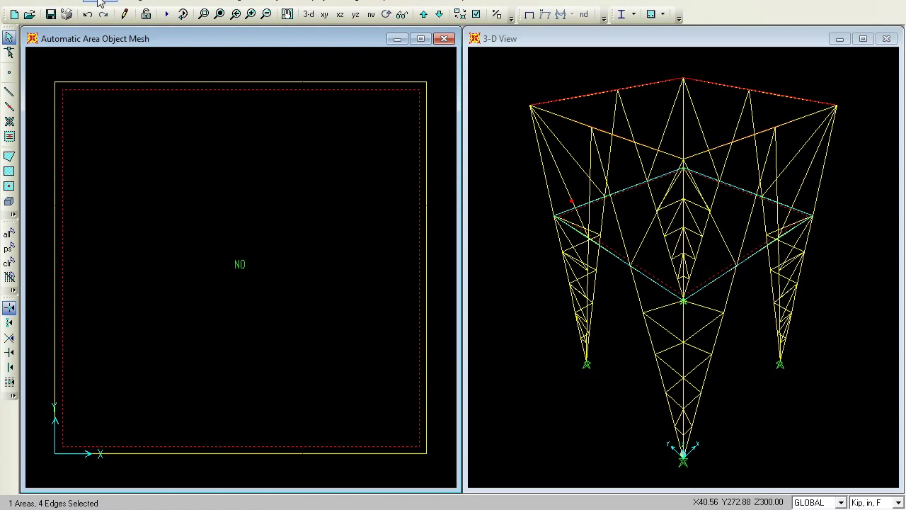
pyautogui.click(235, 3)
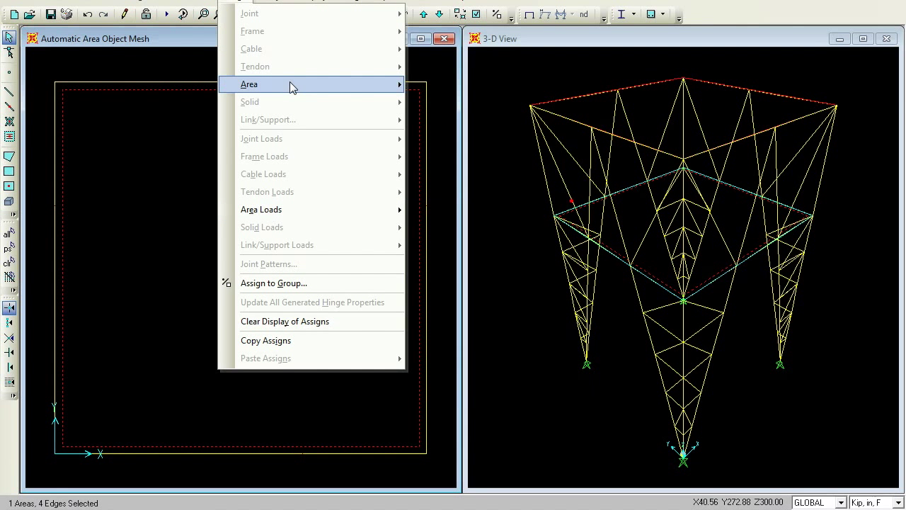
pyautogui.moveTo(290, 85)
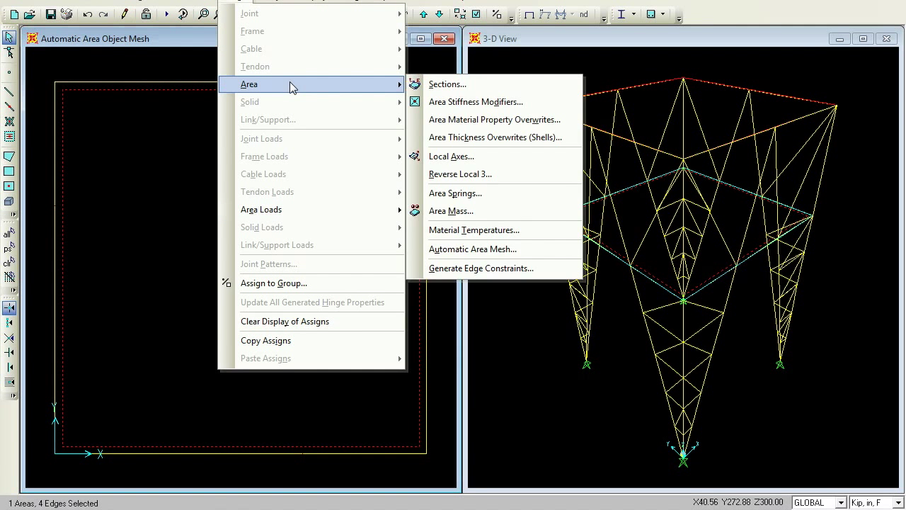
pyautogui.click(487, 249)
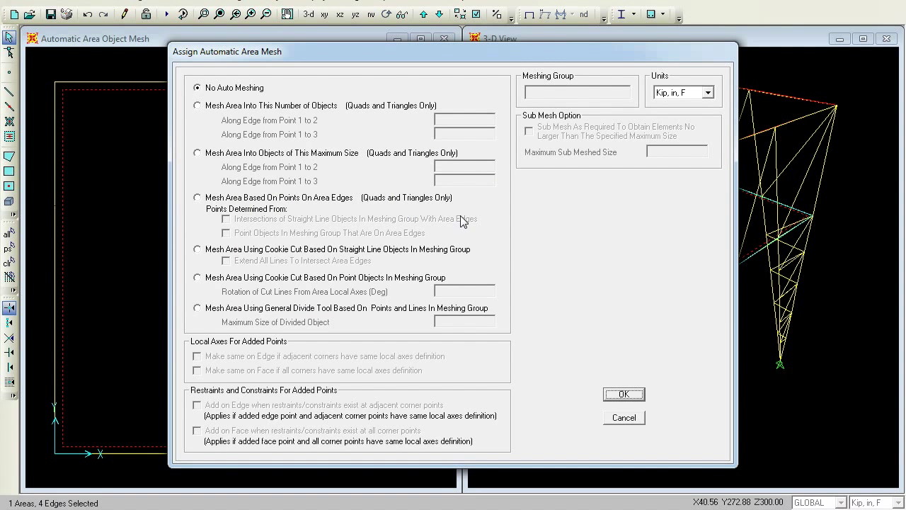
pyautogui.click(201, 105)
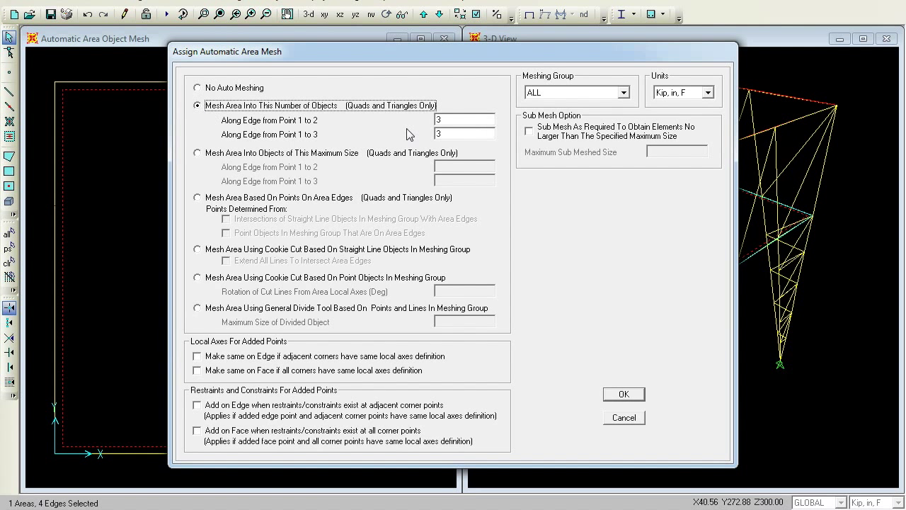
pyautogui.doubleClick(463, 116)
pyautogui.write('2')
pyautogui.doubleClick(459, 133)
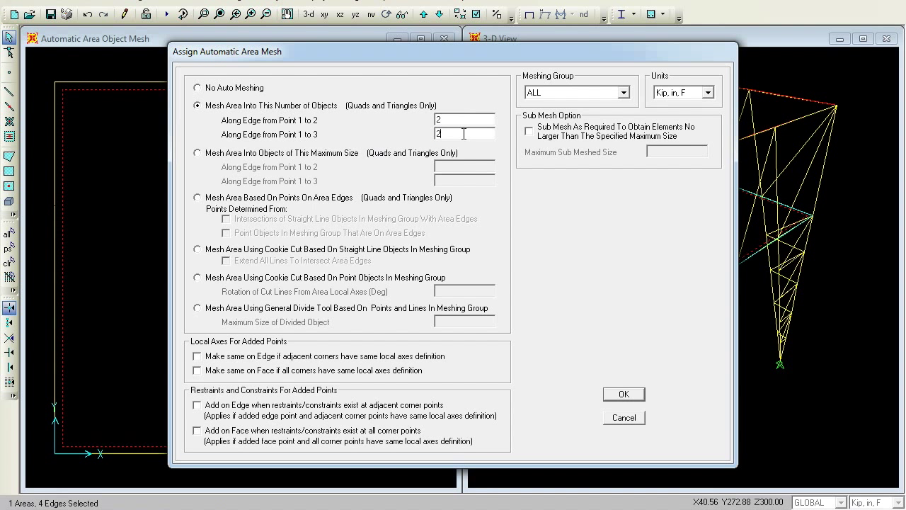
pyautogui.click(623, 395)
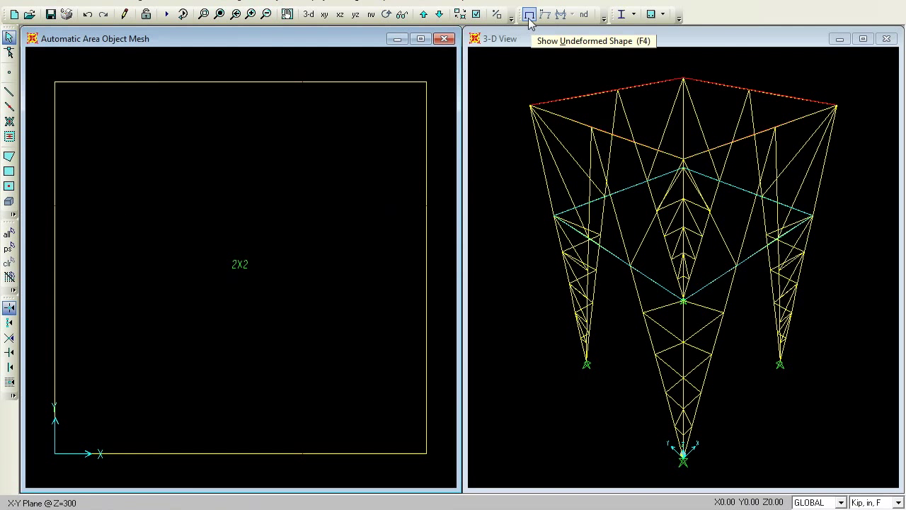
# Step: Turn on filled display of objects in the plan view and check the slabs at Z = 444 in and Z = 300 in
pyautogui.click(474, 15)
pyautogui.click(441, 194)
pyautogui.click(422, 368)
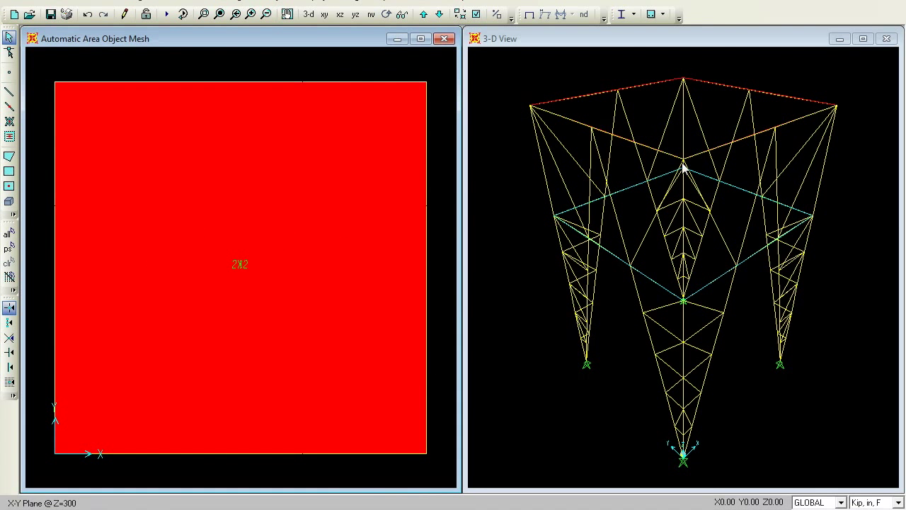
pyautogui.click(422, 16)
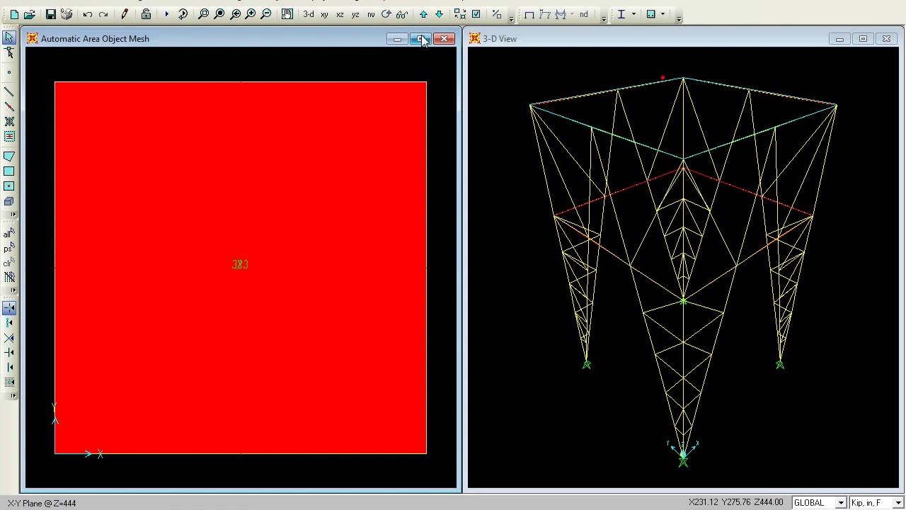
pyautogui.click(439, 14)
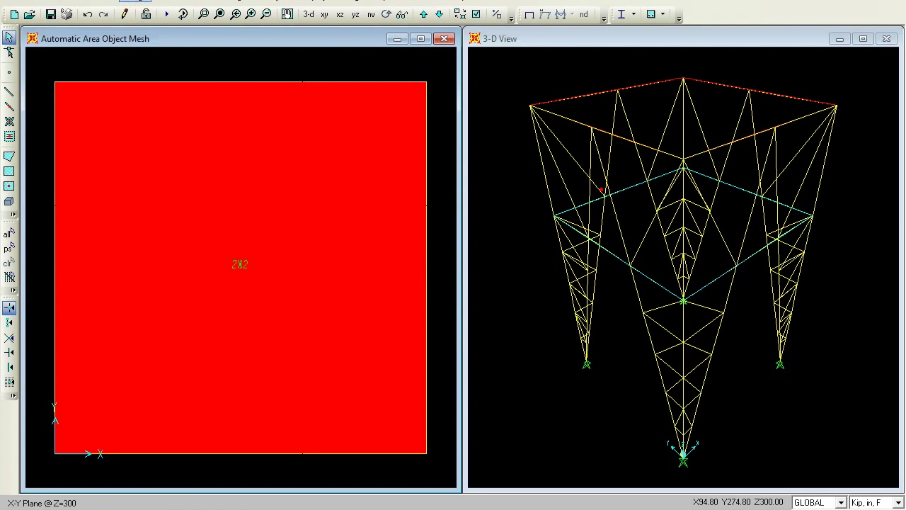
# Step: Add a load pattern named LIVE with type LIVE and accept the load pattern definitions
pyautogui.click(97, 3)
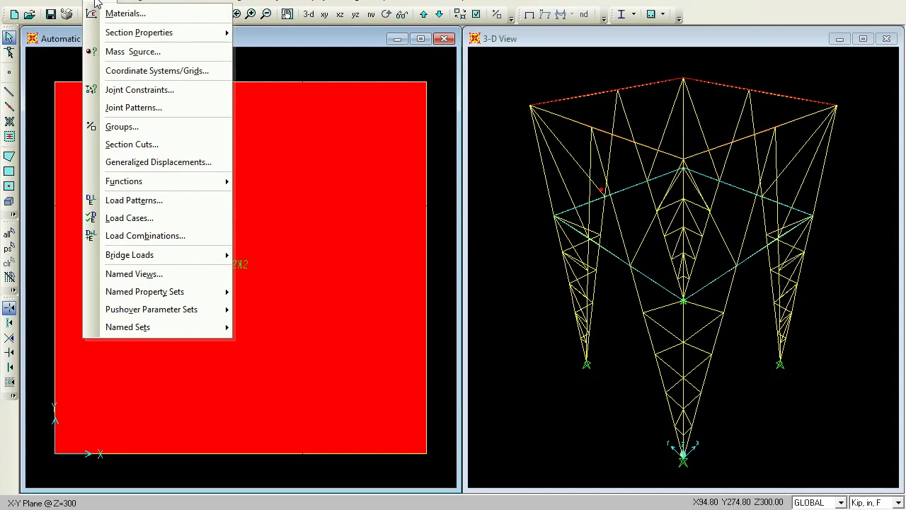
pyautogui.click(136, 200)
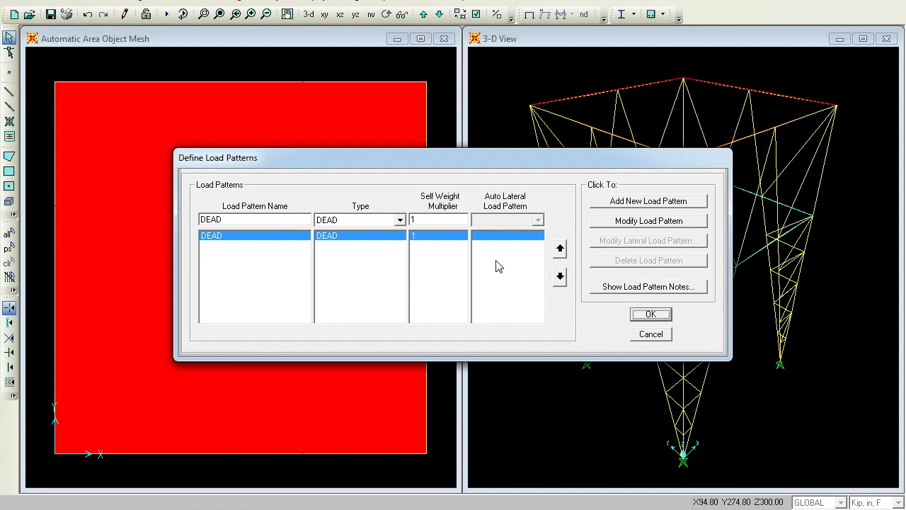
pyautogui.doubleClick(257, 217)
pyautogui.write('L')
pyautogui.click(399, 220)
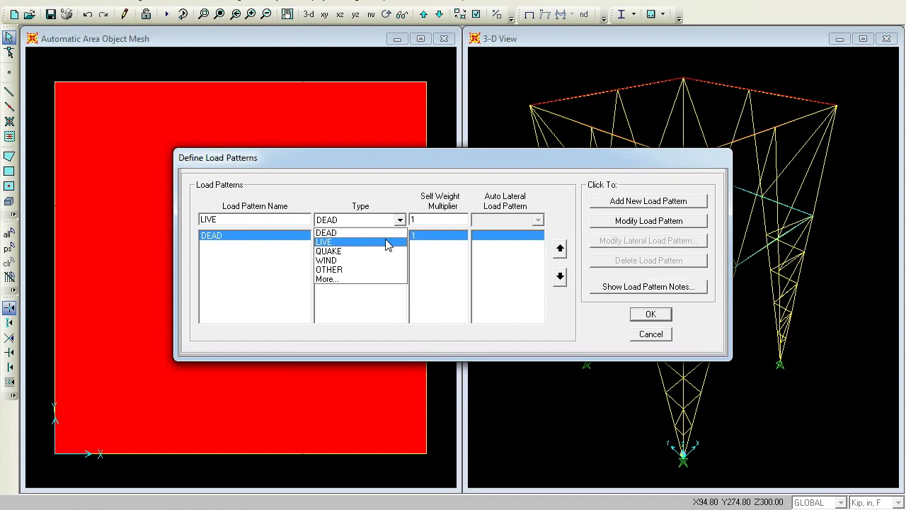
pyautogui.click(387, 242)
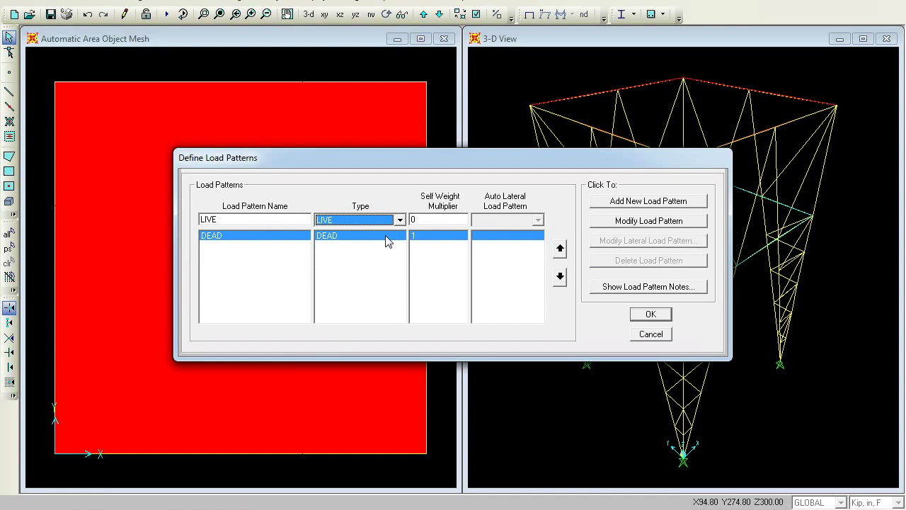
pyautogui.click(661, 203)
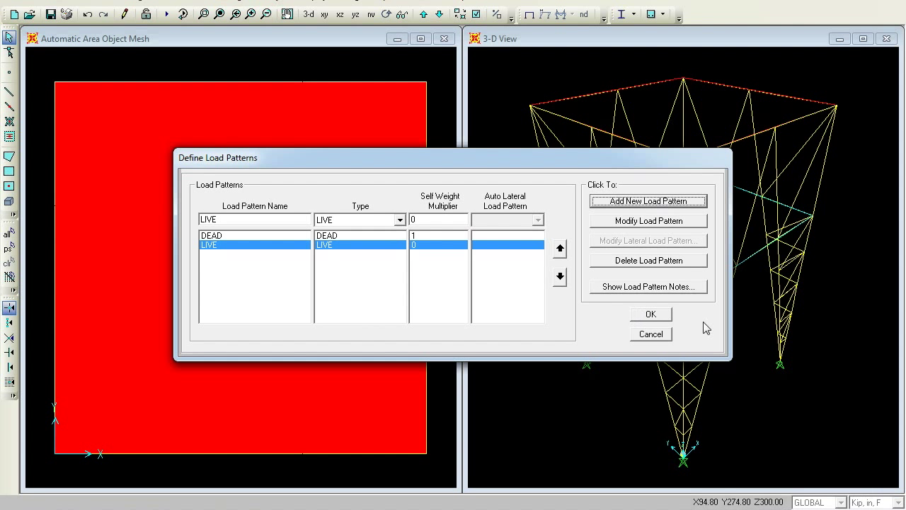
pyautogui.click(651, 315)
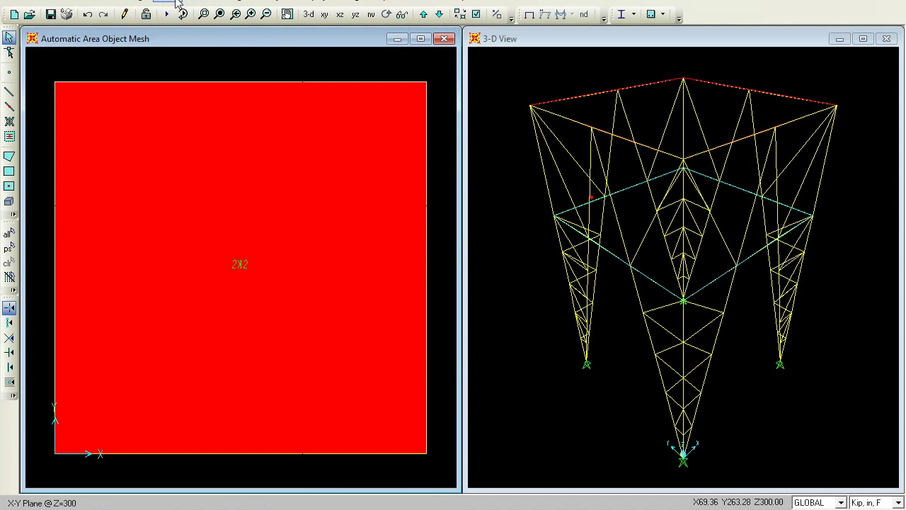
# Step: Rename the 4000Psi material to CONCRET, view its properties in Kip, ft, F units and accept it
pyautogui.click(105, 3)
pyautogui.click(135, 13)
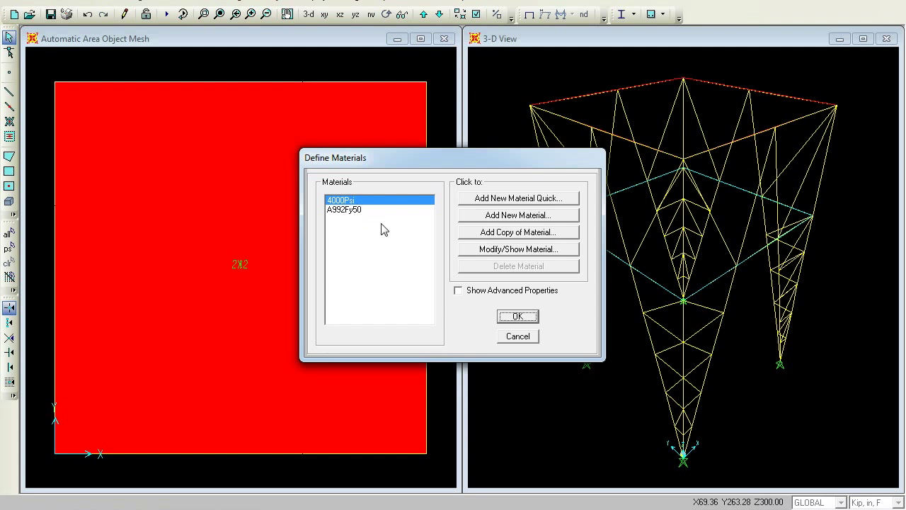
pyautogui.click(514, 251)
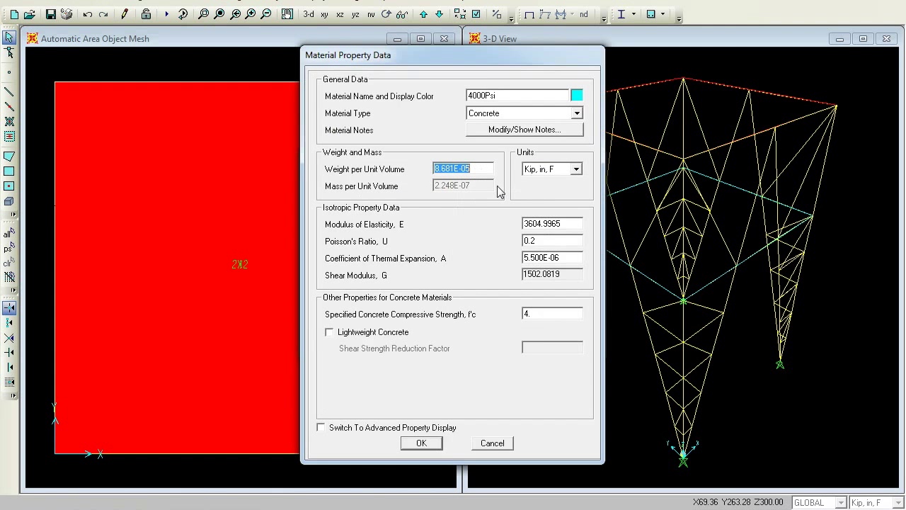
pyautogui.click(507, 96)
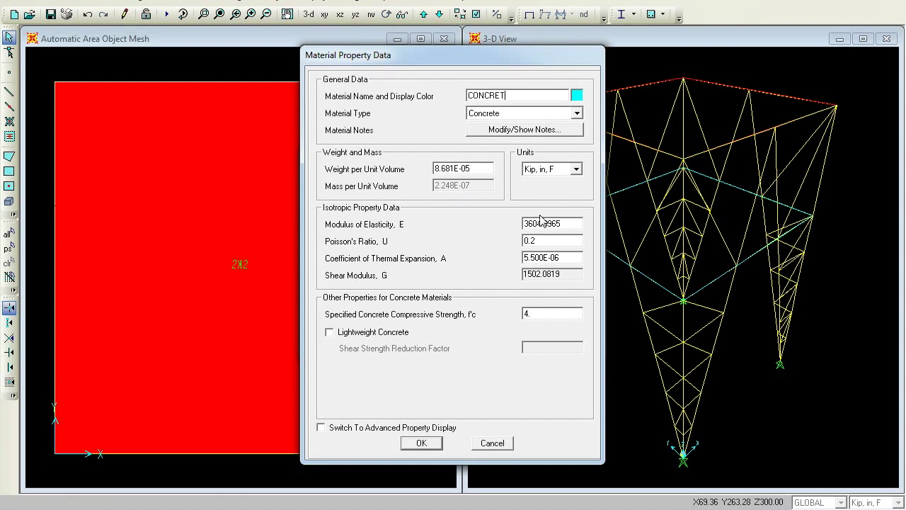
pyautogui.click(576, 169)
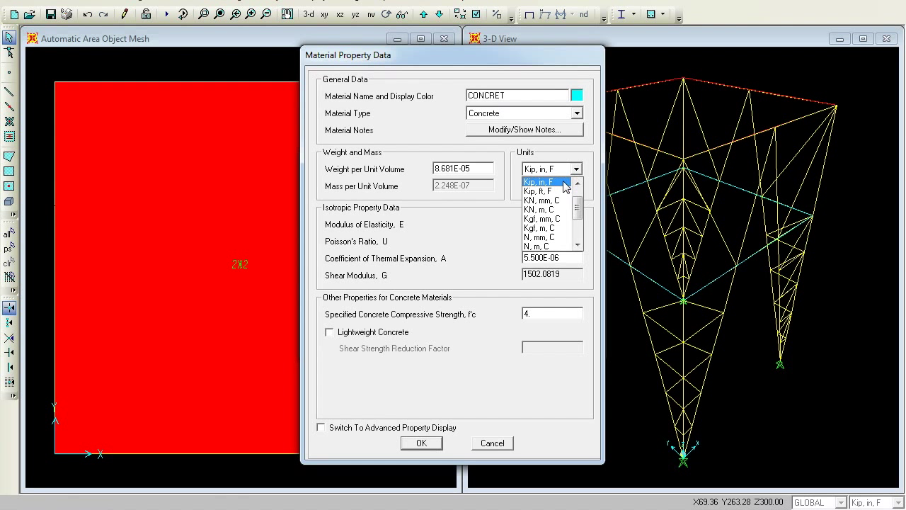
pyautogui.click(559, 192)
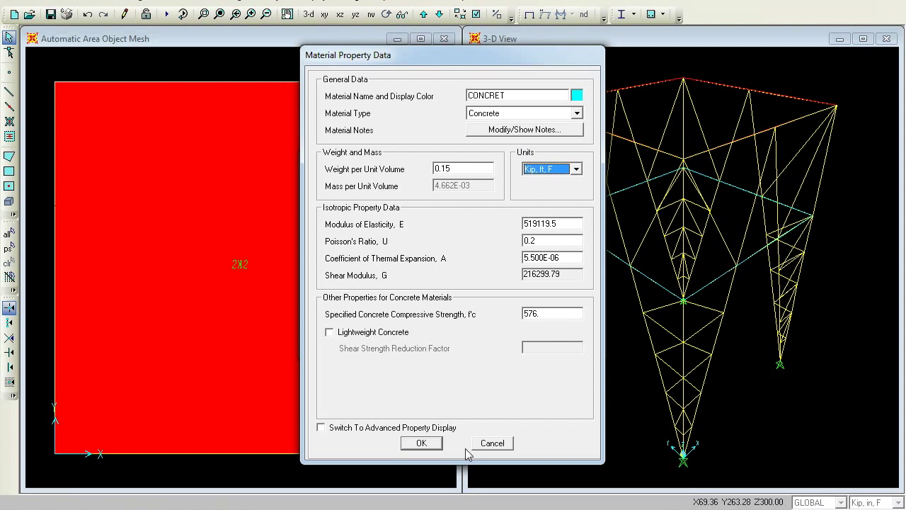
pyautogui.click(423, 443)
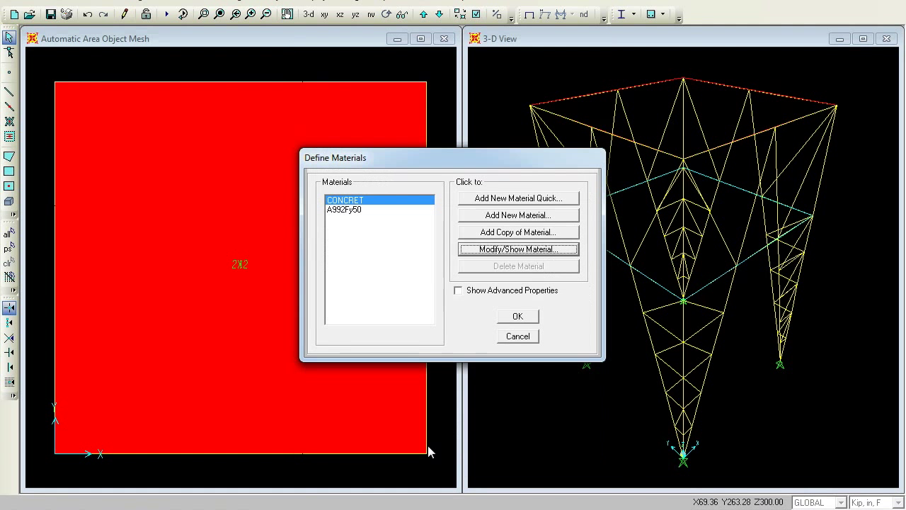
# Step: Open the A992Fy50 material's properties and rename it STEEL
pyautogui.click(343, 211)
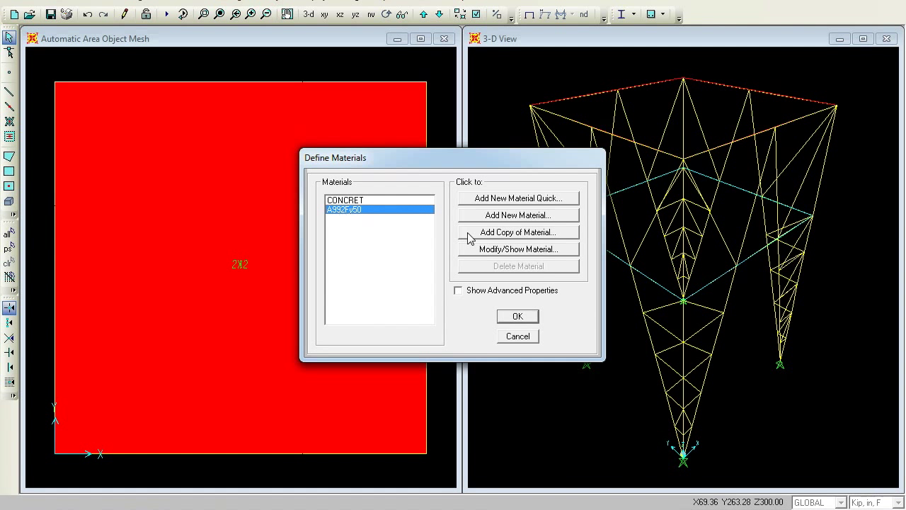
pyautogui.click(530, 251)
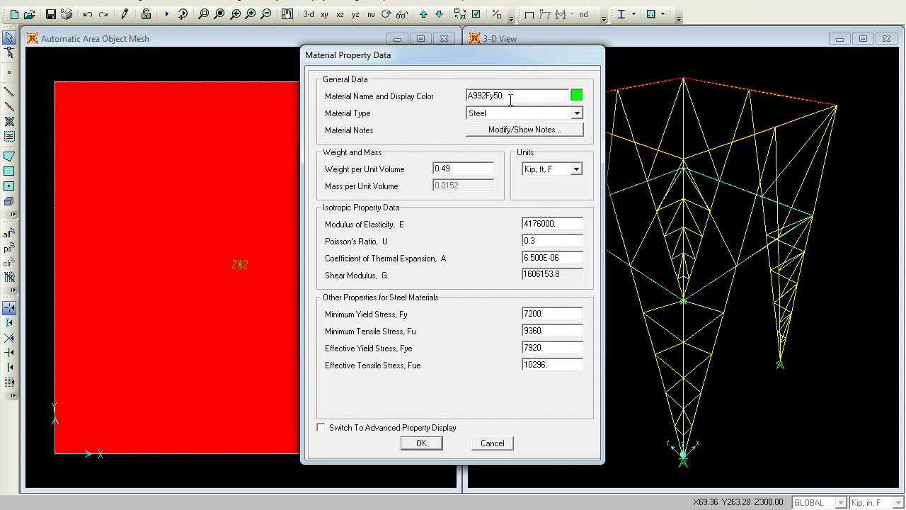
pyautogui.press('BackSpace')
pyautogui.press('BackSpace')
pyautogui.press('BackSpace')
pyautogui.press('BackSpace')
pyautogui.press('BackSpace')
pyautogui.press('BackSpace')
pyautogui.press('BackSpace')
# Step: Switch the STEEL material's units to Kip, in, F, set its minimum yield stress Fy to 36 and accept the materials
pyautogui.doubleClick(563, 223)
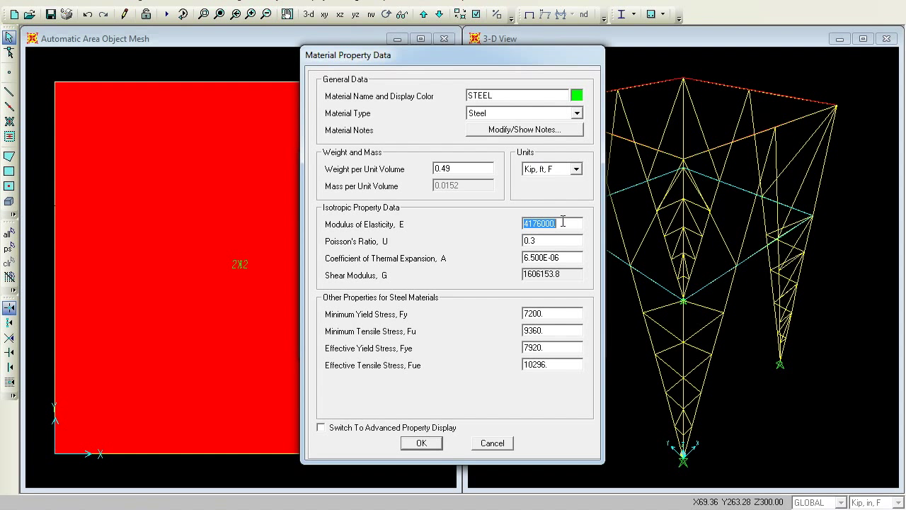
pyautogui.click(577, 170)
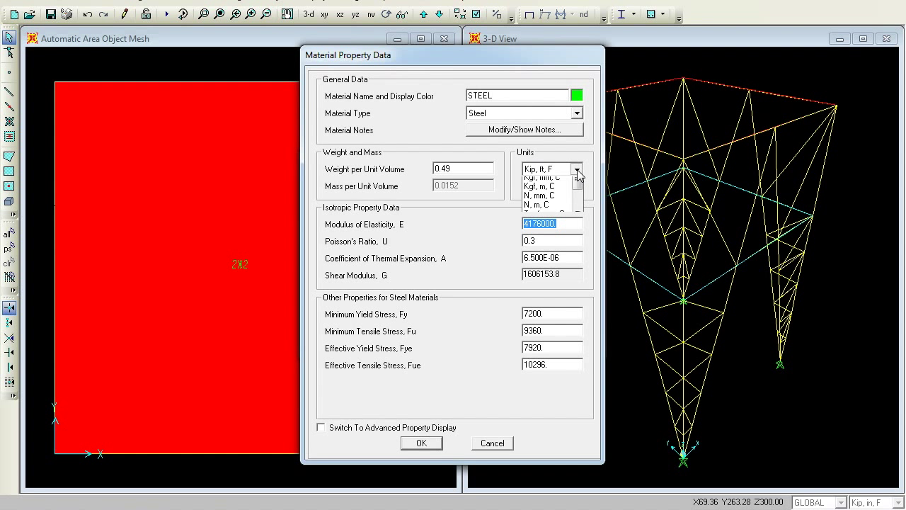
pyautogui.scroll(1, 545, 212)
pyautogui.click(538, 200)
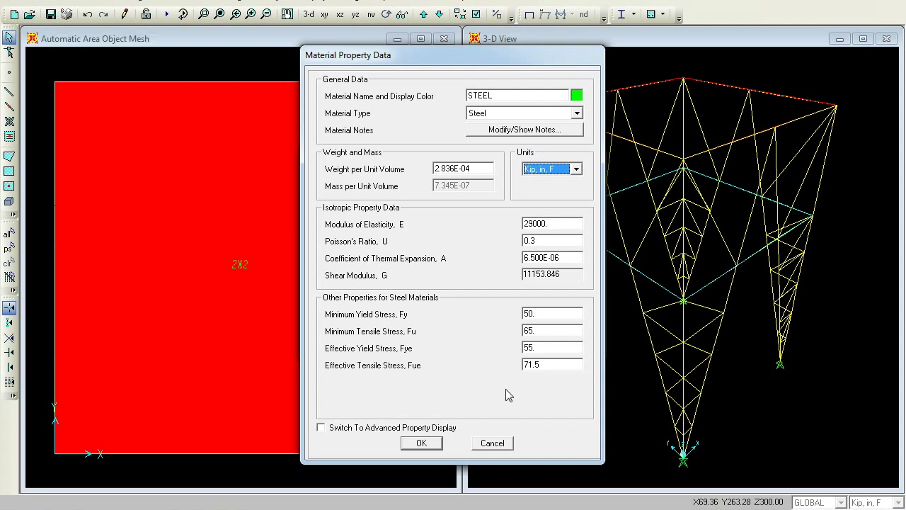
pyautogui.doubleClick(549, 313)
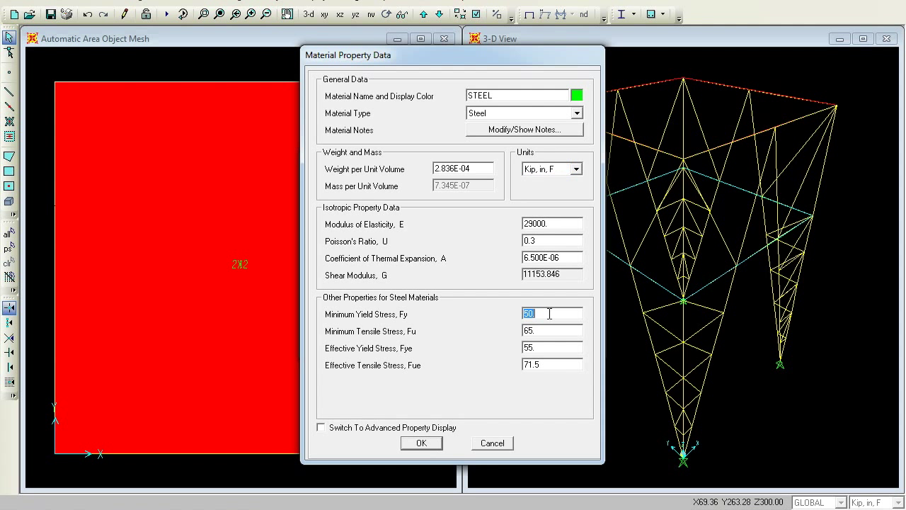
pyautogui.write('36')
pyautogui.click(428, 444)
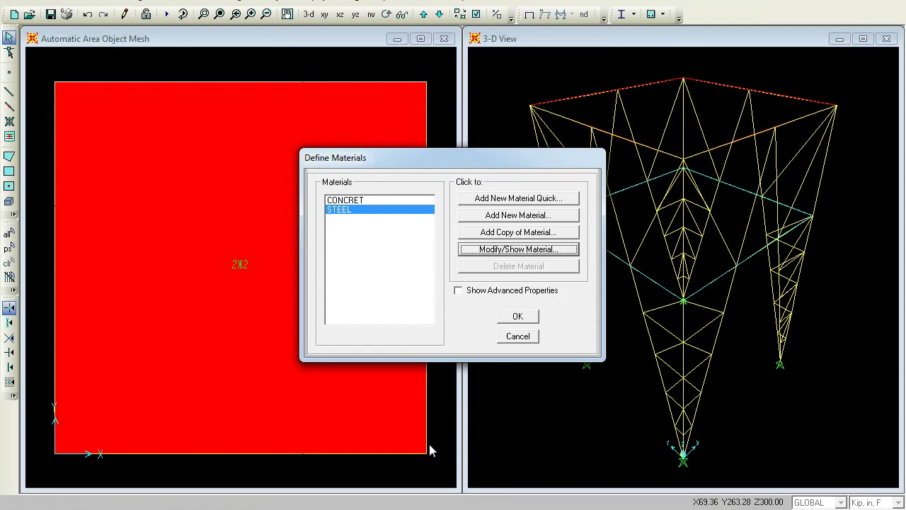
pyautogui.click(514, 317)
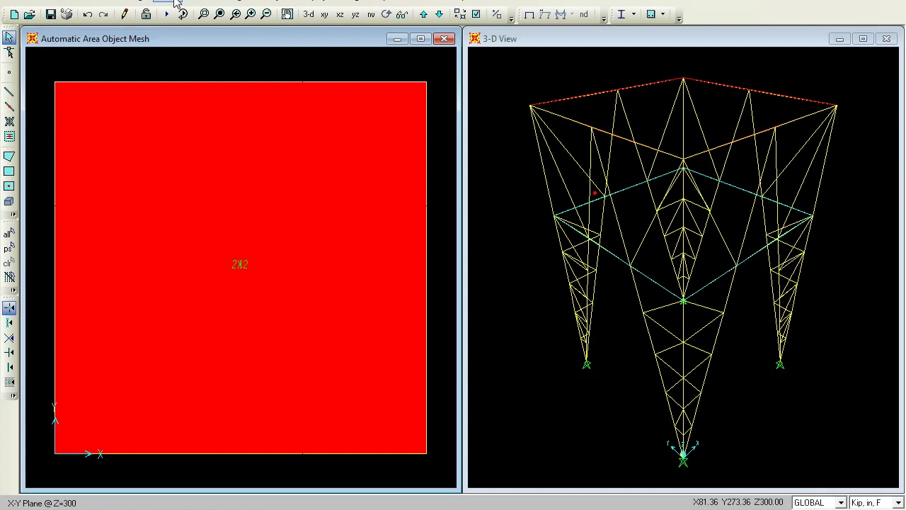
# Step: Start importing steel angle frame sections from the SECTIONS8.PRO property file and bring the L4X4 sizes into view
pyautogui.click(98, 2)
pyautogui.moveTo(120, 32)
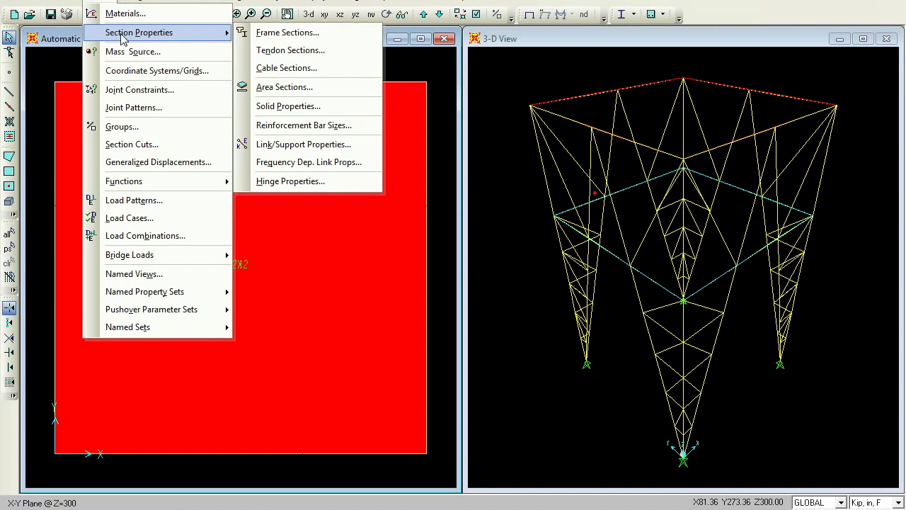
pyautogui.click(290, 33)
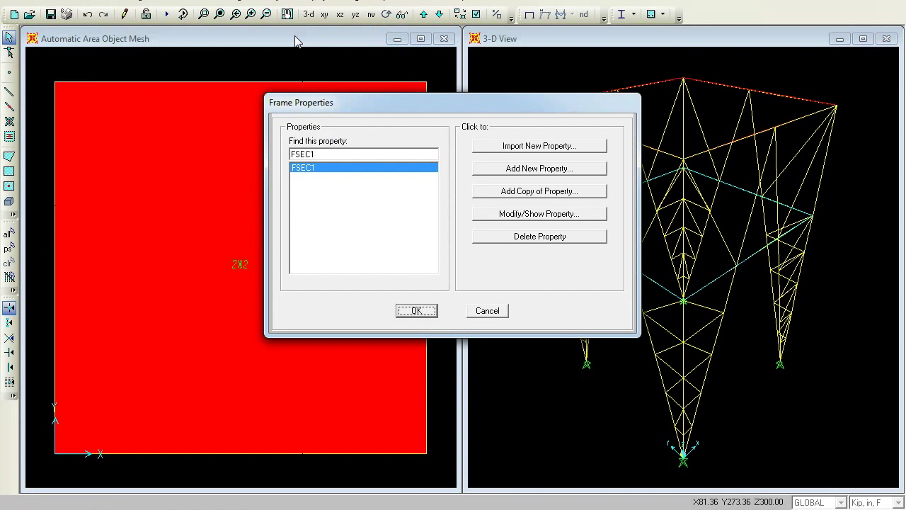
pyautogui.click(550, 146)
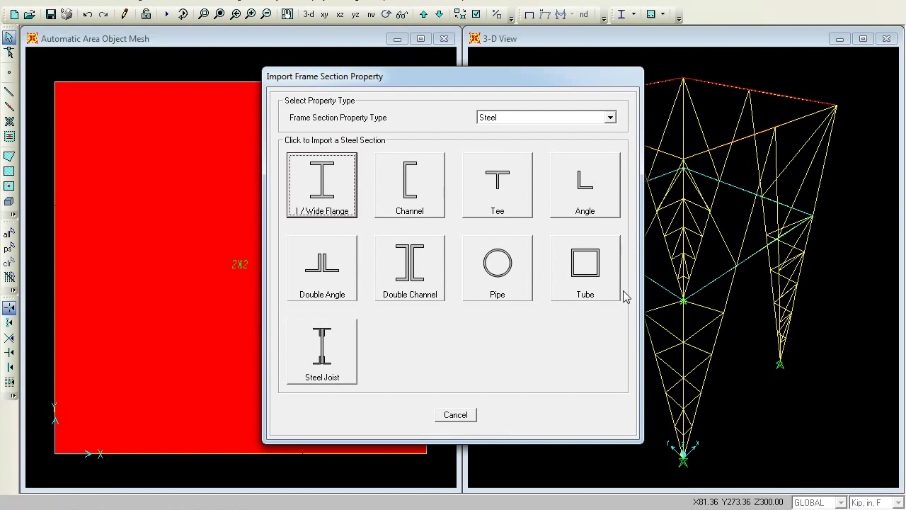
pyautogui.click(592, 200)
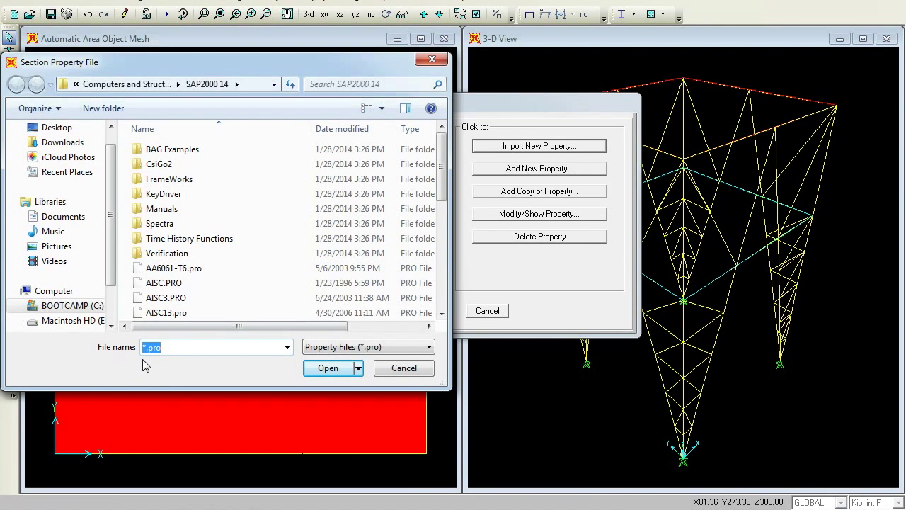
pyautogui.write('SECT')
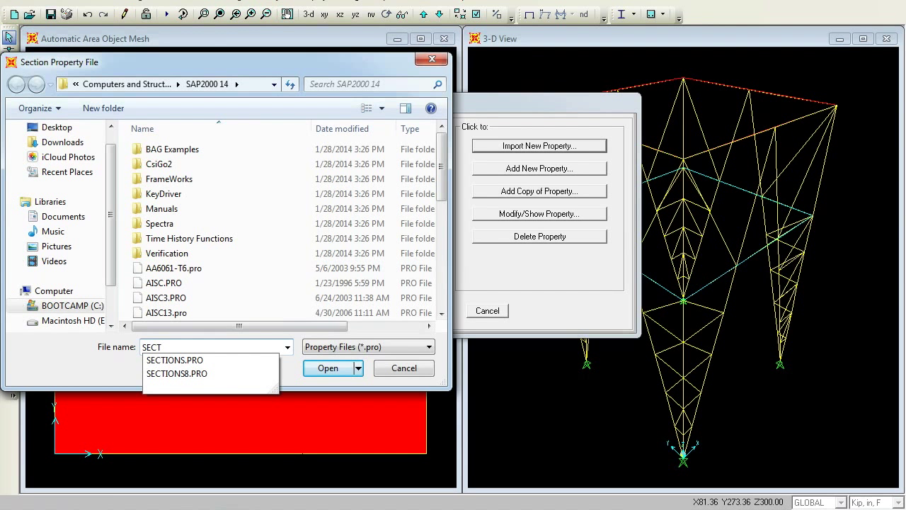
pyautogui.click(183, 373)
pyautogui.click(327, 368)
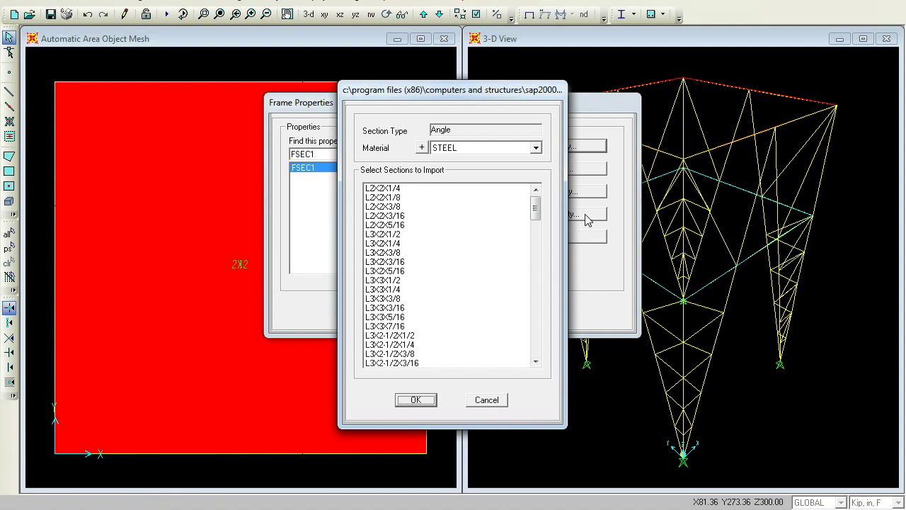
pyautogui.moveTo(537, 213); pyautogui.dragTo(535, 233)
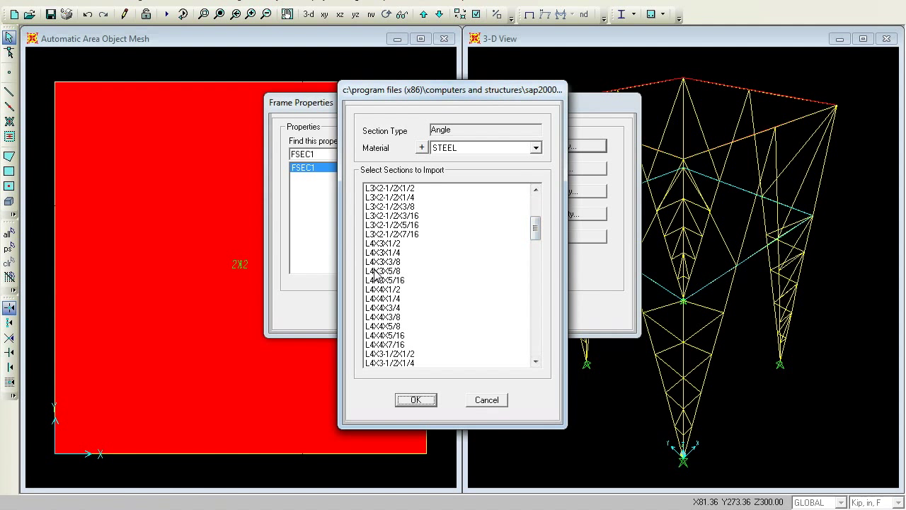
pyautogui.moveTo(540, 238)
pyautogui.mouseDown()
pyautogui.moveTo(538, 256)
pyautogui.moveTo(533, 242)
pyautogui.mouseUp()
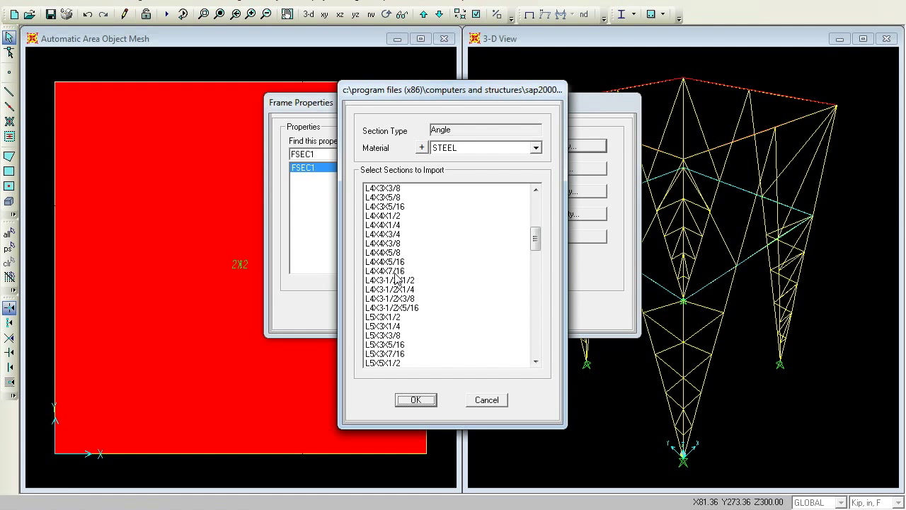
pyautogui.click(390, 215)
pyautogui.keyDown('ctrl'); pyautogui.click(390, 226); pyautogui.keyUp('ctrl')
pyautogui.keyDown('ctrl'); pyautogui.click(389, 234); pyautogui.keyUp('ctrl')
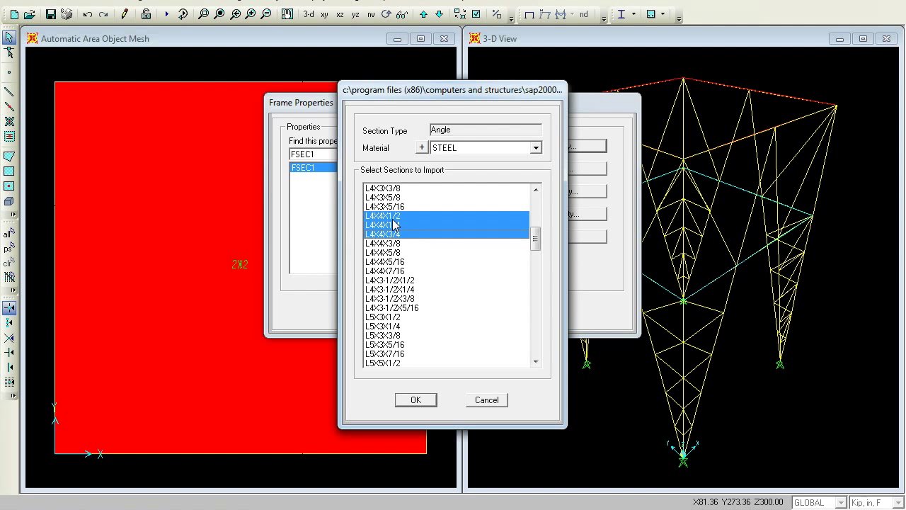
pyautogui.keyDown('shift'); pyautogui.click(395, 271); pyautogui.keyUp('shift')
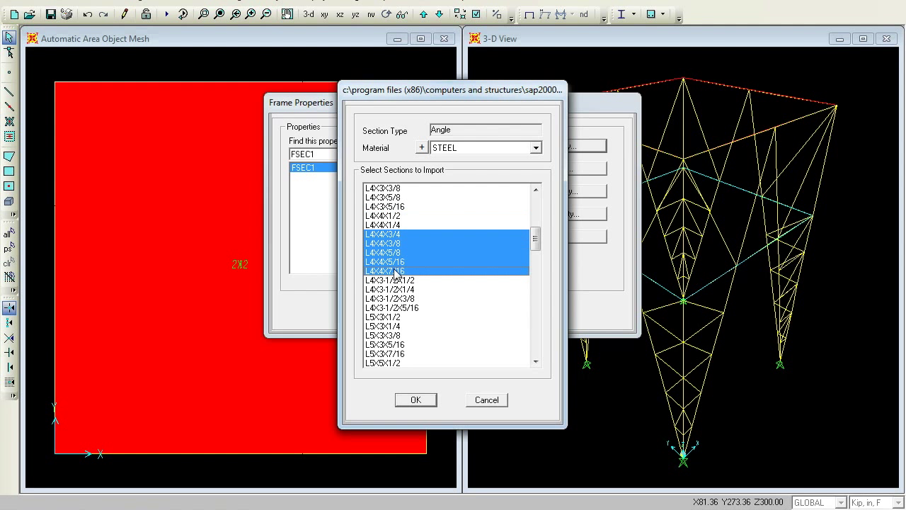
pyautogui.keyDown('shift'); pyautogui.click(395, 218); pyautogui.keyUp('shift')
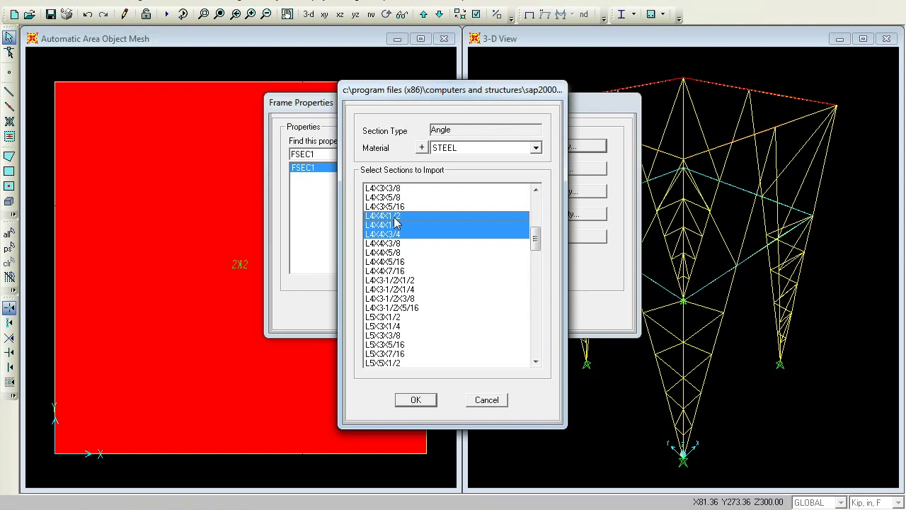
pyautogui.click(481, 290)
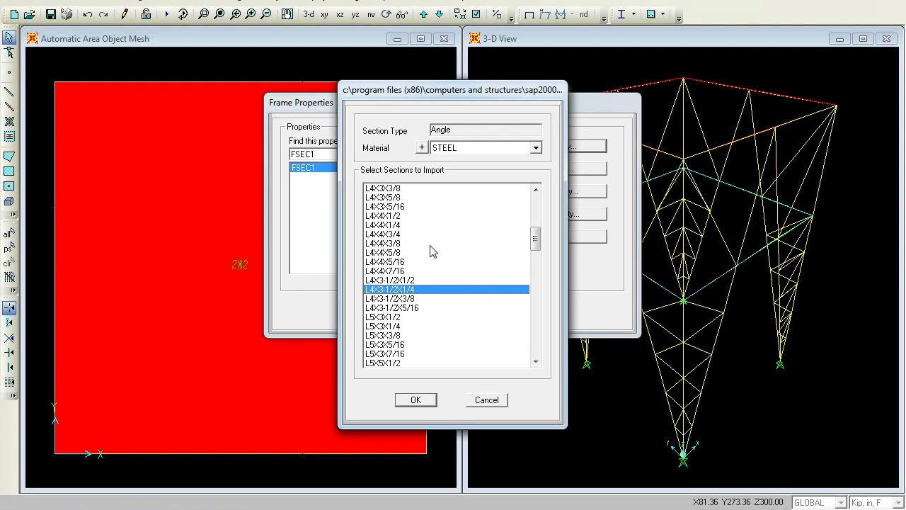
# Step: Import the angle sections L4X4X1/2 through L4X4X7/16 with the STEEL material and accept their section data
pyautogui.click(391, 216)
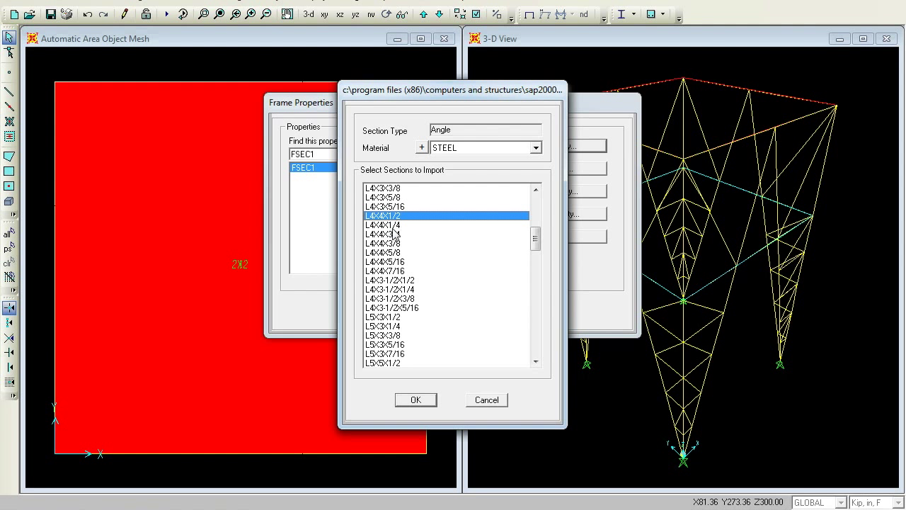
pyautogui.keyDown('shift'); pyautogui.click(402, 271); pyautogui.keyUp('shift')
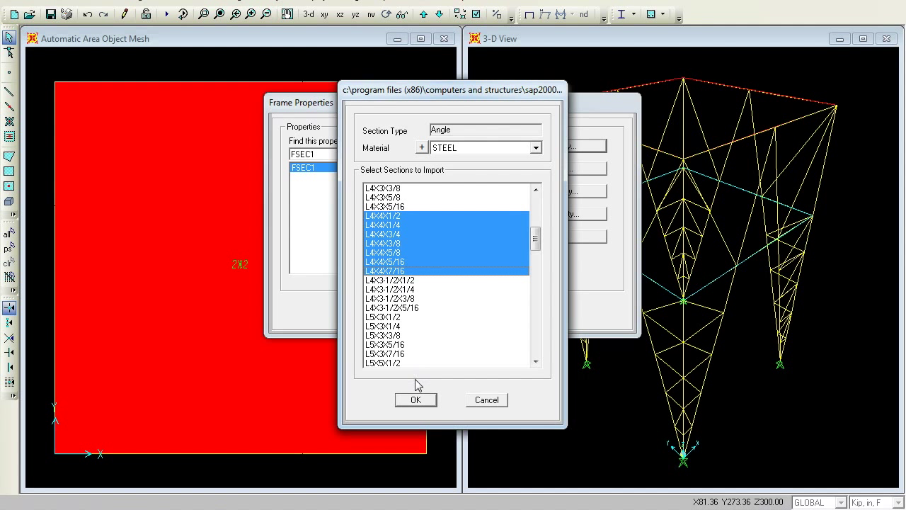
pyautogui.click(422, 405)
pyautogui.click(417, 400)
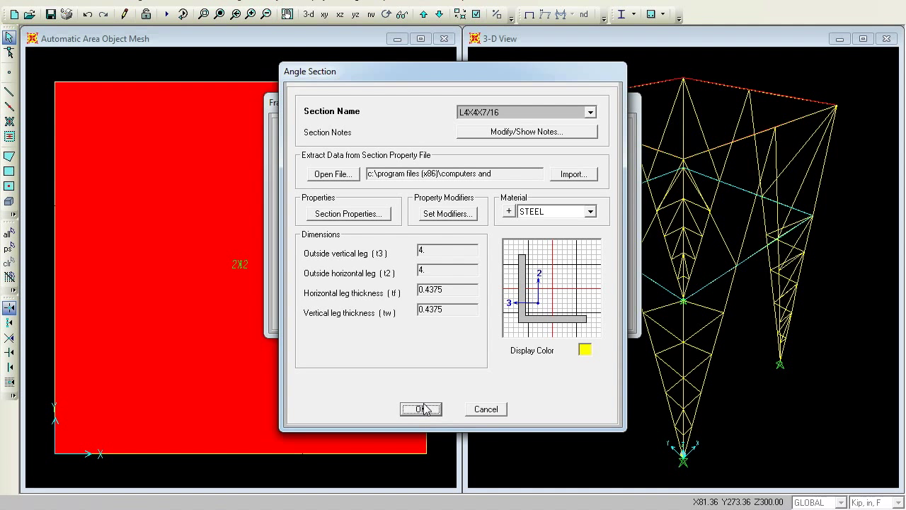
pyautogui.click(423, 409)
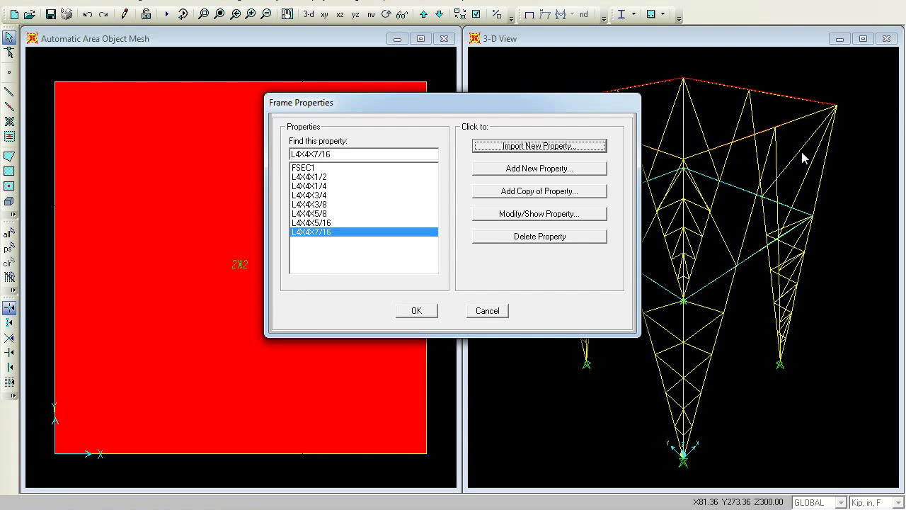
# Step: Add a steel auto select section AUTO1 containing all the L4X4 angles, without FSEC1, and accept the frame properties
pyautogui.click(555, 177)
pyautogui.click(331, 365)
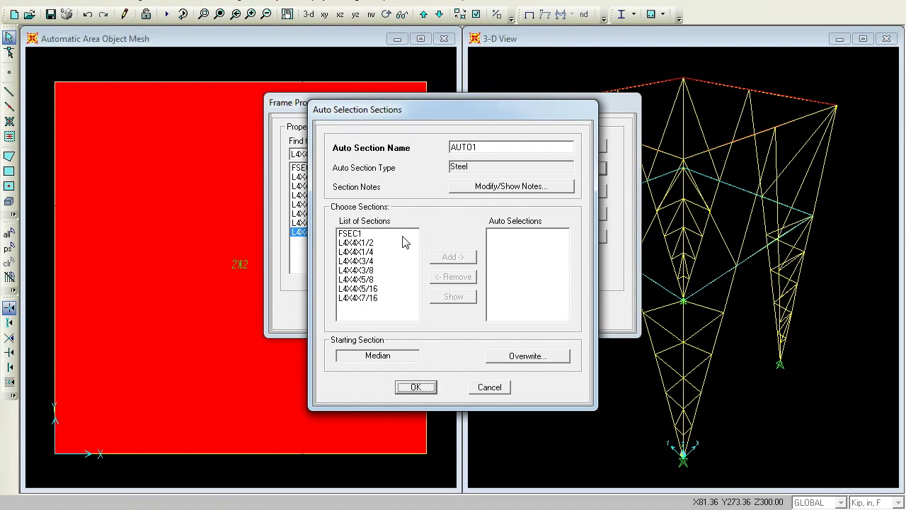
pyautogui.click(363, 243)
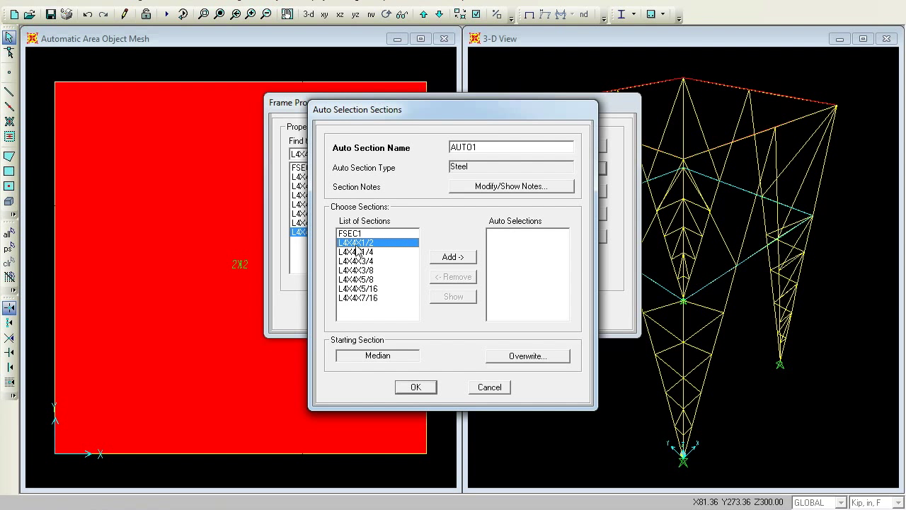
pyautogui.keyDown('shift'); pyautogui.click(376, 298); pyautogui.keyUp('shift')
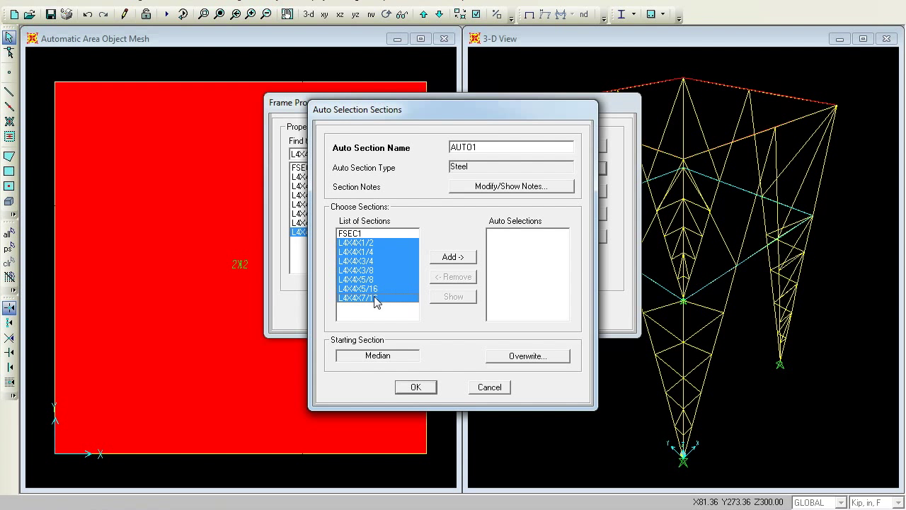
pyautogui.click(451, 257)
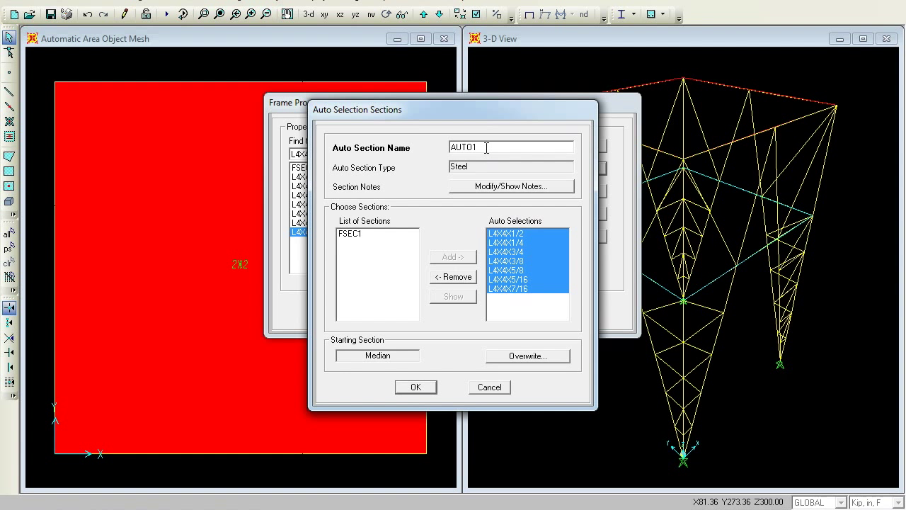
pyautogui.click(415, 388)
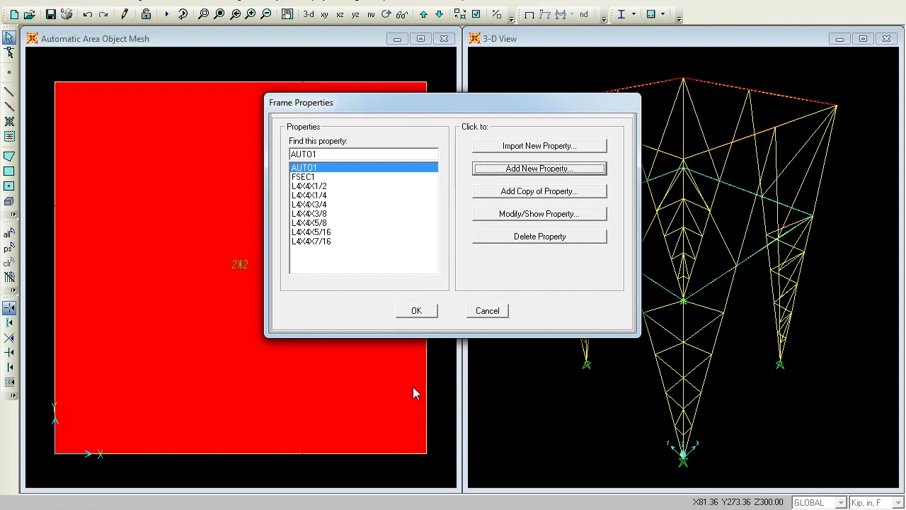
pyautogui.click(416, 312)
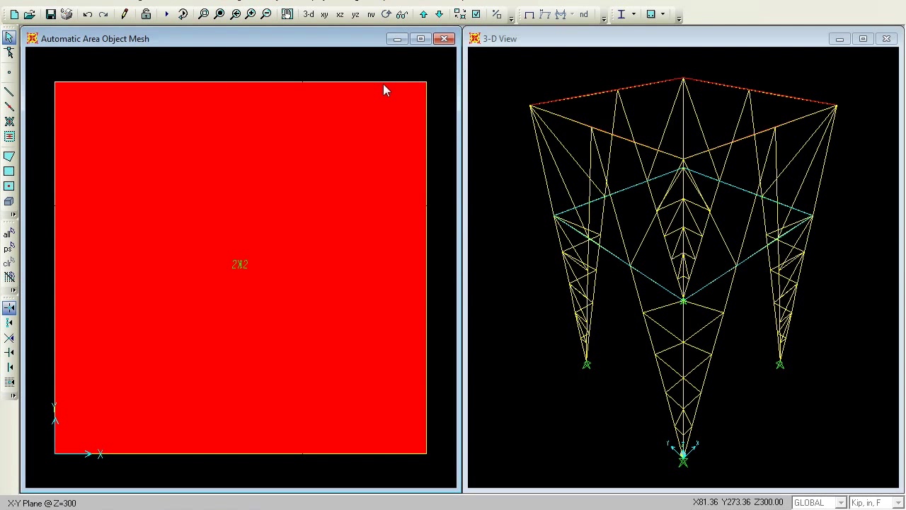
# Step: Select the whole model and assign a DEAD uniform shell load of 0.05 in the gravity direction, in Kip, in, F units
pyautogui.click(341, 14)
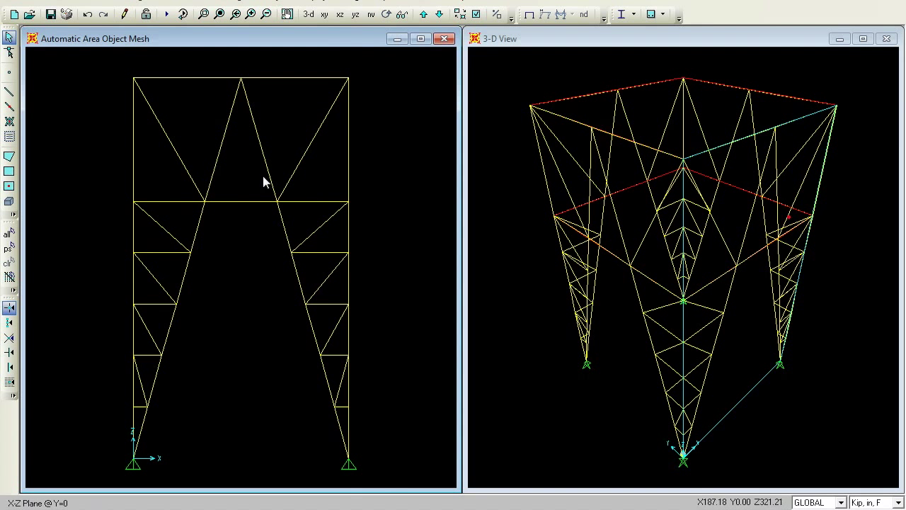
pyautogui.click(10, 235)
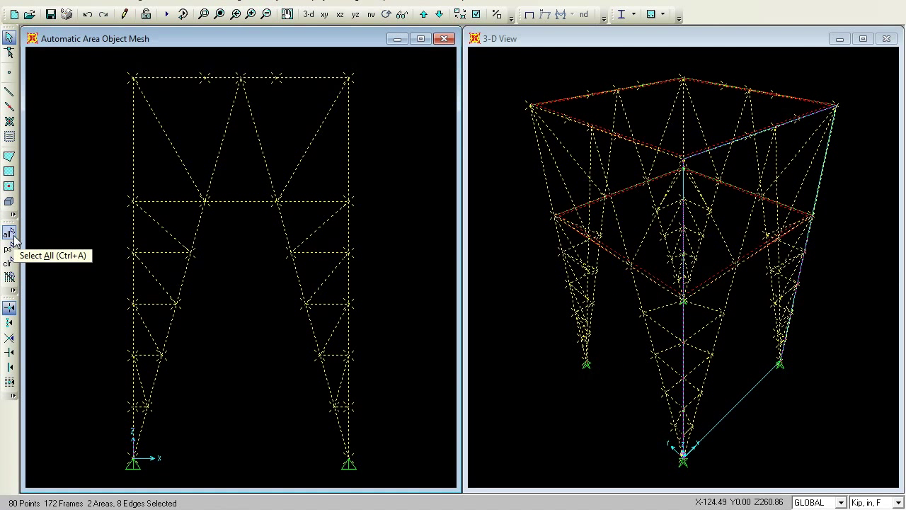
pyautogui.click(244, 2)
pyautogui.moveTo(247, 90)
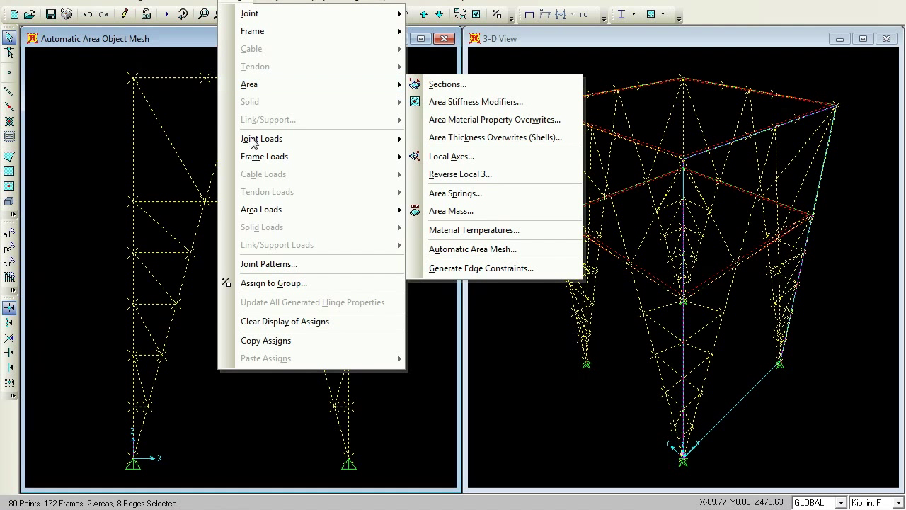
pyautogui.moveTo(265, 211)
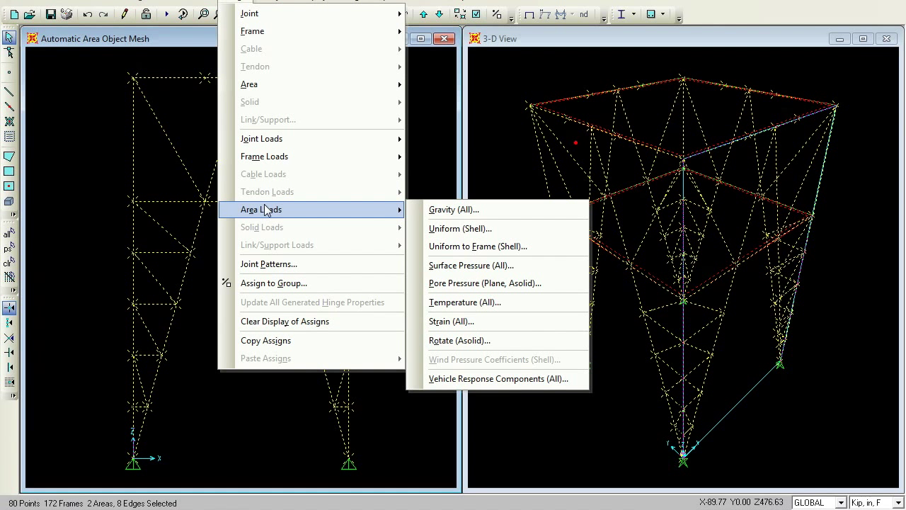
pyautogui.click(437, 228)
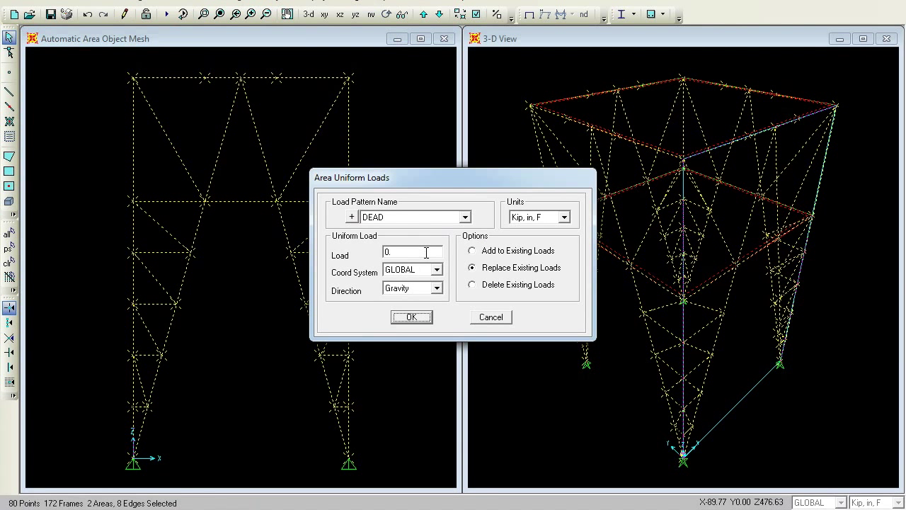
pyautogui.doubleClick(426, 253)
pyautogui.write('0')
pyautogui.click(409, 319)
pyautogui.click(412, 317)
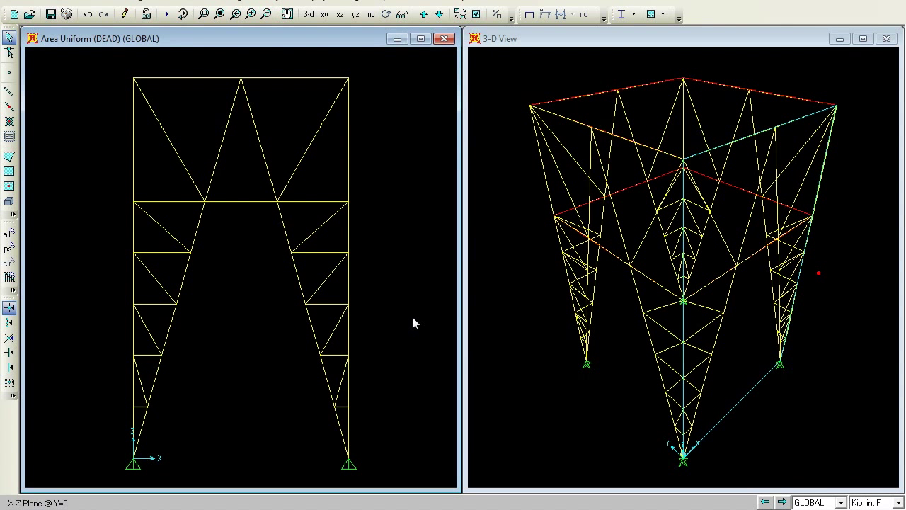
# Step: Select the whole model again, assign a uniform shell load in the gravity direction for the LIVE pattern, and activate the 3-D view
pyautogui.click(8, 234)
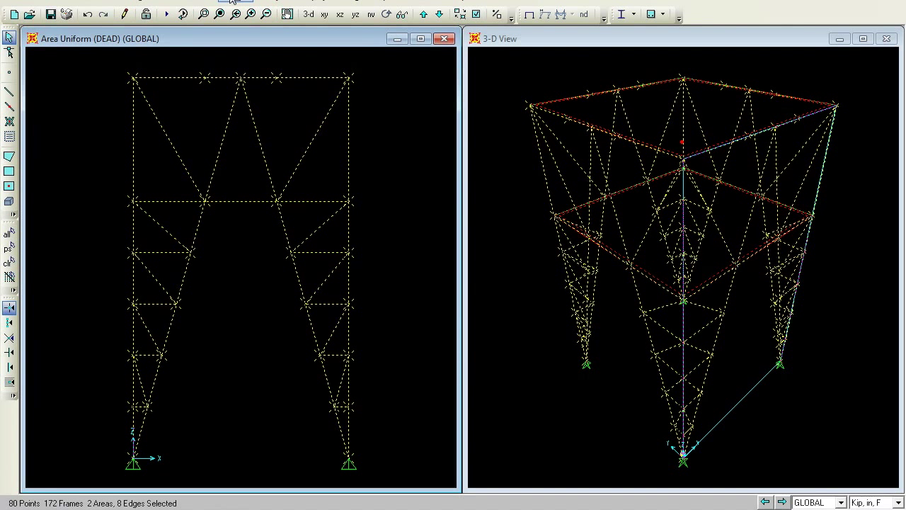
pyautogui.click(235, 2)
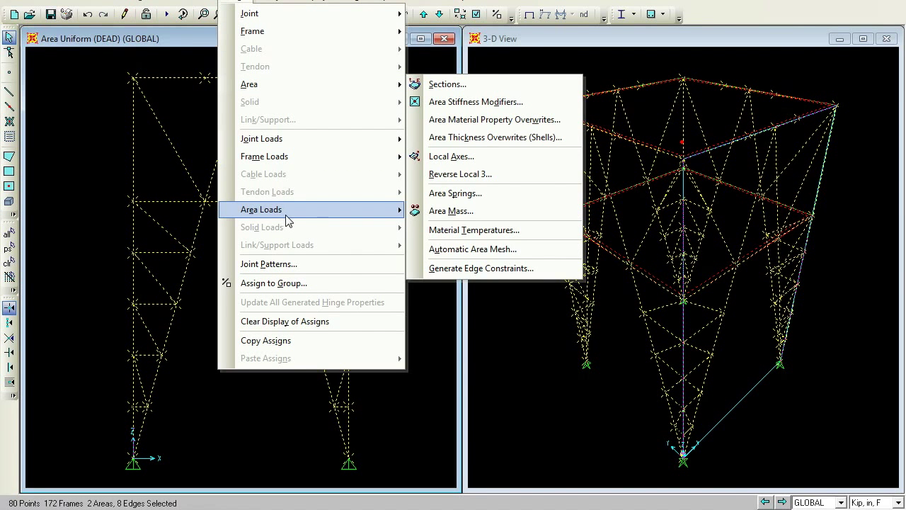
pyautogui.moveTo(290, 216)
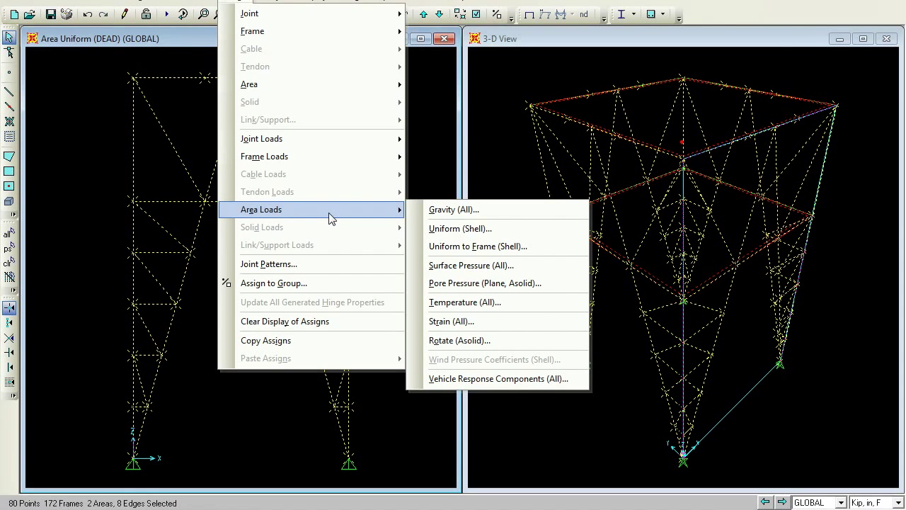
pyautogui.click(439, 230)
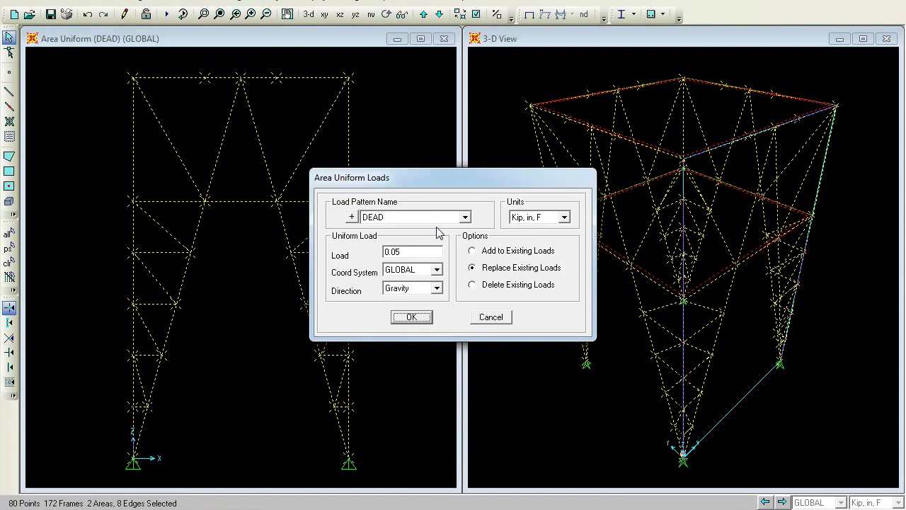
pyautogui.click(466, 218)
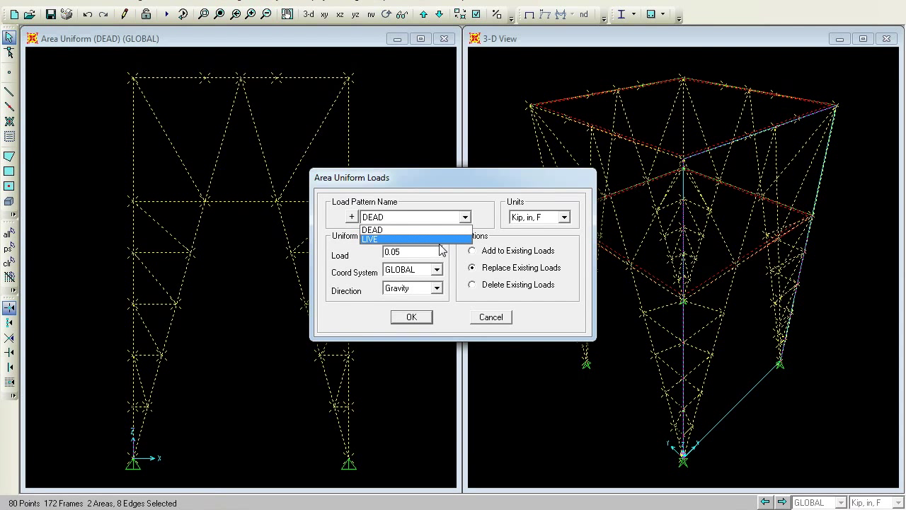
pyautogui.click(411, 239)
pyautogui.press('Tab')
pyautogui.write('0')
pyautogui.click(408, 320)
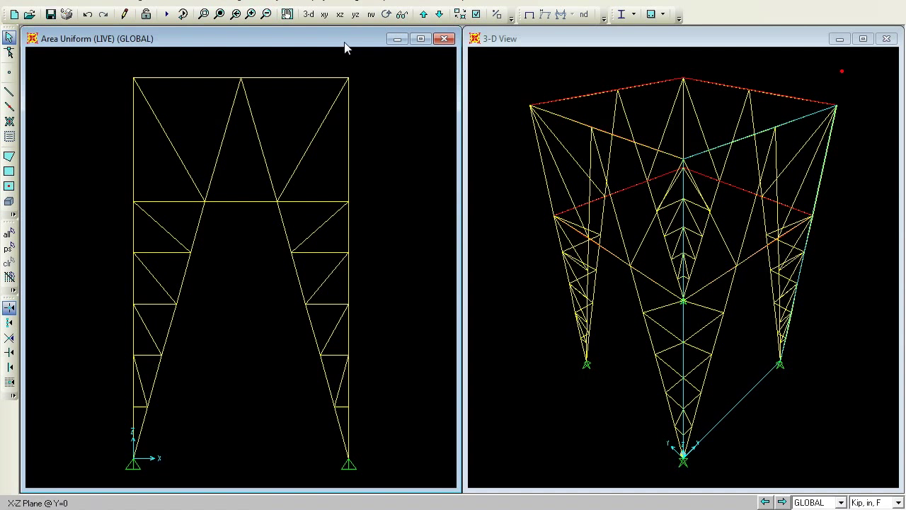
pyautogui.hotkey('ctrl', 'Tab')
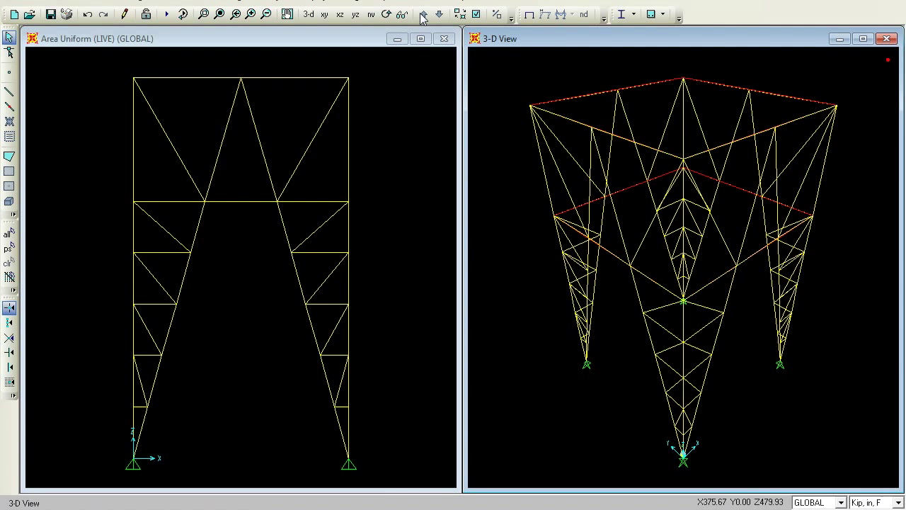
# Step: Show the area loads in the 3-D view beside the X-Y plane at Z=444, and switch the units to Kip, ft, F
pyautogui.click(360, 48)
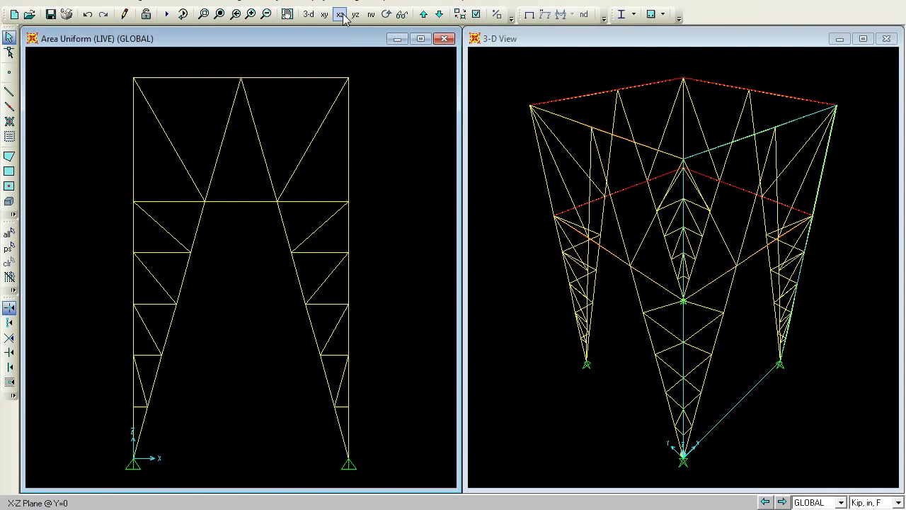
pyautogui.click(308, 14)
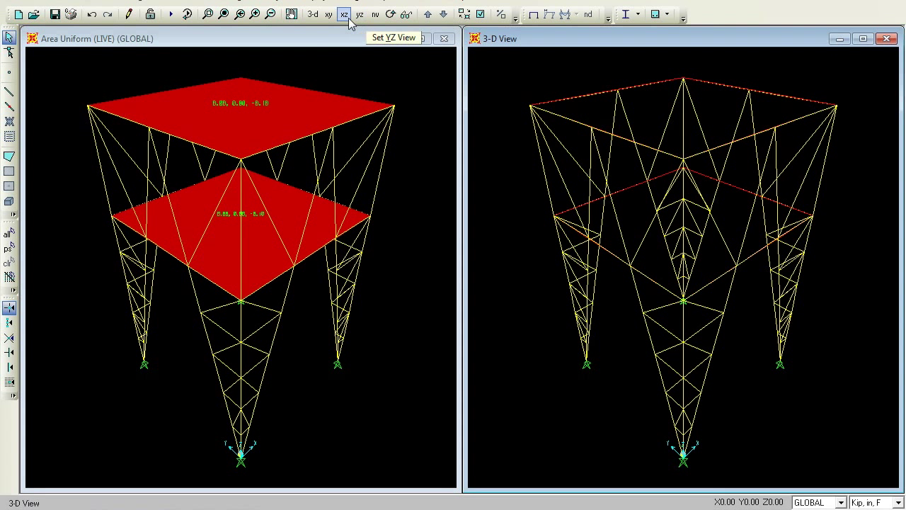
pyautogui.click(327, 15)
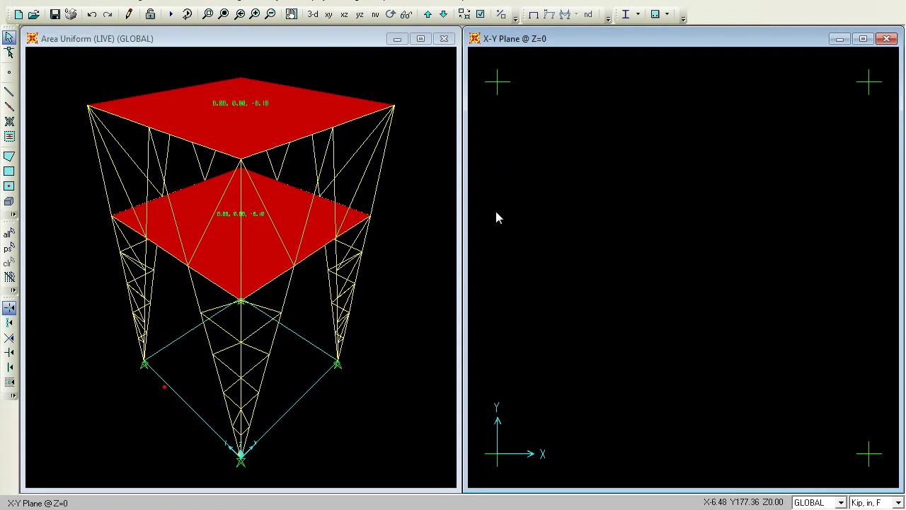
pyautogui.click(428, 16)
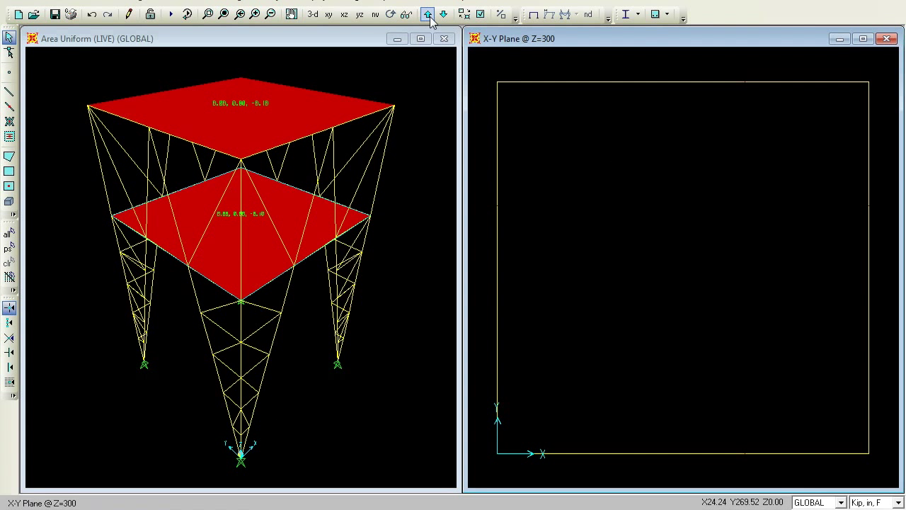
pyautogui.click(429, 15)
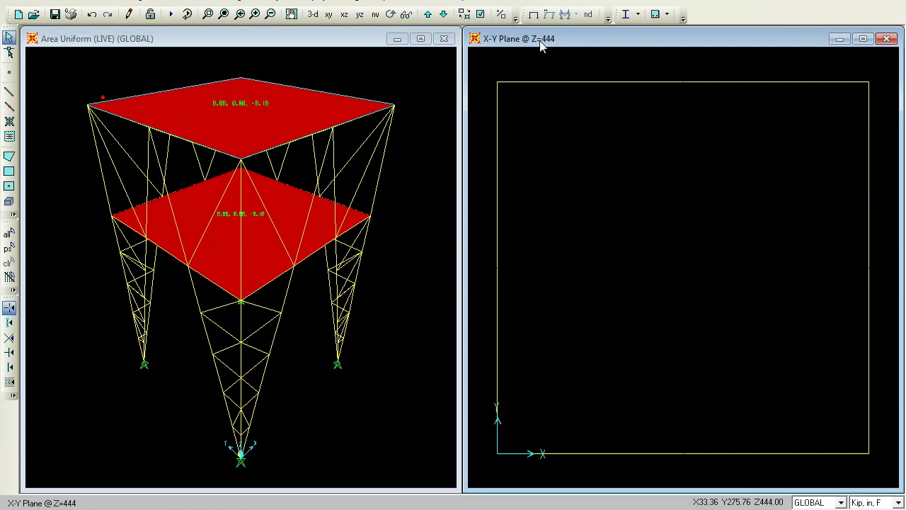
pyautogui.click(878, 502)
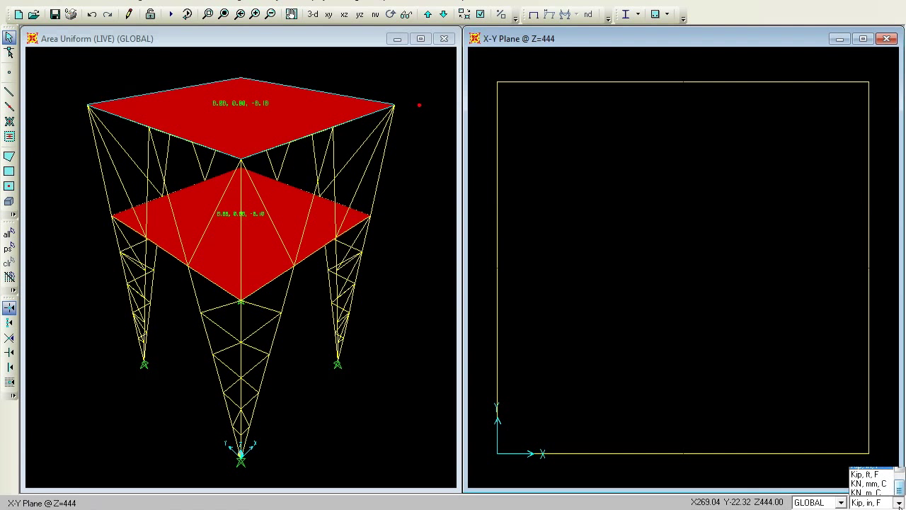
pyautogui.click(881, 442)
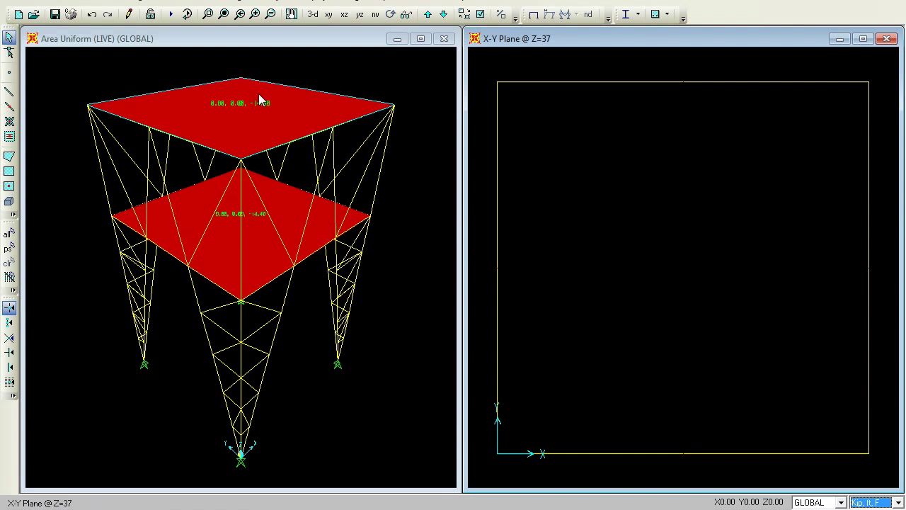
# Step: Select everything on the top slab level, assign a new Z-axis diaphragm constraint DIAPH1 in GLOBAL coordinates, and restore the plain undeformed display
pyautogui.click(699, 212)
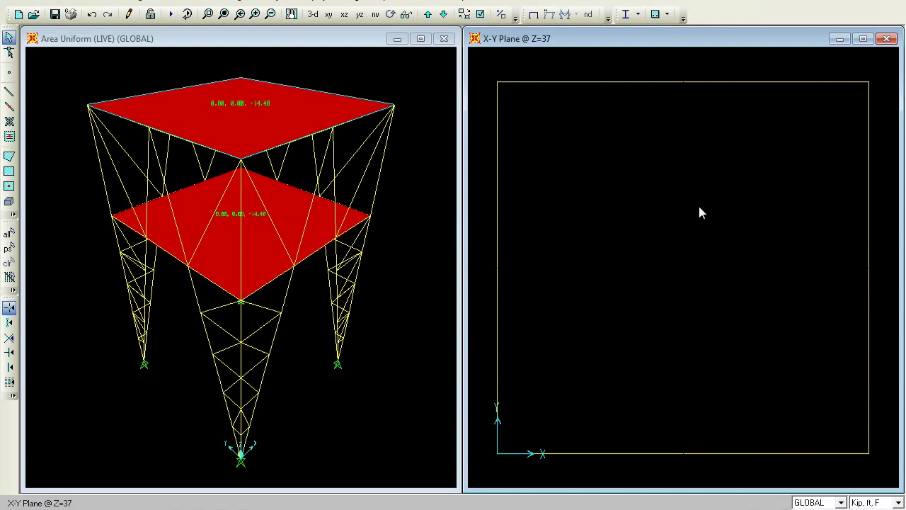
pyautogui.moveTo(872, 476); pyautogui.dragTo(882, 481)
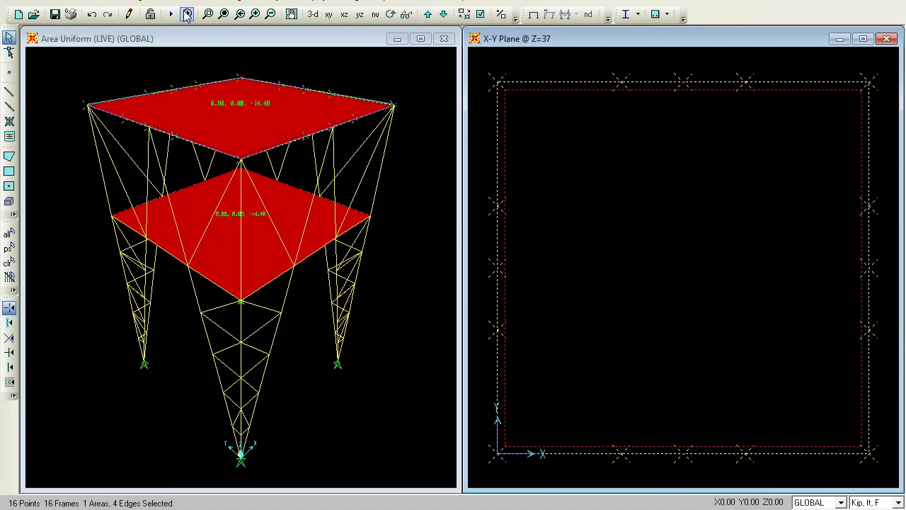
pyautogui.click(234, 3)
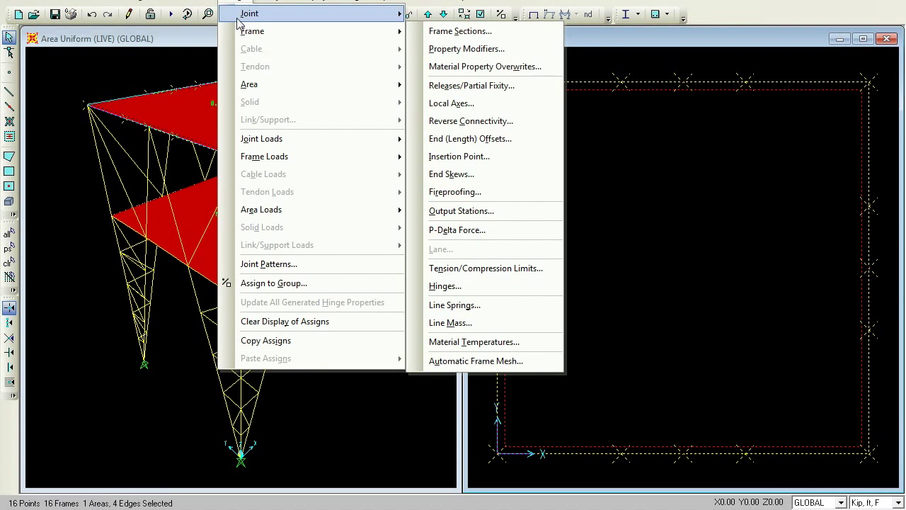
pyautogui.moveTo(239, 21)
pyautogui.click(443, 32)
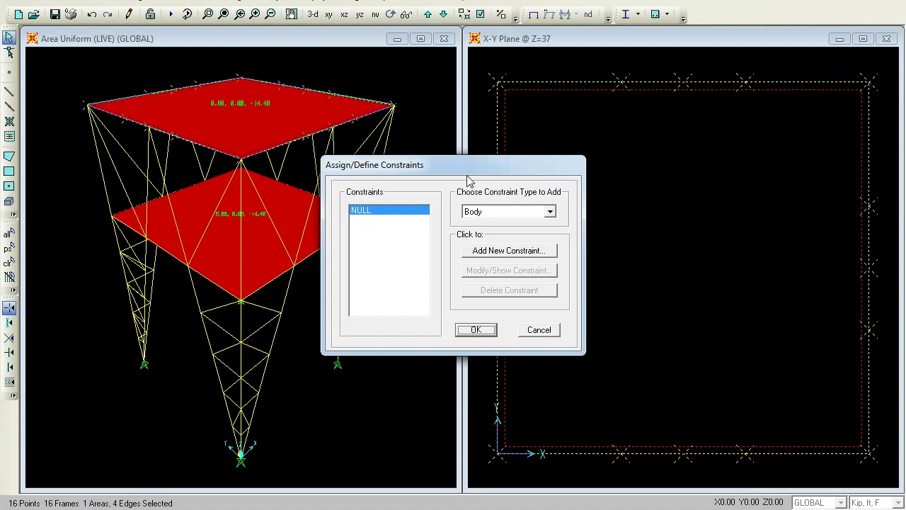
pyautogui.click(550, 213)
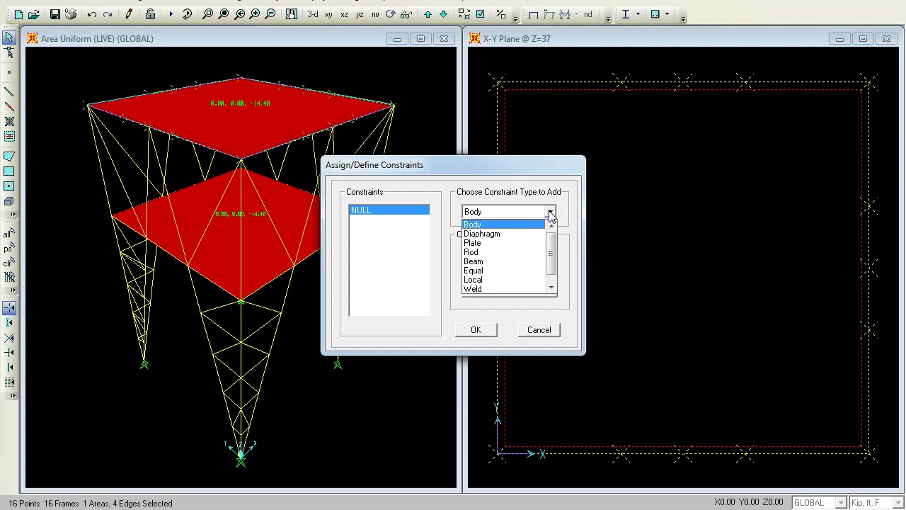
pyautogui.click(536, 235)
pyautogui.click(522, 253)
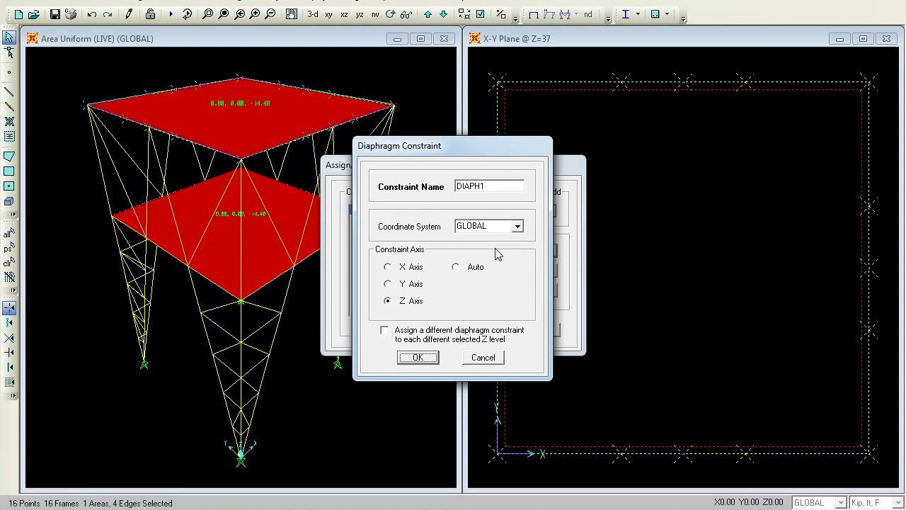
pyautogui.click(518, 227)
pyautogui.click(522, 237)
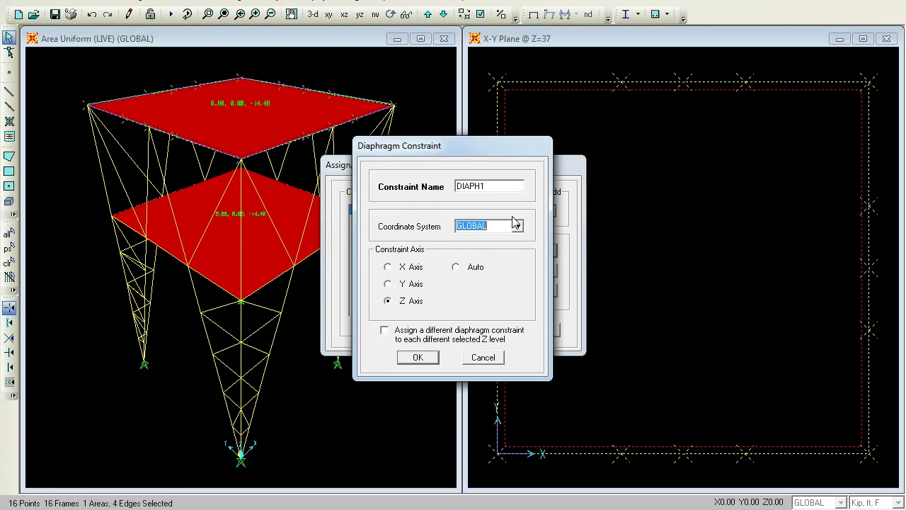
pyautogui.click(429, 358)
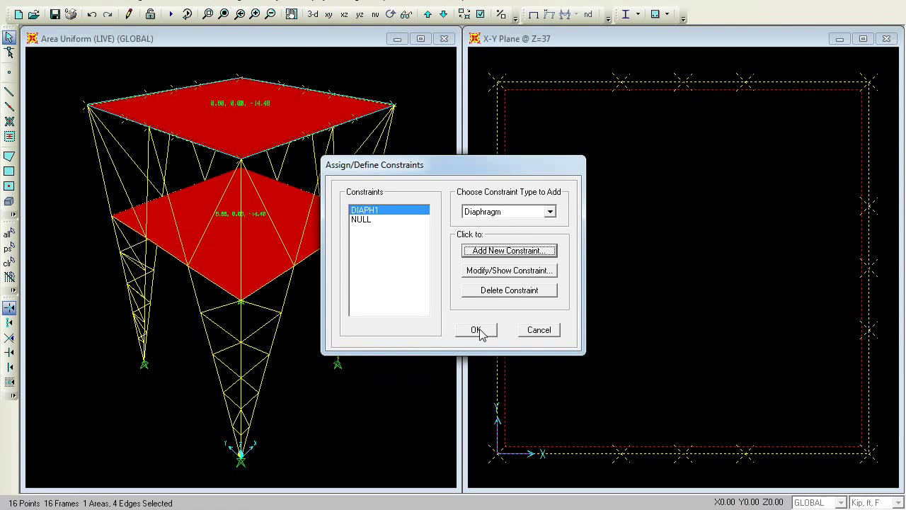
pyautogui.click(476, 331)
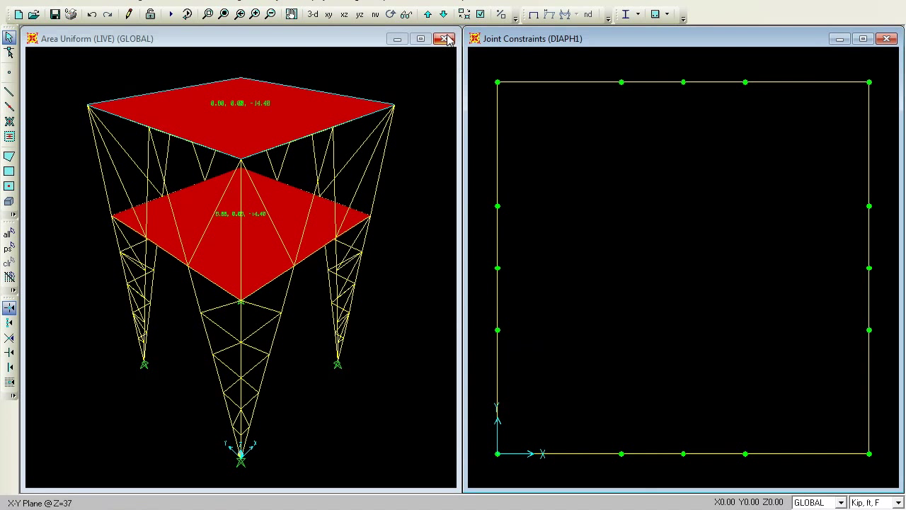
pyautogui.click(535, 16)
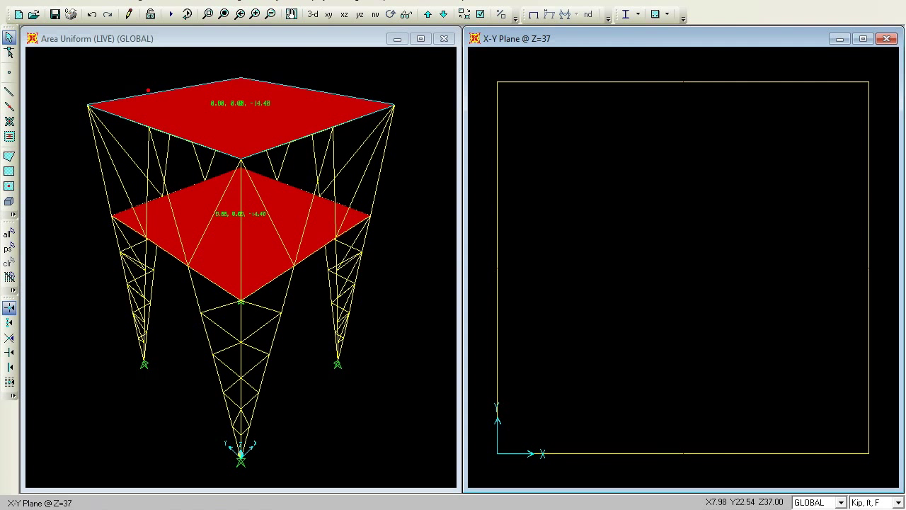
# Step: Select everything on the Z=25 level, assign a new Z-axis diaphragm constraint named SECON, and restore the plain undeformed display
pyautogui.click(444, 15)
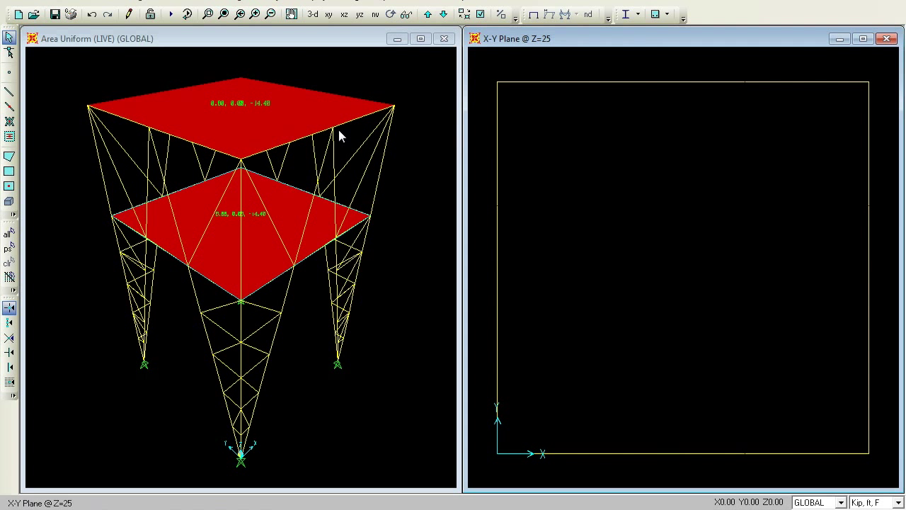
pyautogui.moveTo(875, 452); pyautogui.dragTo(885, 478)
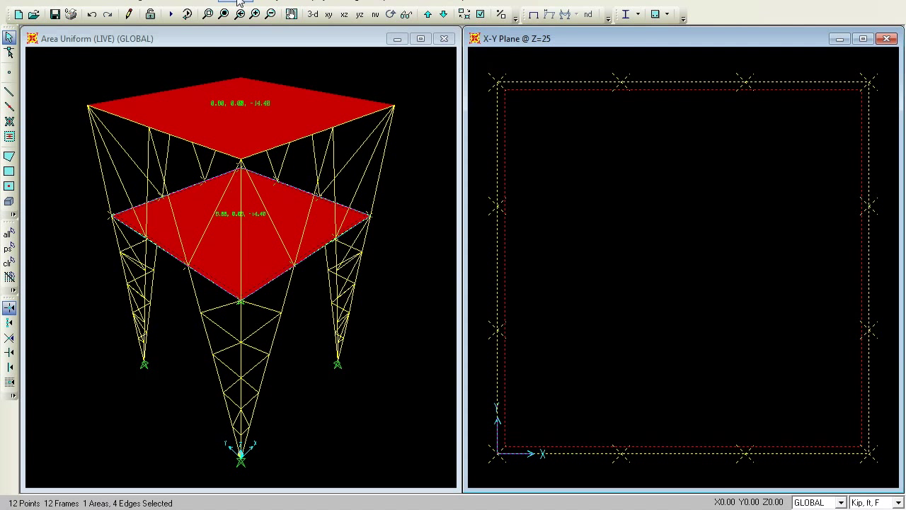
pyautogui.click(238, 3)
pyautogui.moveTo(254, 18)
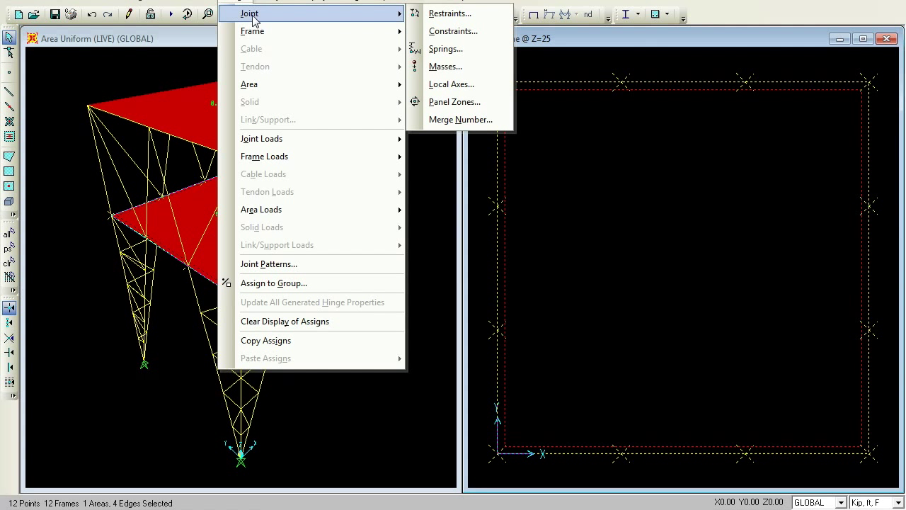
pyautogui.click(462, 31)
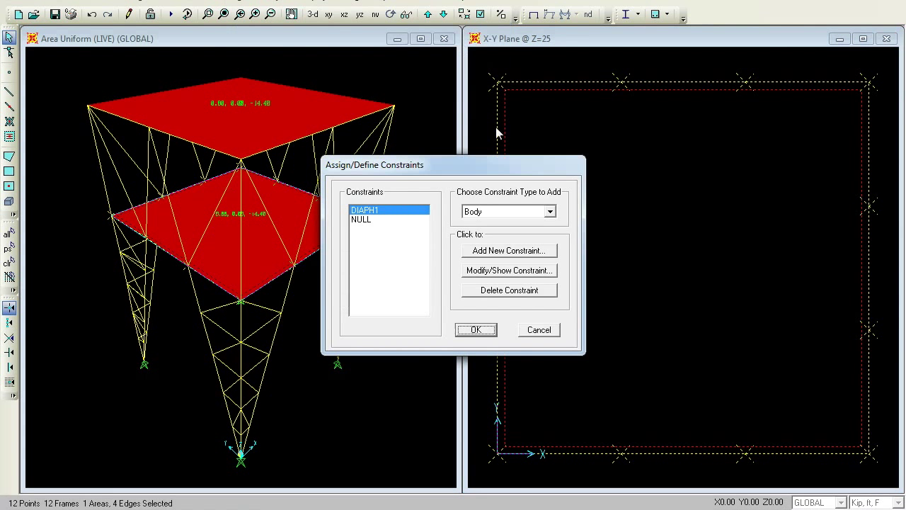
pyautogui.click(550, 212)
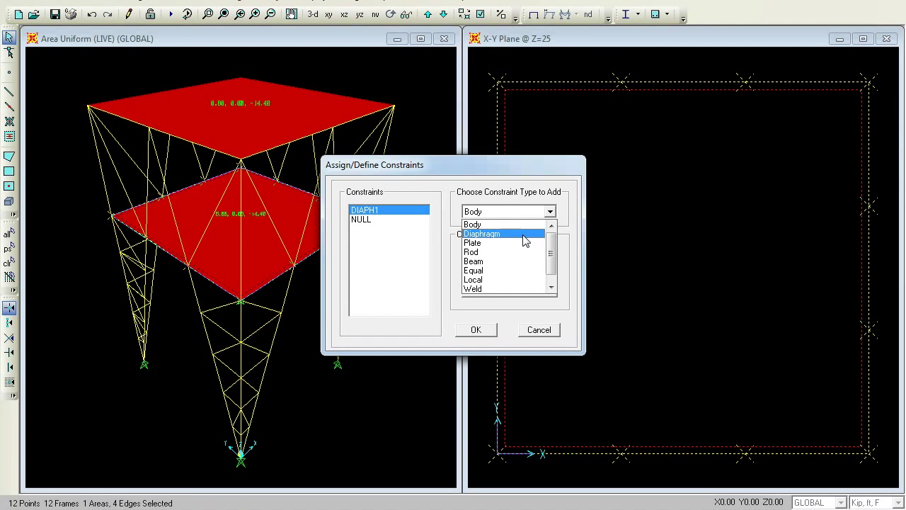
pyautogui.click(524, 241)
pyautogui.click(520, 251)
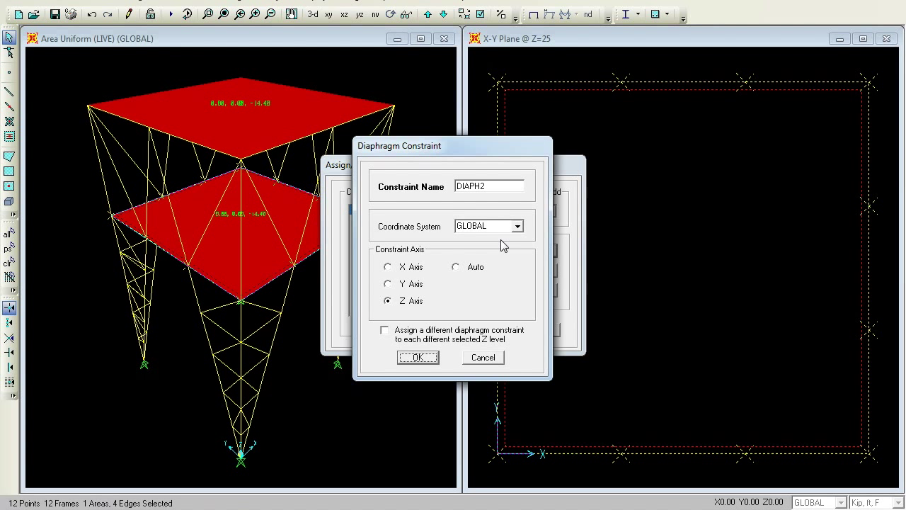
pyautogui.doubleClick(487, 187)
pyautogui.write('SECON')
pyautogui.click(422, 358)
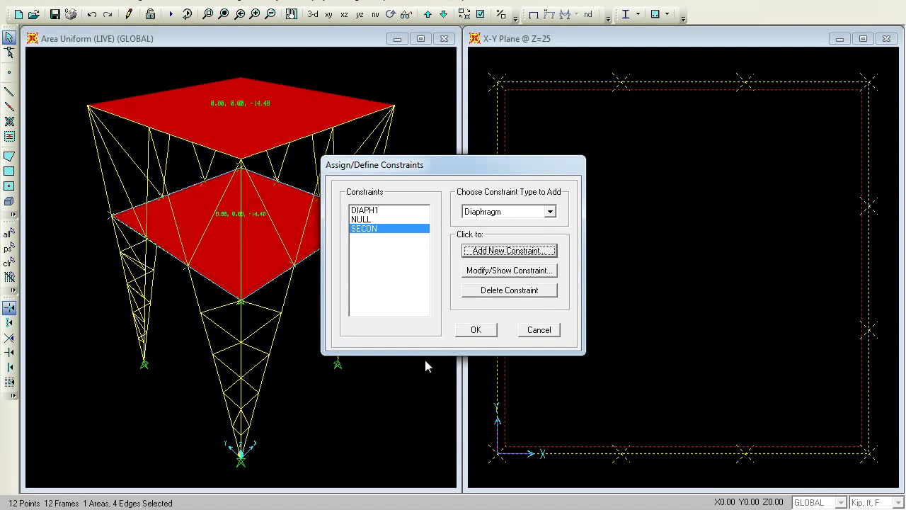
pyautogui.click(476, 330)
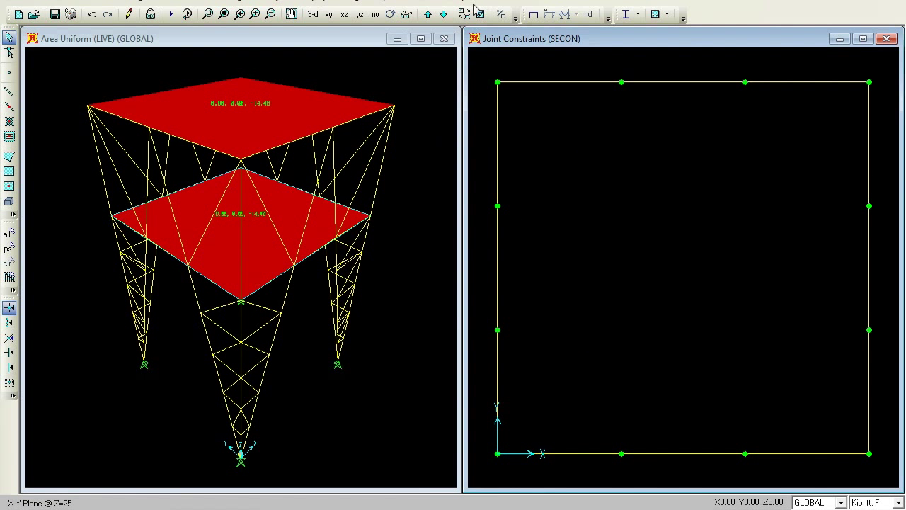
pyautogui.click(533, 15)
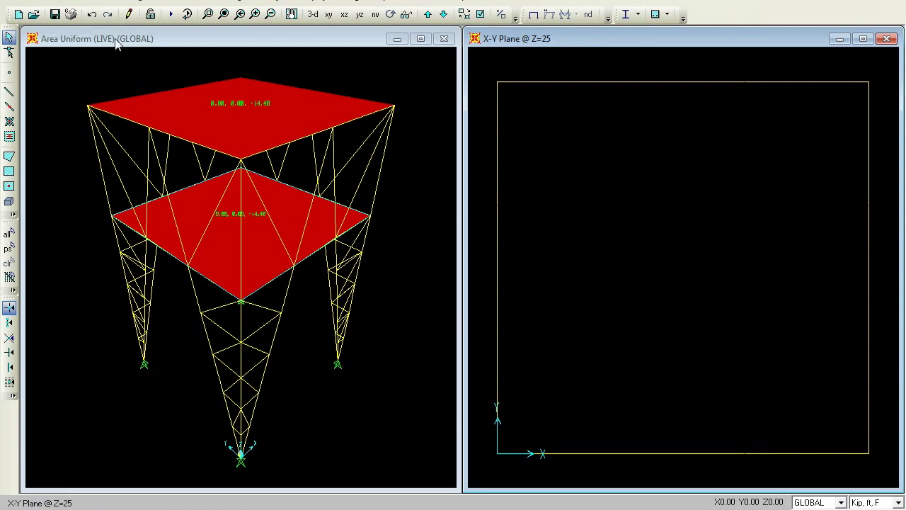
# Step: Set the maximum number of modes of the MODAL load case to 3
pyautogui.click(94, 4)
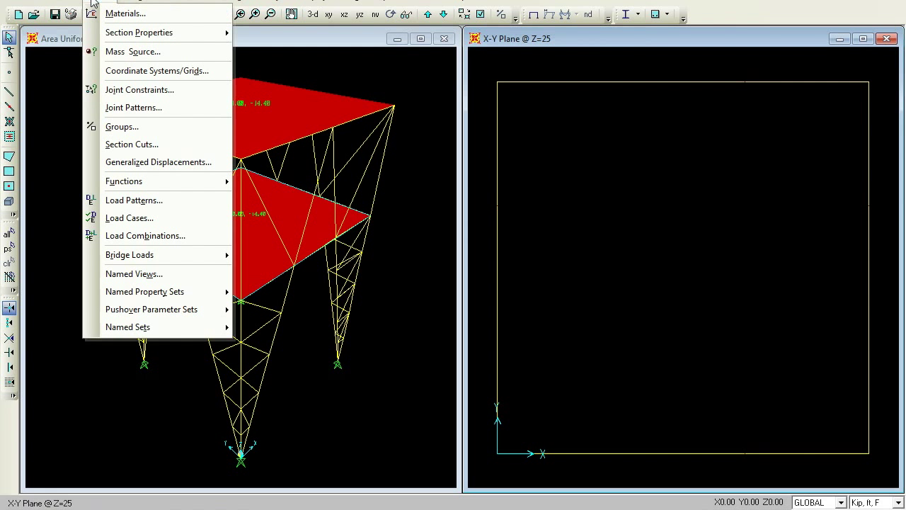
pyautogui.click(144, 221)
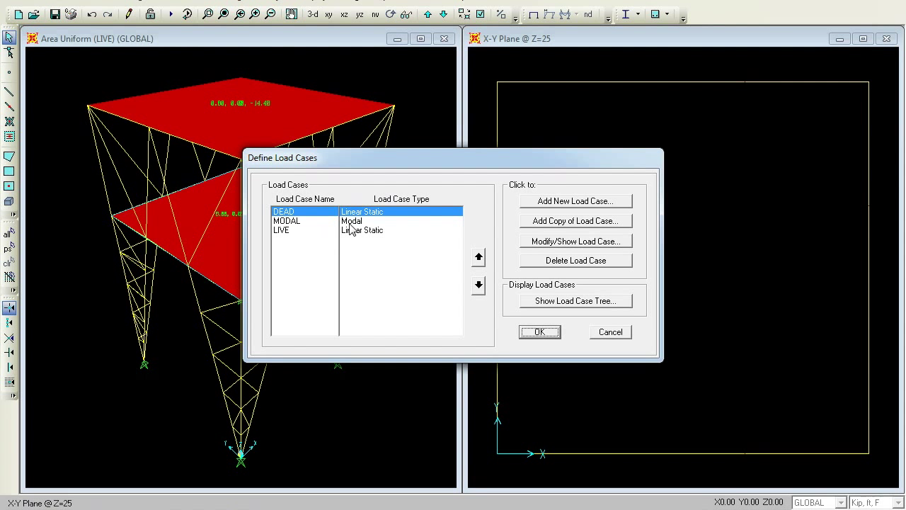
pyautogui.click(301, 222)
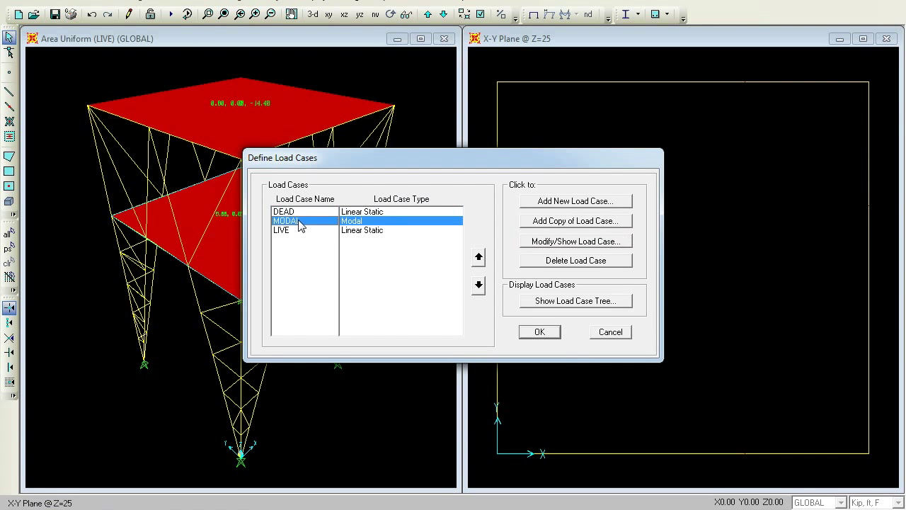
pyautogui.click(554, 242)
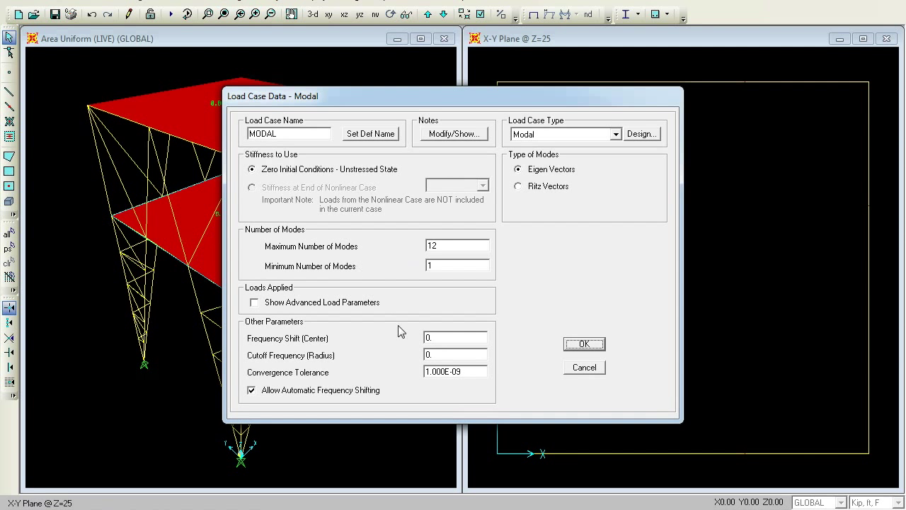
pyautogui.doubleClick(451, 250)
pyautogui.write('3')
pyautogui.click(582, 344)
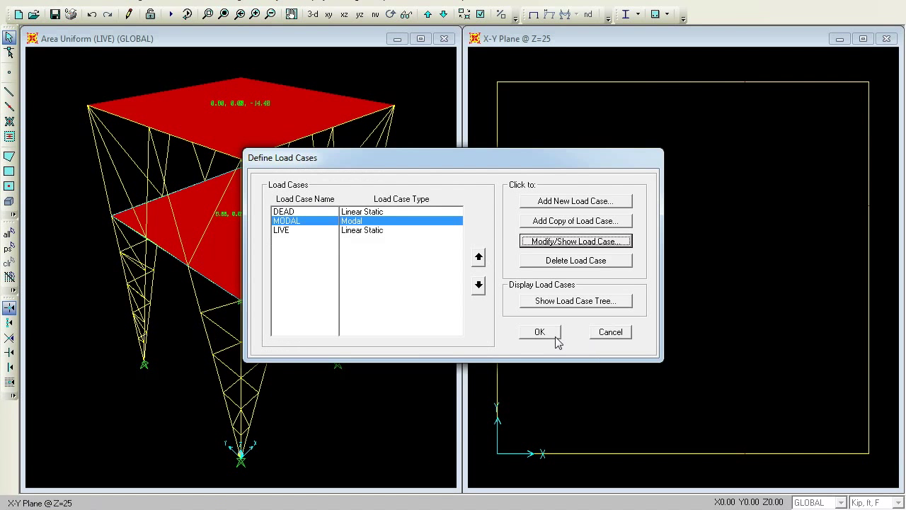
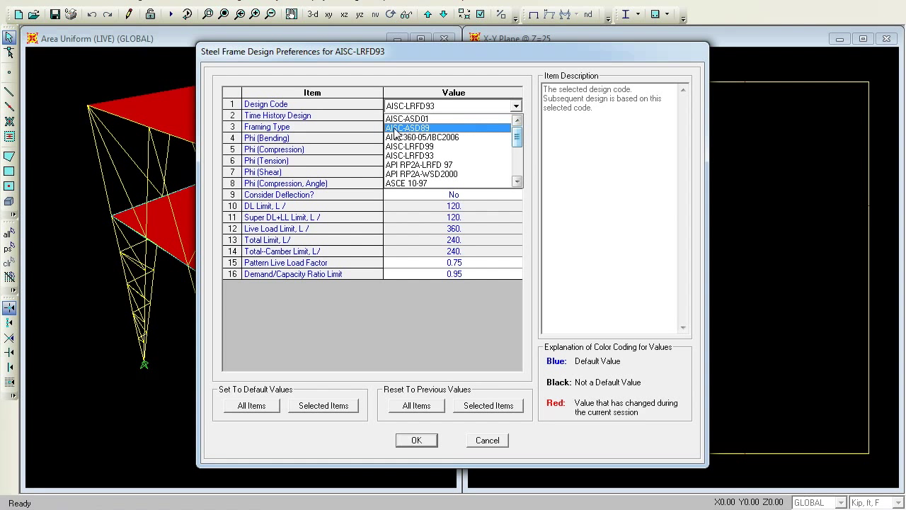
# Step: Set the steel frame design code to AISC-ASD89 and accept the design preferences
pyautogui.click(390, 129)
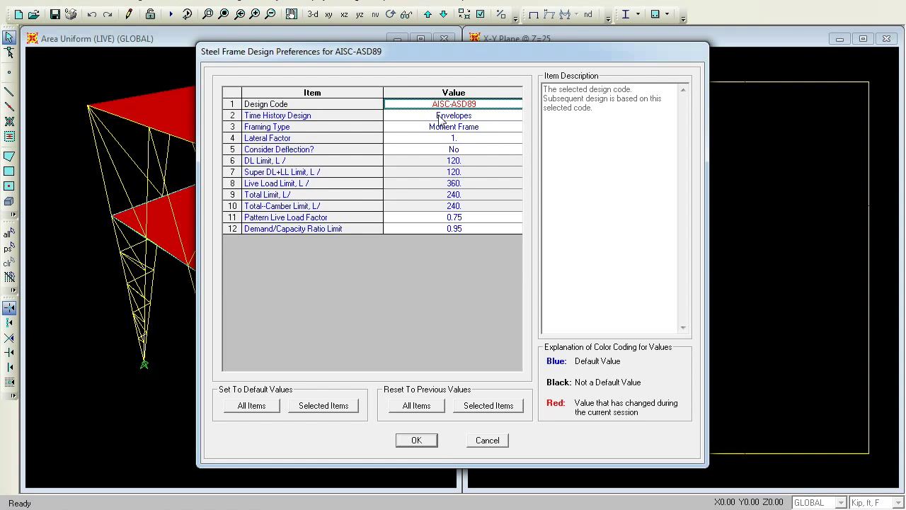
pyautogui.click(412, 441)
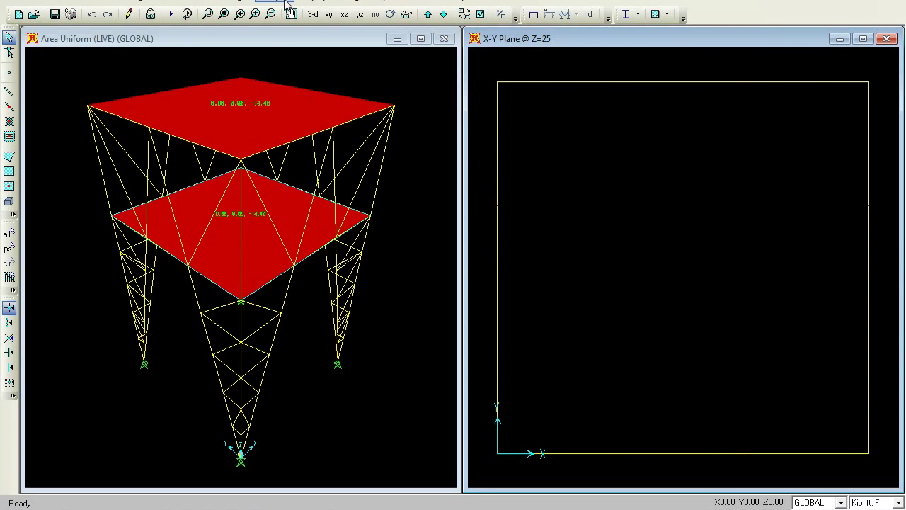
# Step: Save the model under the file name TRUSS -1
pyautogui.click(13, 3)
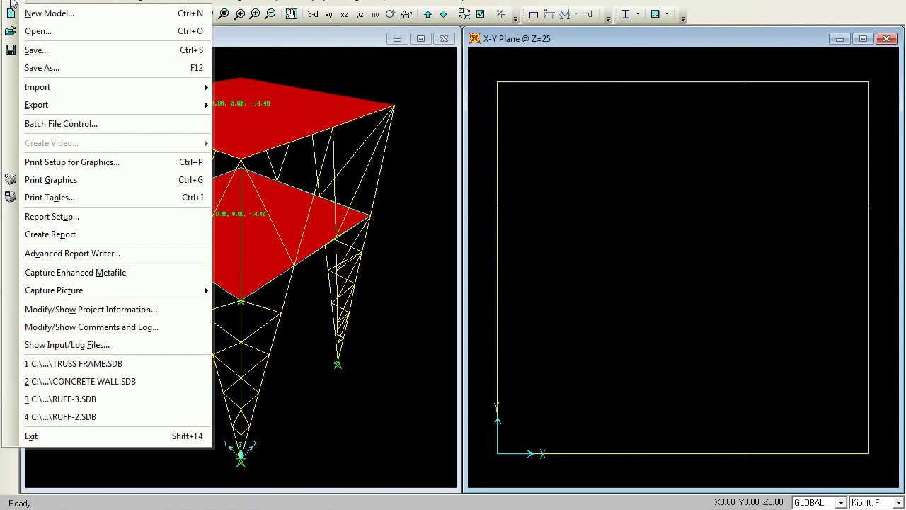
pyautogui.click(37, 50)
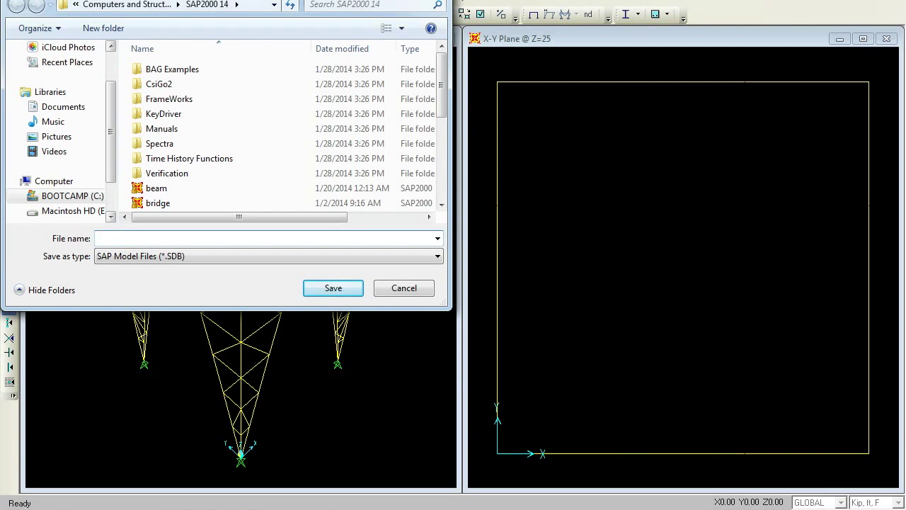
pyautogui.write('TRUSS -1')
pyautogui.click(318, 279)
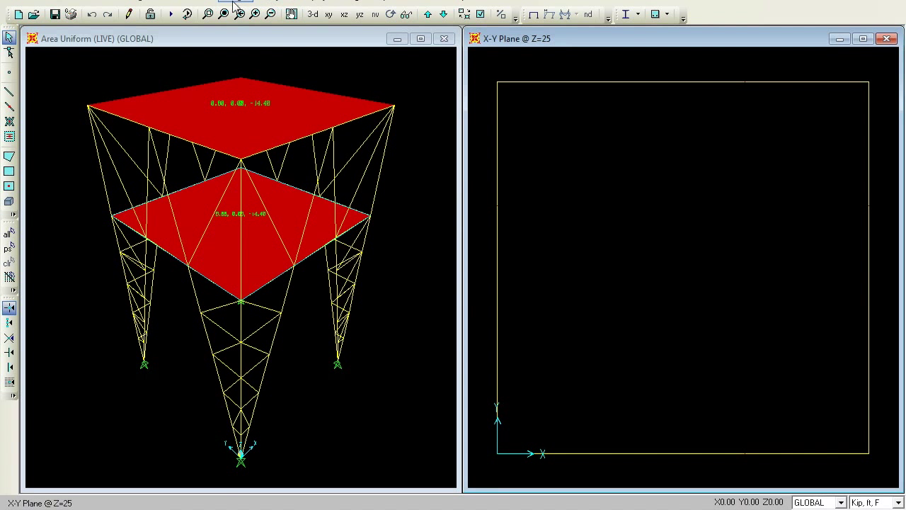
# Step: Set the analysis options to the XZ Plane Frame degrees of freedom: UX, UZ and RY
pyautogui.click(278, 2)
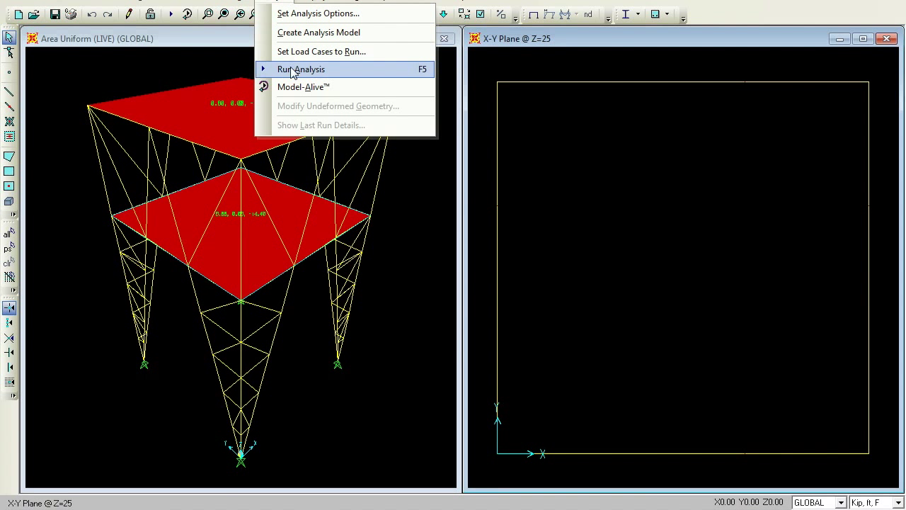
pyautogui.click(303, 14)
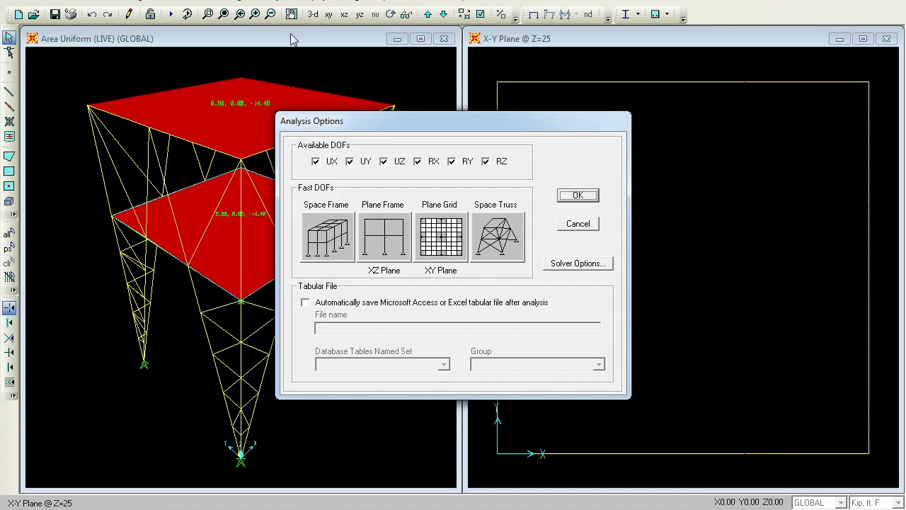
pyautogui.click(375, 240)
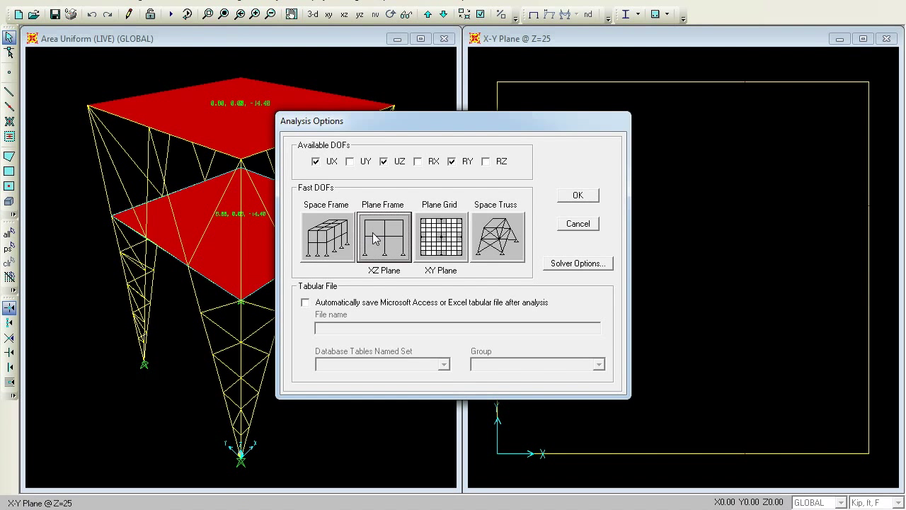
pyautogui.click(577, 202)
# Step: Run the analysis for the DEAD, MODAL and LIVE load cases
pyautogui.click(244, 3)
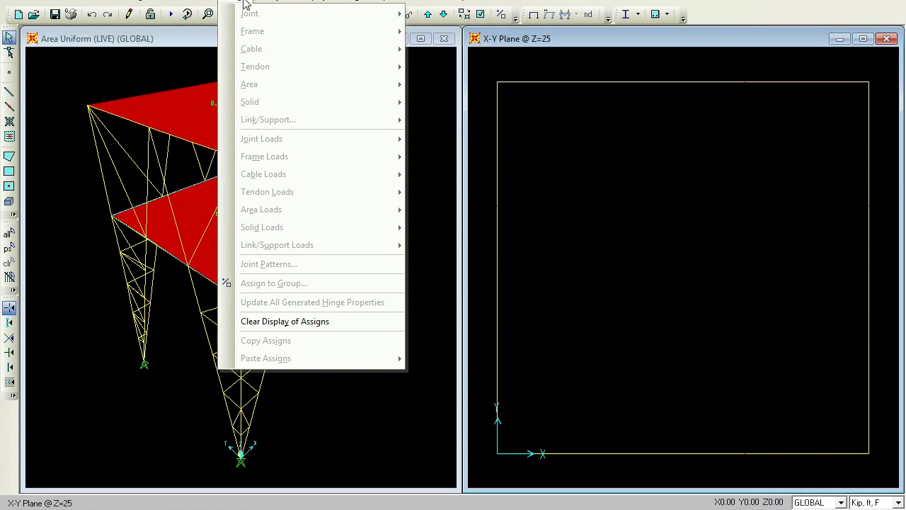
pyautogui.moveTo(280, 3)
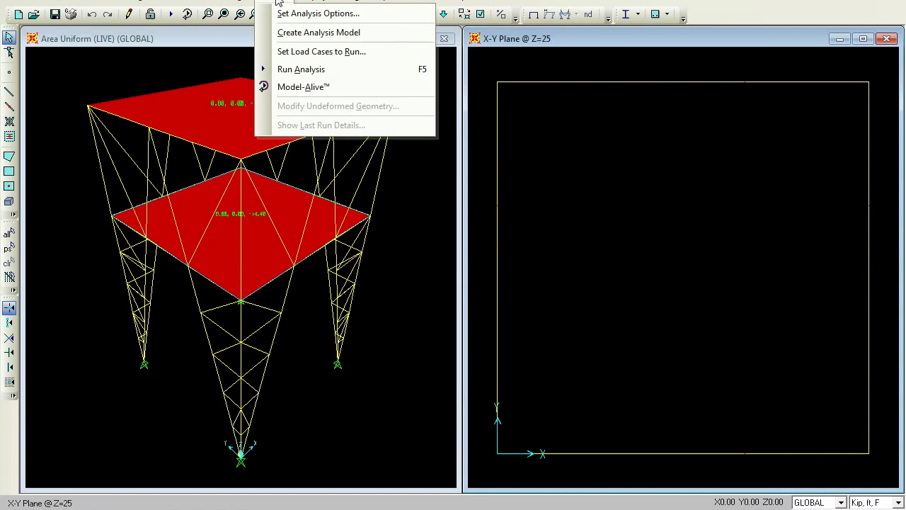
pyautogui.click(298, 70)
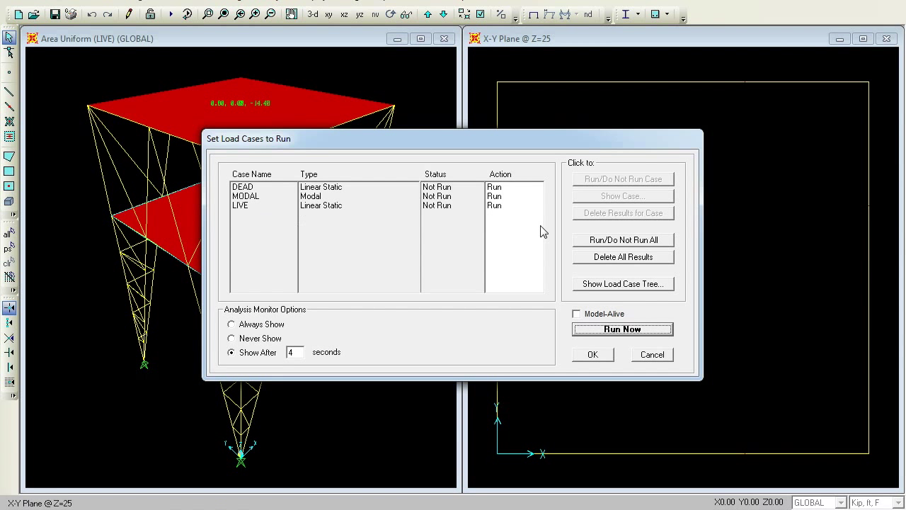
pyautogui.click(623, 329)
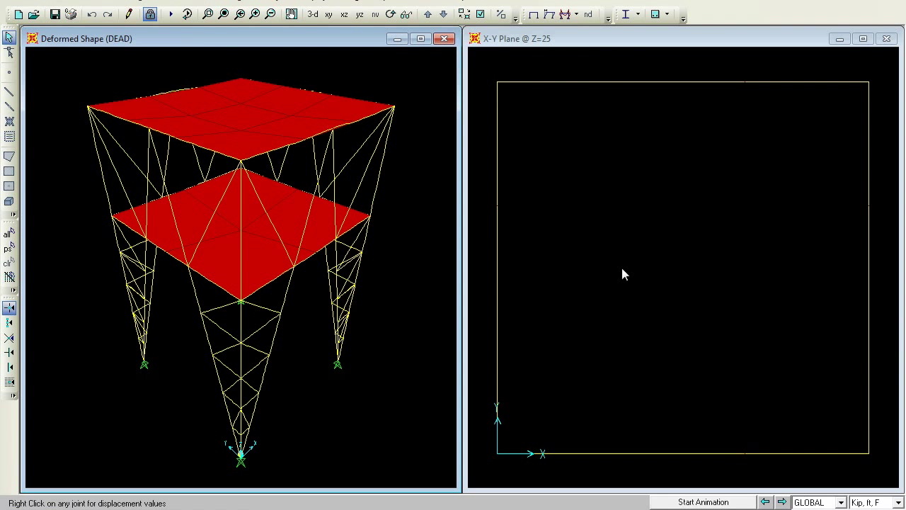
# Step: Switch the graphics mode to OpenGL
pyautogui.click(605, 34)
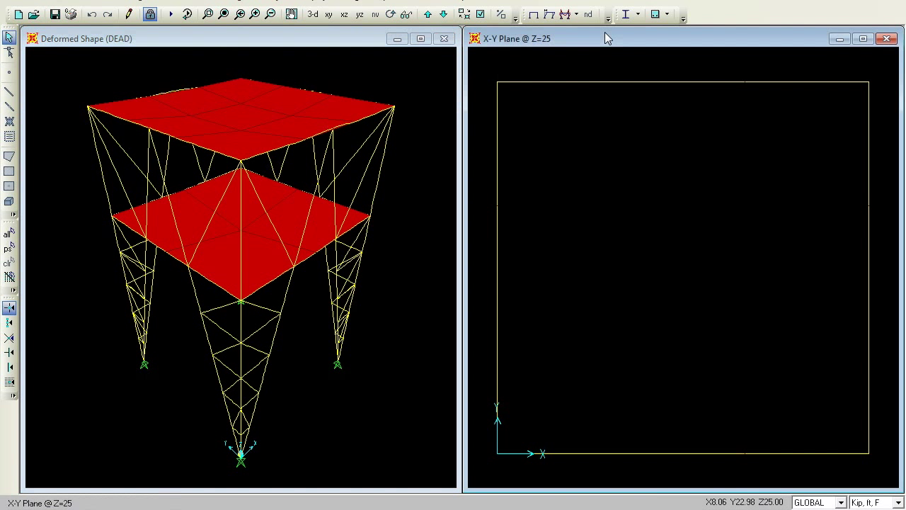
pyautogui.click(401, 3)
pyautogui.moveTo(429, 91)
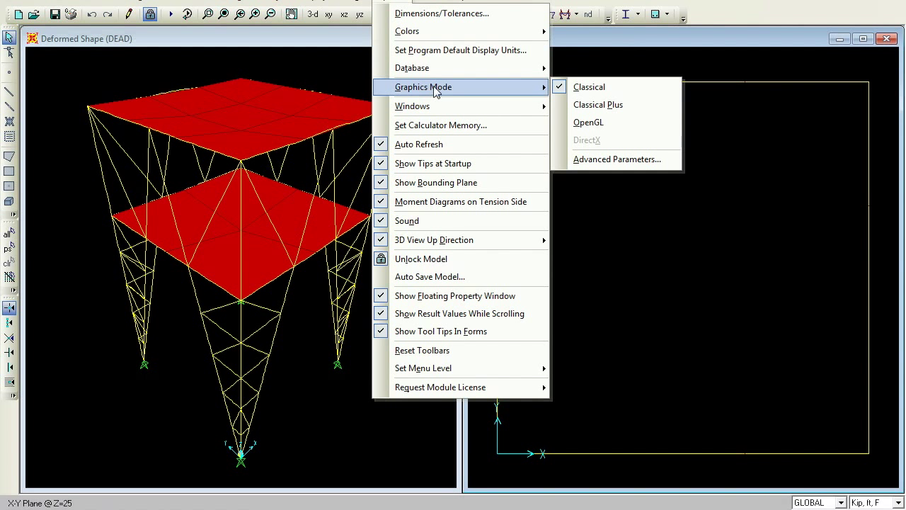
pyautogui.click(587, 125)
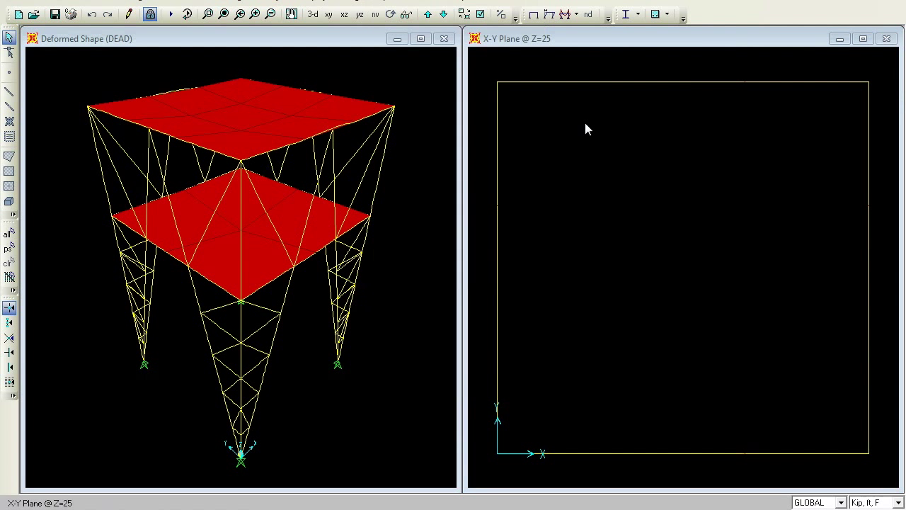
pyautogui.click(495, 294)
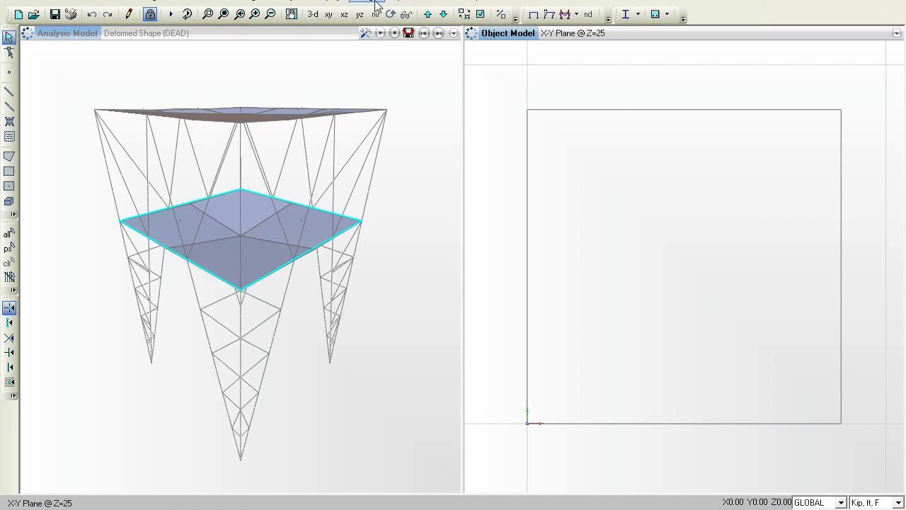
# Step: Return the graphics mode to Classical
pyautogui.click(407, 4)
pyautogui.moveTo(417, 92)
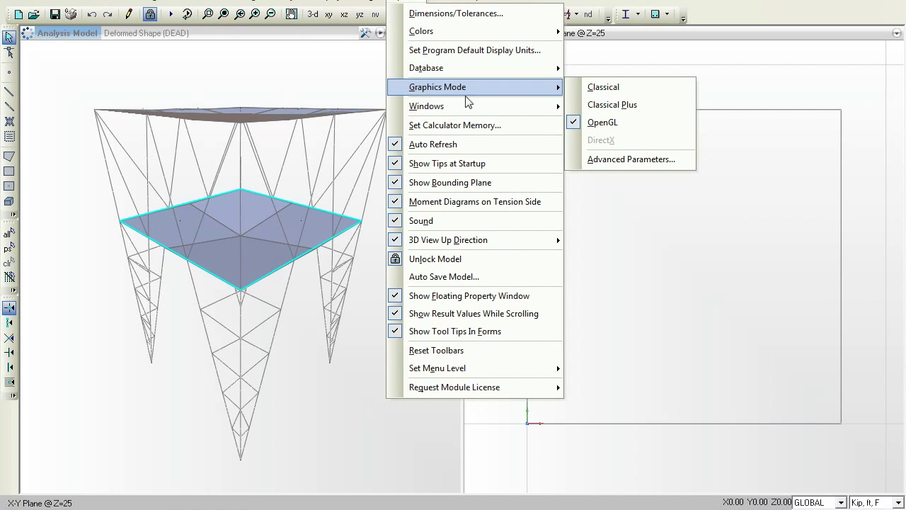
pyautogui.click(609, 88)
pyautogui.click(476, 290)
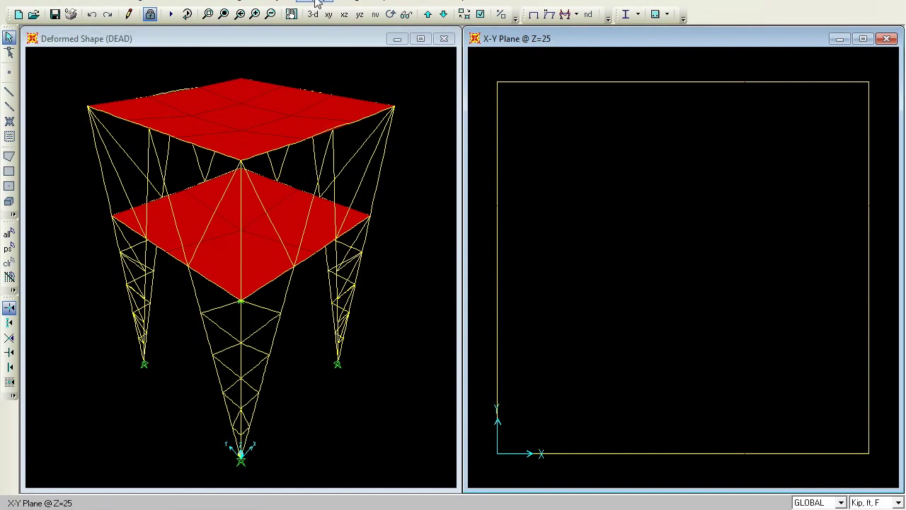
# Step: Change the display layout to four view windows
pyautogui.click(385, 2)
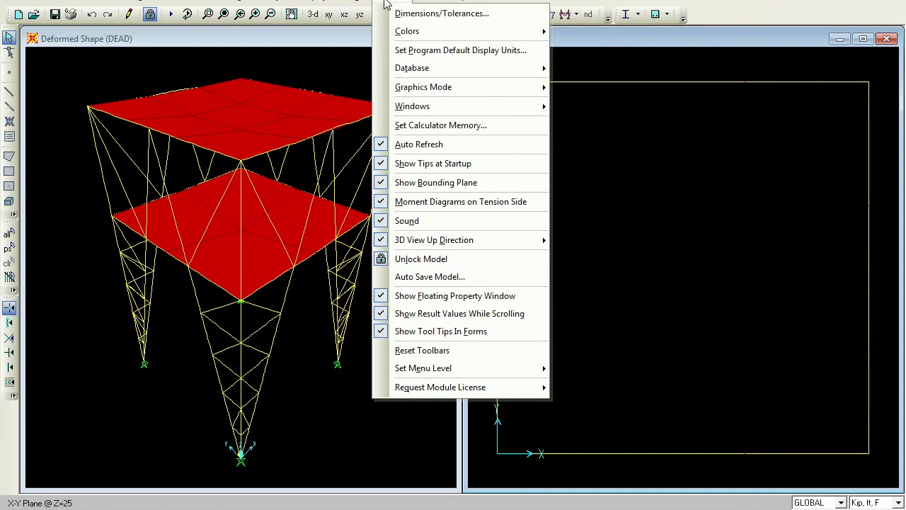
pyautogui.moveTo(431, 106)
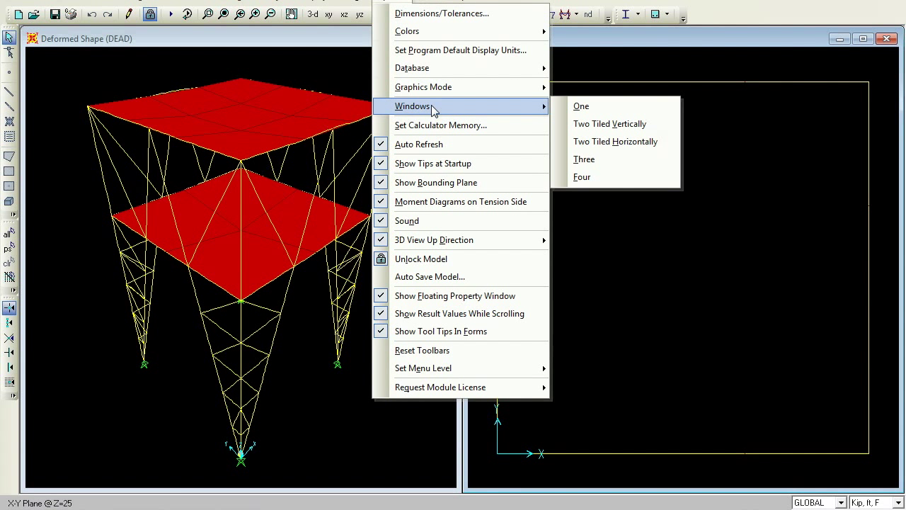
pyautogui.click(596, 178)
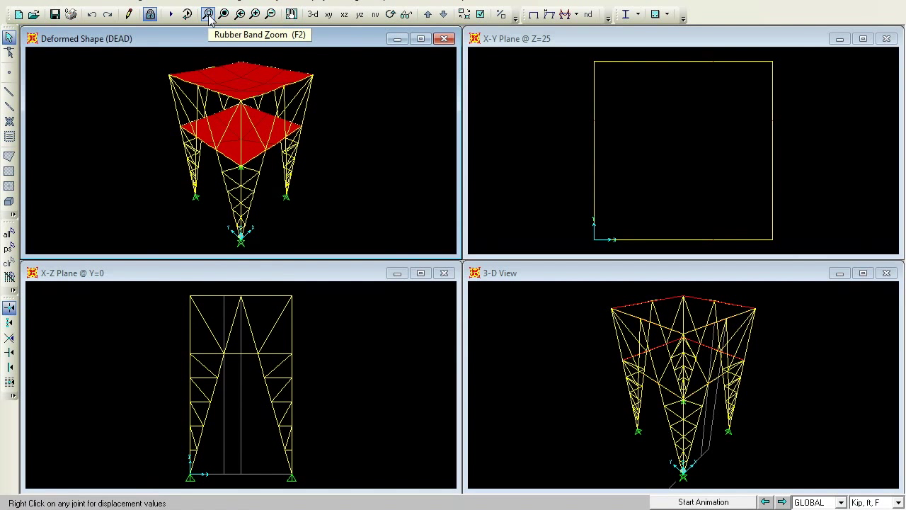
# Step: Return the display layout to two vertically tiled windows
pyautogui.click(50, 2)
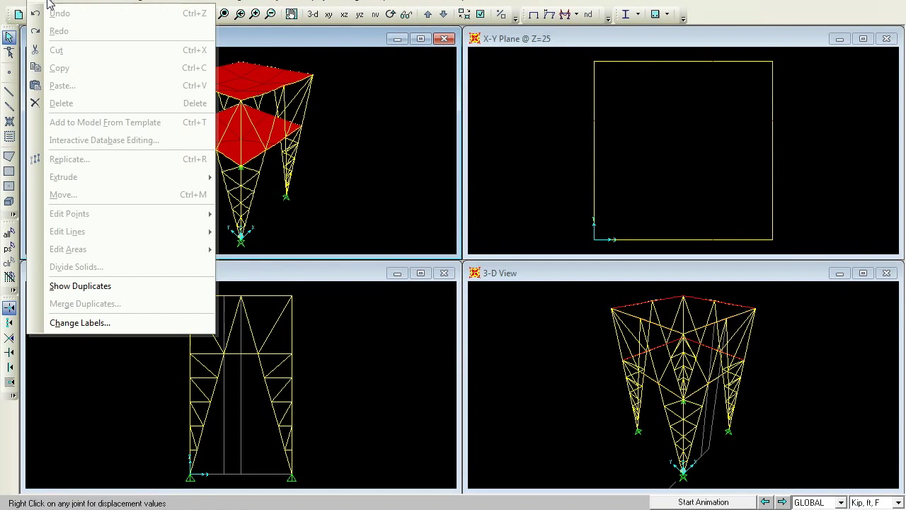
pyautogui.click(386, 4)
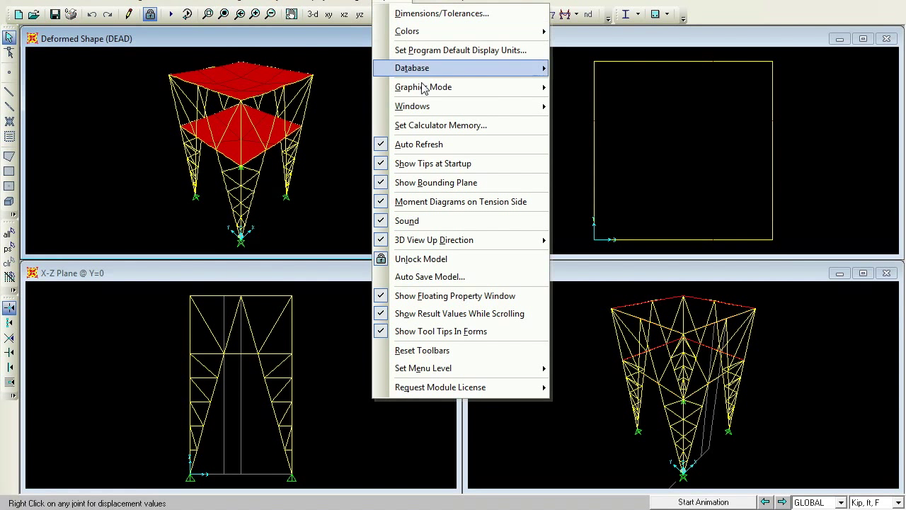
pyautogui.moveTo(441, 115)
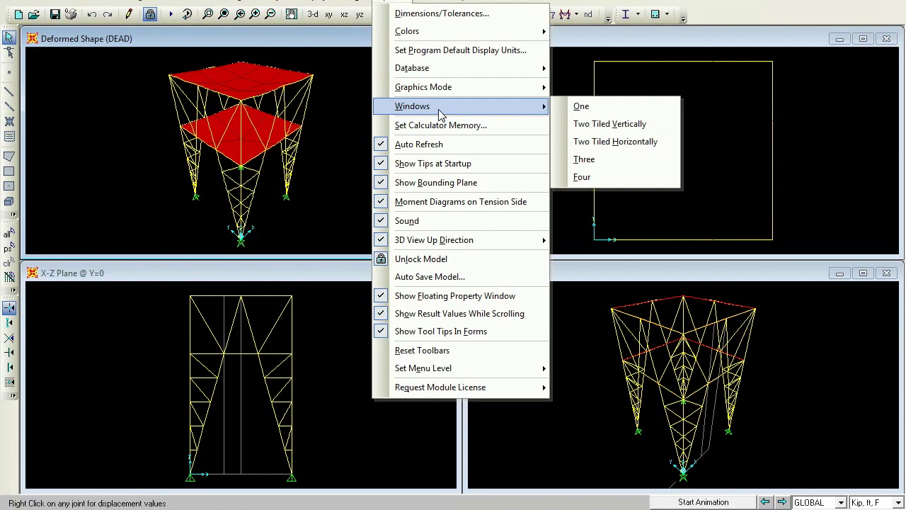
pyautogui.click(595, 124)
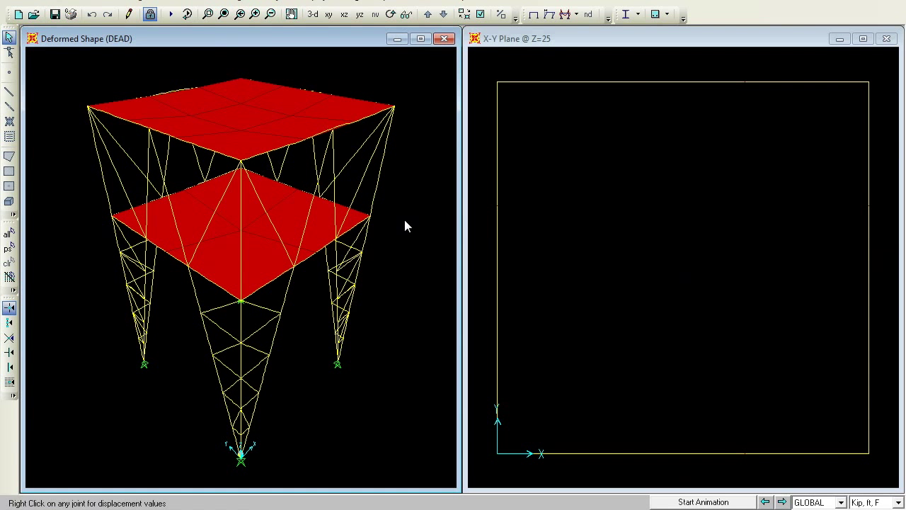
# Step: Run the steel frame design check of the structure
pyautogui.click(354, 2)
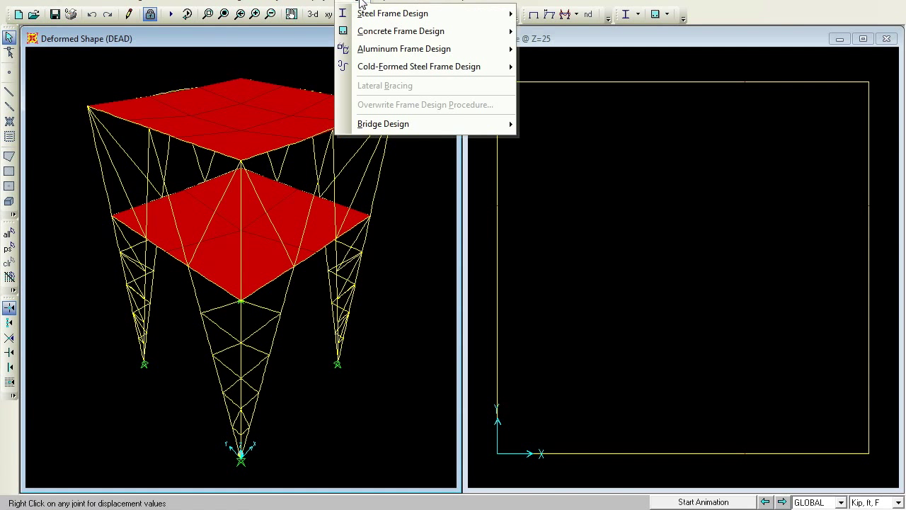
pyautogui.moveTo(370, 19)
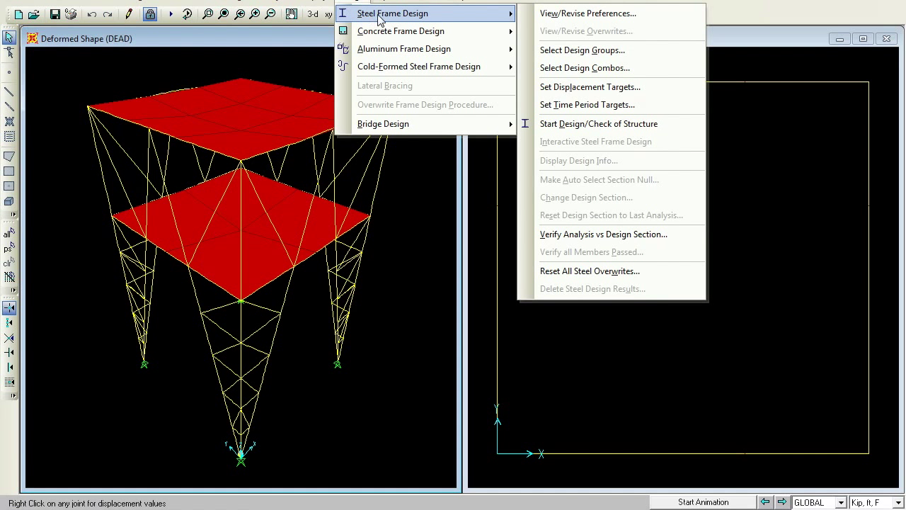
pyautogui.click(581, 125)
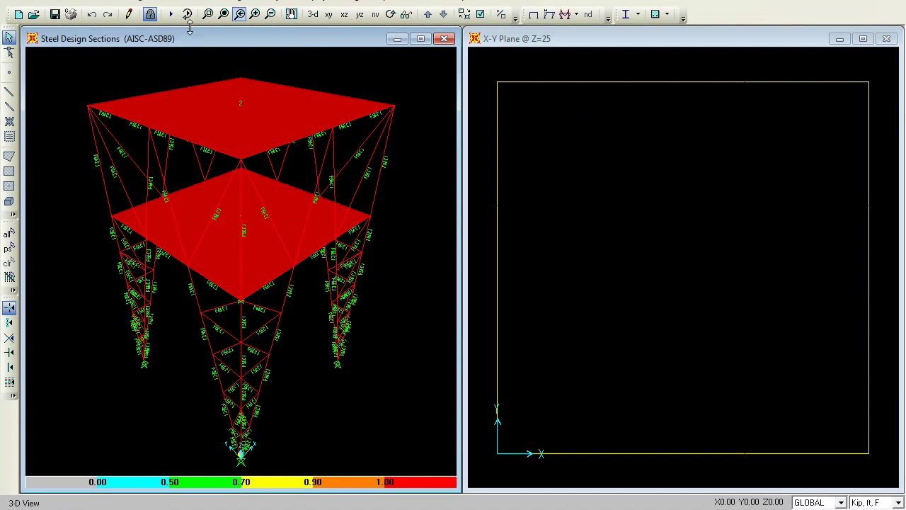
# Step: Unlock the model, discarding the analysis results, and assign the AUTO1 frame section to all members of the tower
pyautogui.click(150, 14)
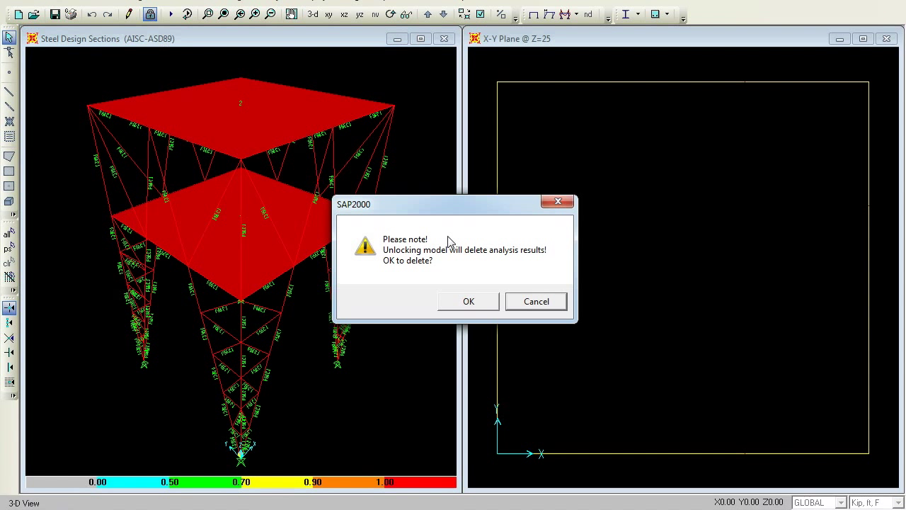
pyautogui.click(468, 304)
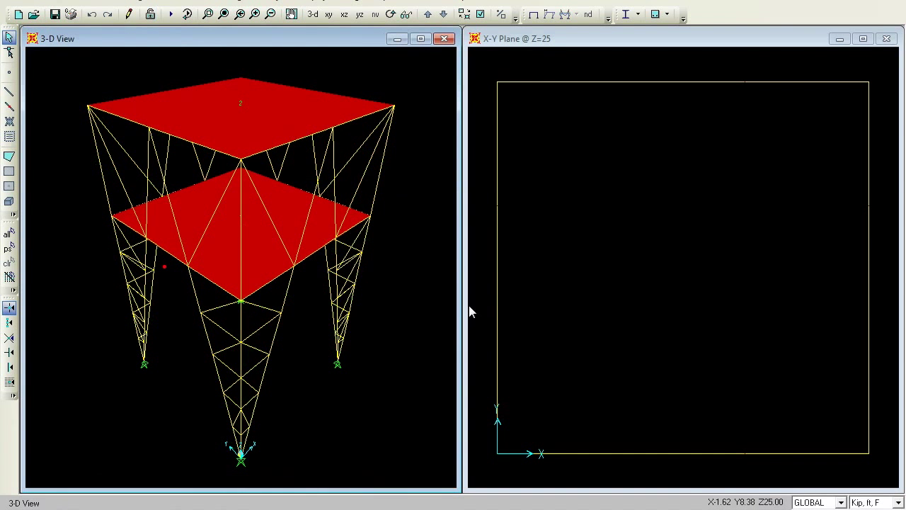
pyautogui.moveTo(63, 63); pyautogui.dragTo(391, 396)
pyautogui.moveTo(403, 464); pyautogui.dragTo(405, 483)
pyautogui.click(234, 2)
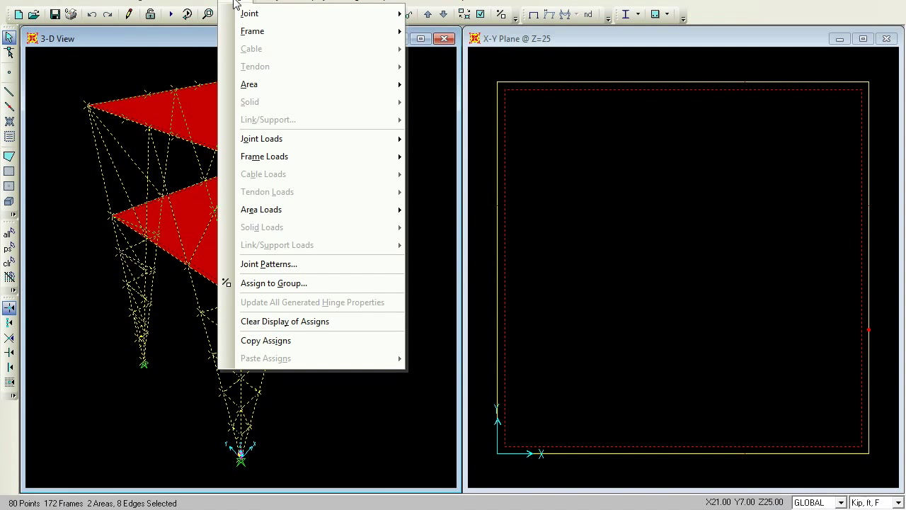
pyautogui.moveTo(244, 32)
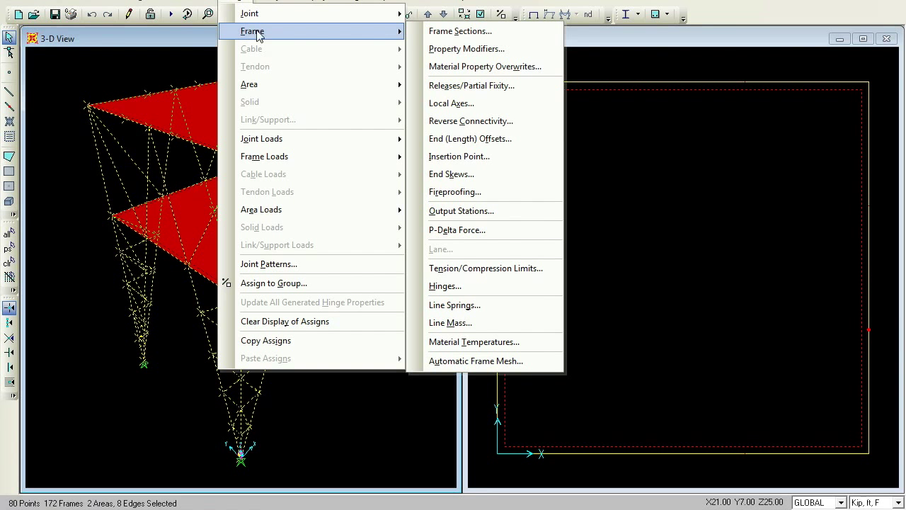
pyautogui.click(444, 31)
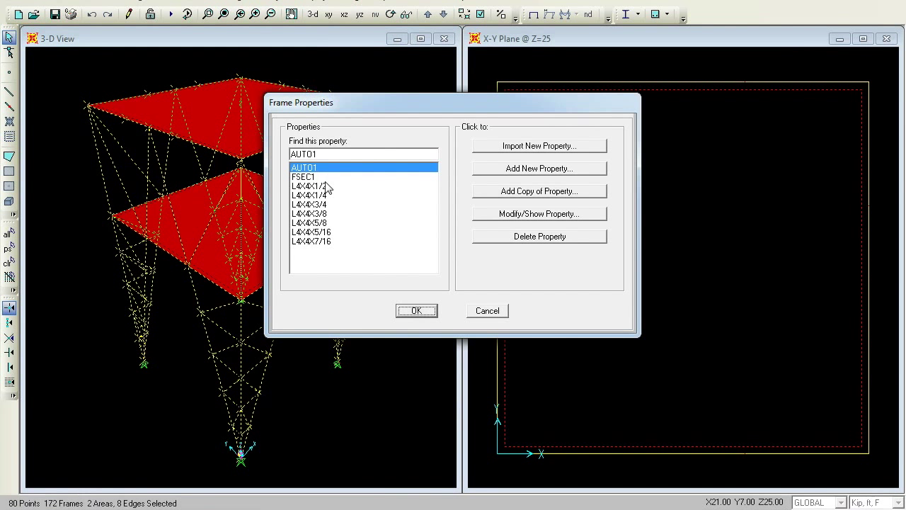
pyautogui.click(417, 313)
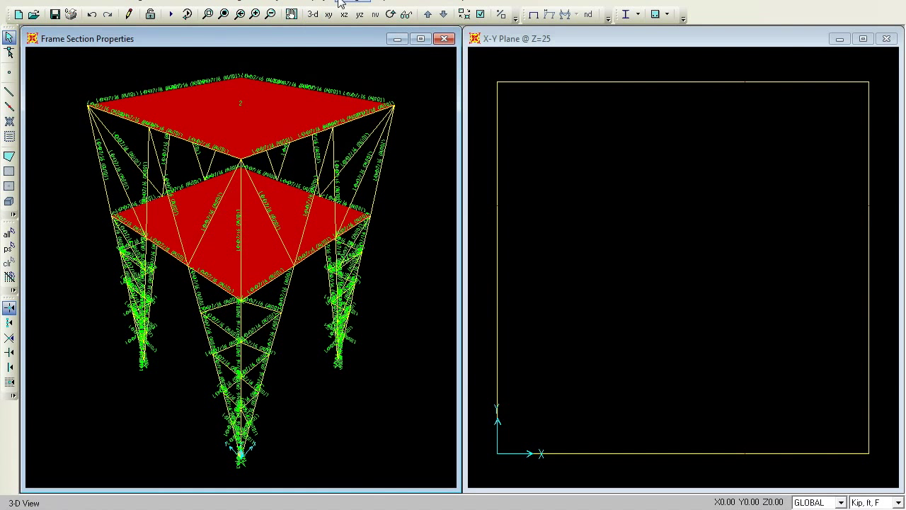
# Step: Rerun the analysis of the DEAD, MODAL and LIVE cases with the AUTO1 sections assigned
pyautogui.click(280, 3)
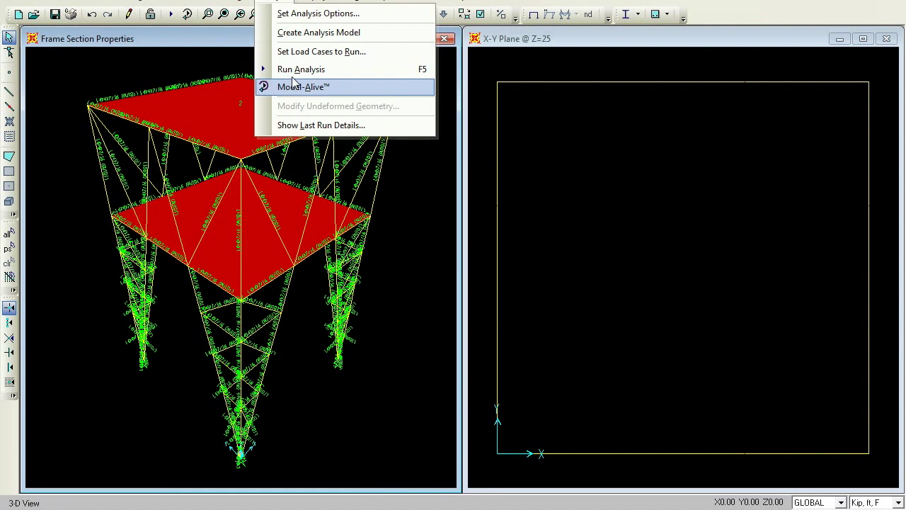
pyautogui.click(298, 69)
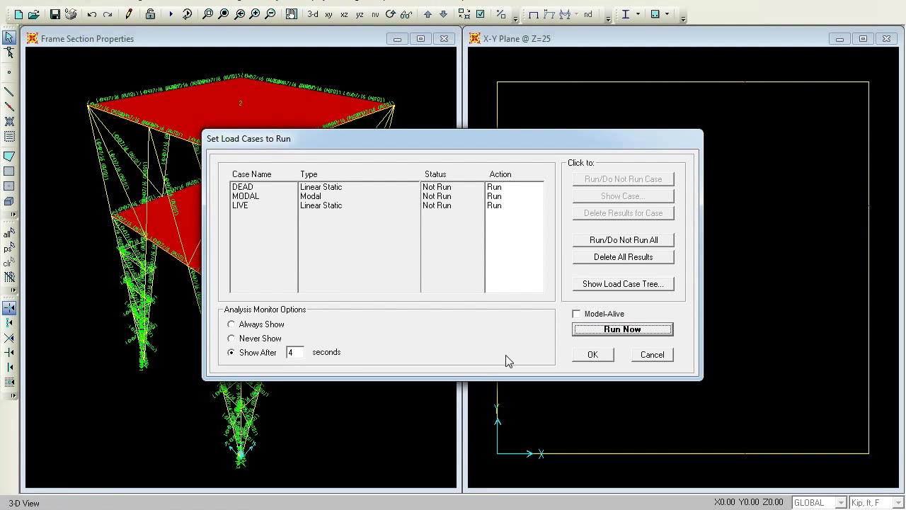
pyautogui.click(622, 329)
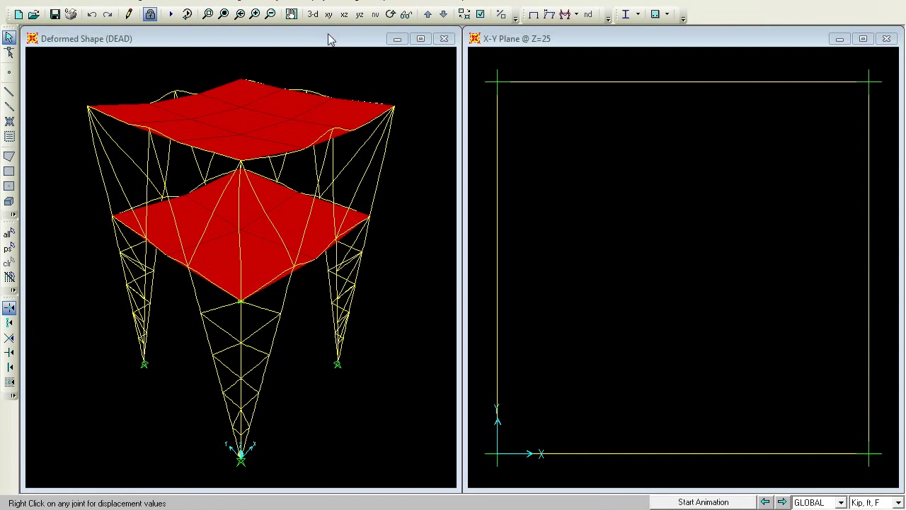
# Step: Run the steel frame design check of the structure and inspect the sections selected for the upper tower members
pyautogui.click(352, 2)
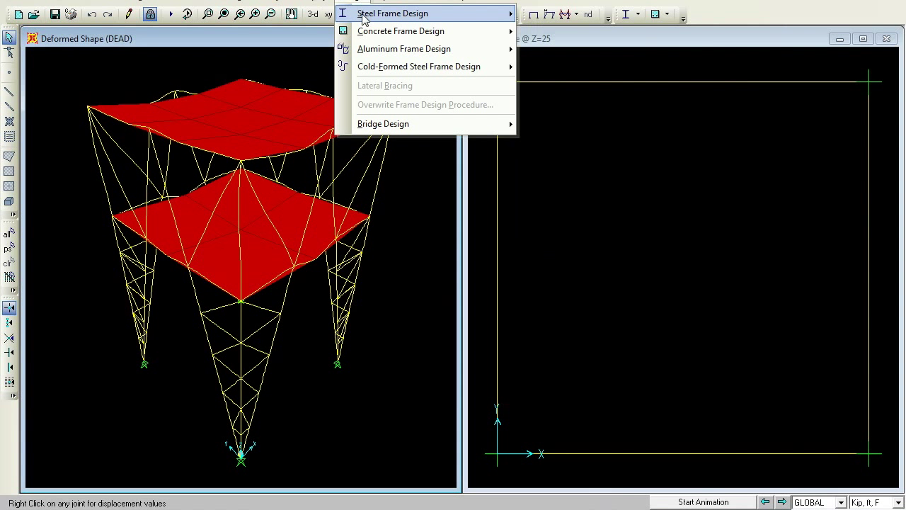
pyautogui.moveTo(363, 19)
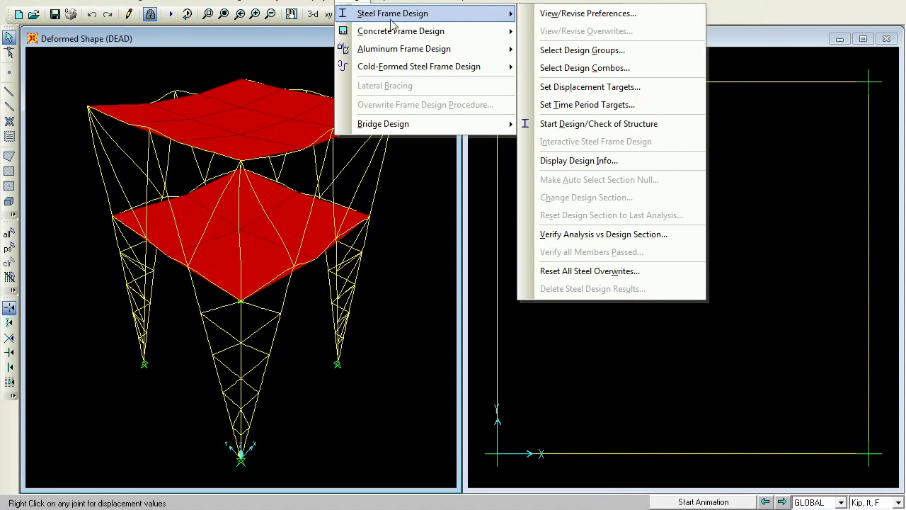
pyautogui.click(604, 124)
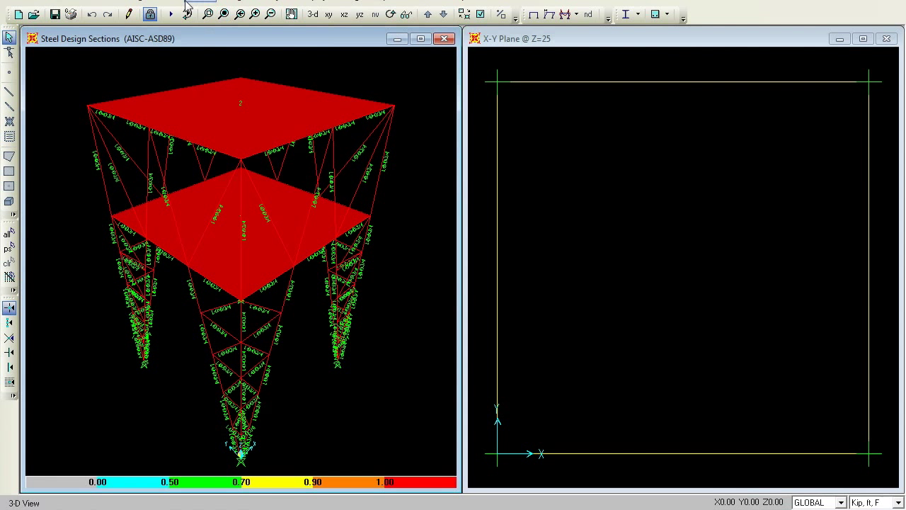
pyautogui.click(207, 14)
pyautogui.moveTo(79, 134); pyautogui.dragTo(148, 210)
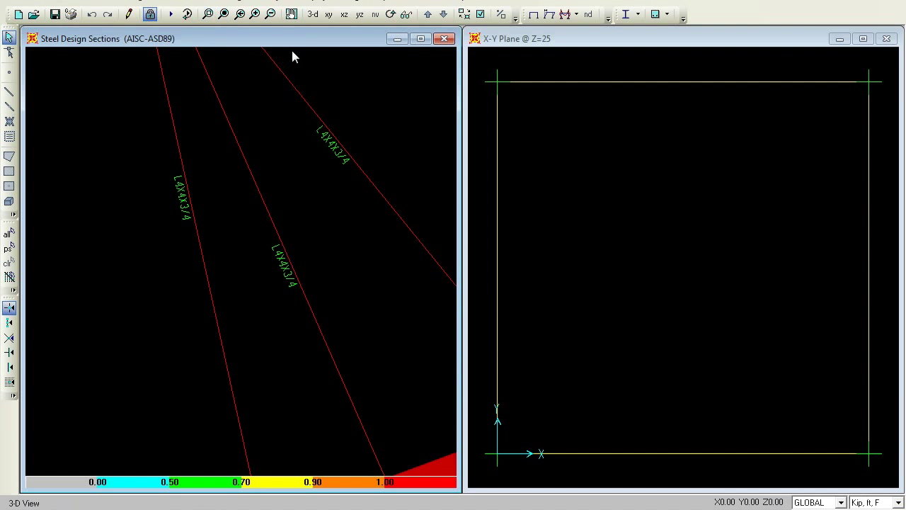
pyautogui.click(402, 20)
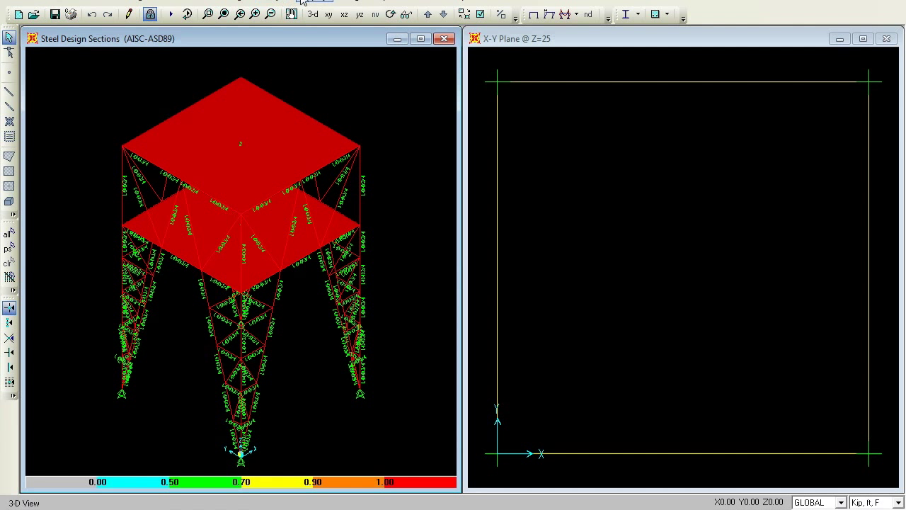
# Step: Verify the analysis sections against the design sections and select the steel frames that differ
pyautogui.click(343, 4)
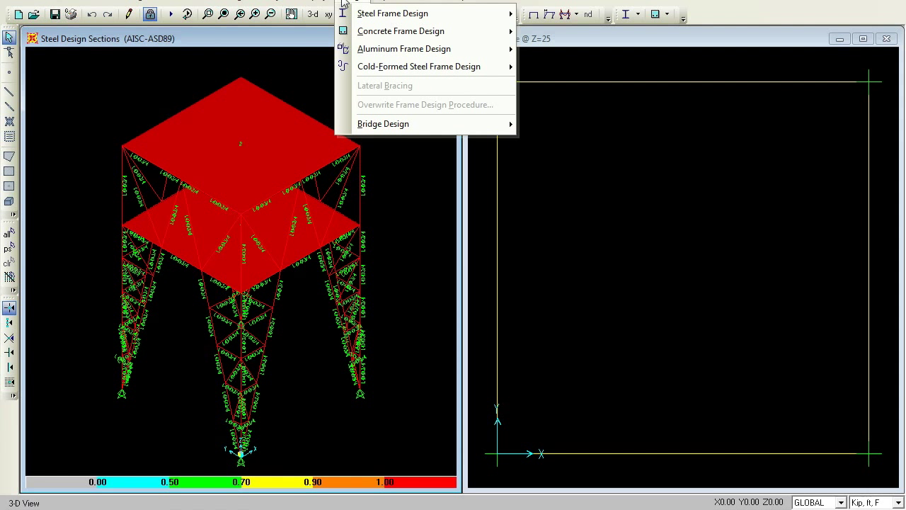
pyautogui.moveTo(453, 13)
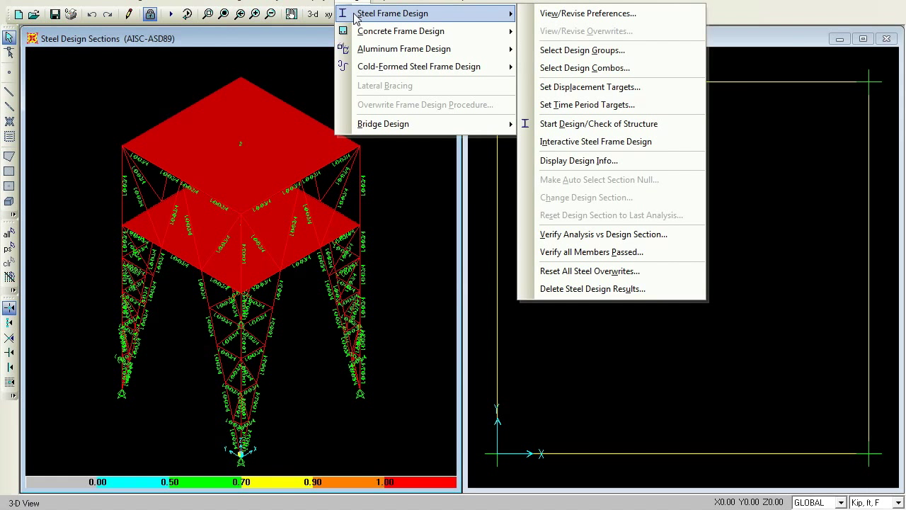
pyautogui.click(613, 241)
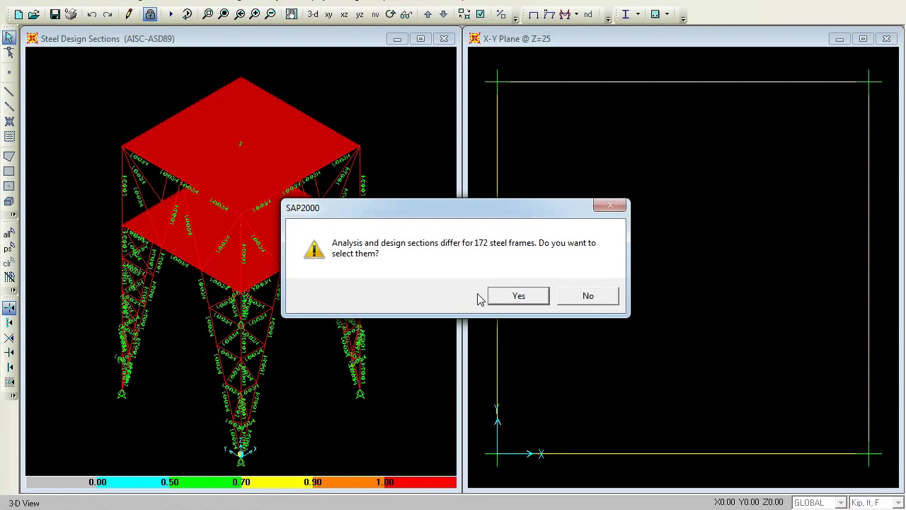
pyautogui.click(517, 296)
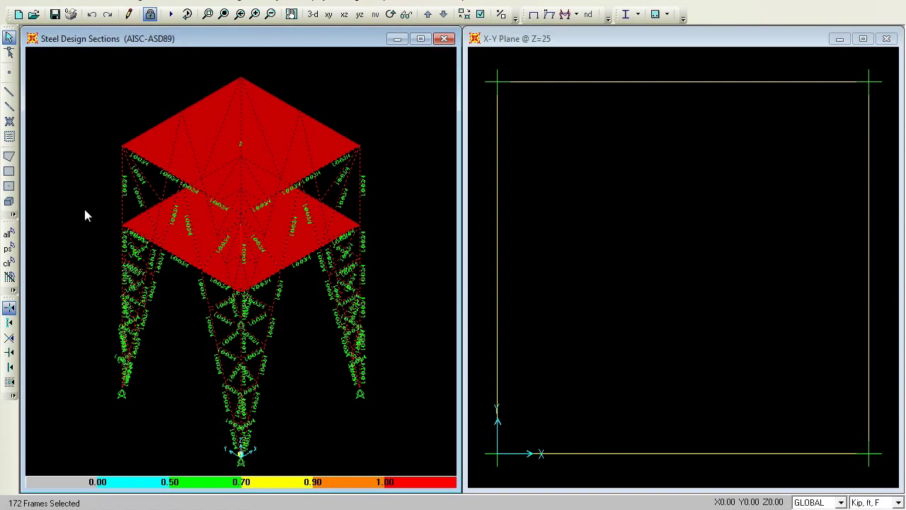
# Step: Rerun the analysis of the DEAD, MODAL and LIVE cases with the updated design sections
pyautogui.click(274, 3)
pyautogui.click(296, 71)
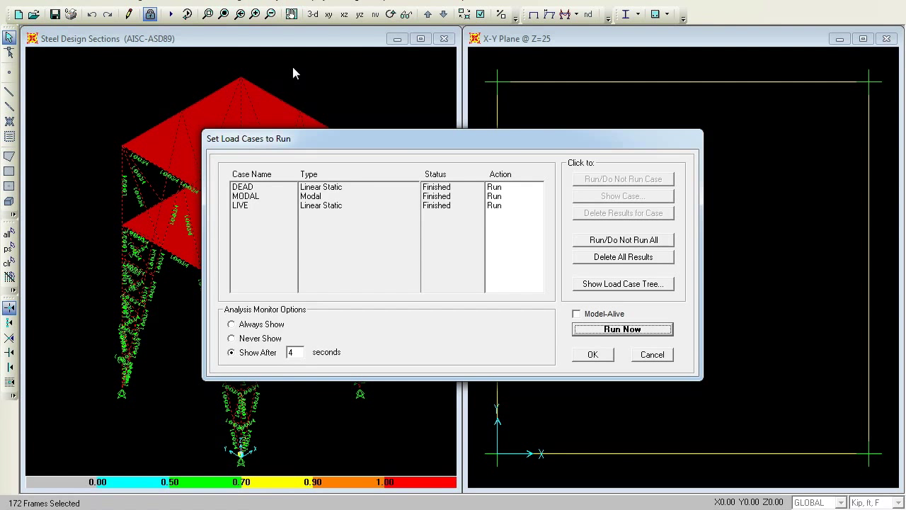
pyautogui.click(637, 338)
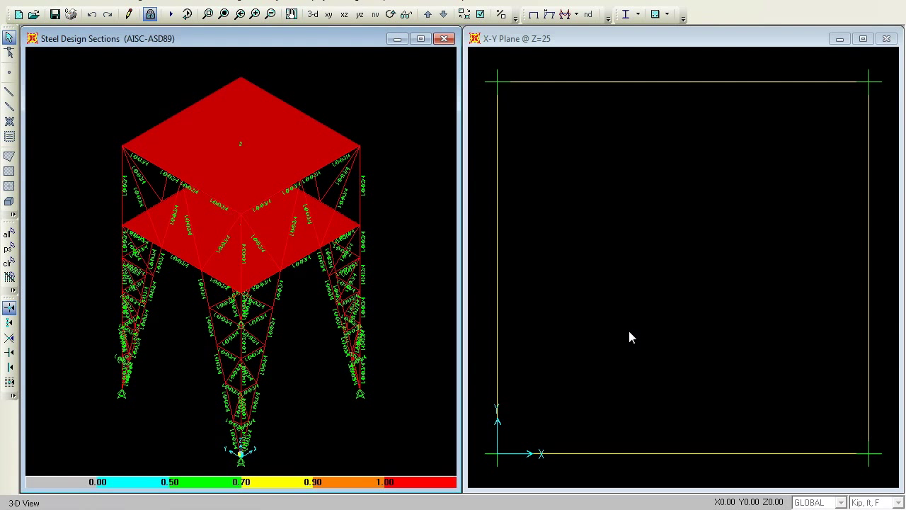
pyautogui.rightClick(183, 222)
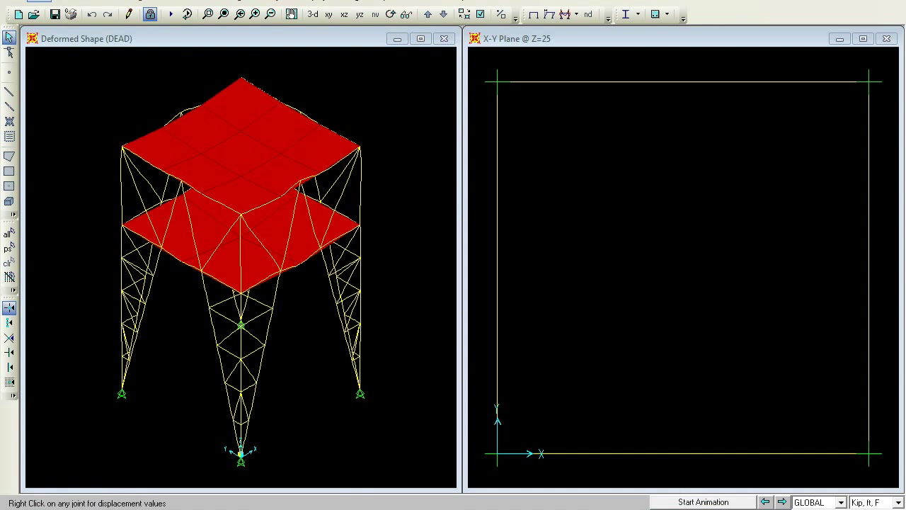
# Step: Repeat the steel frame design check of the structure on the new analysis results
pyautogui.click(347, 3)
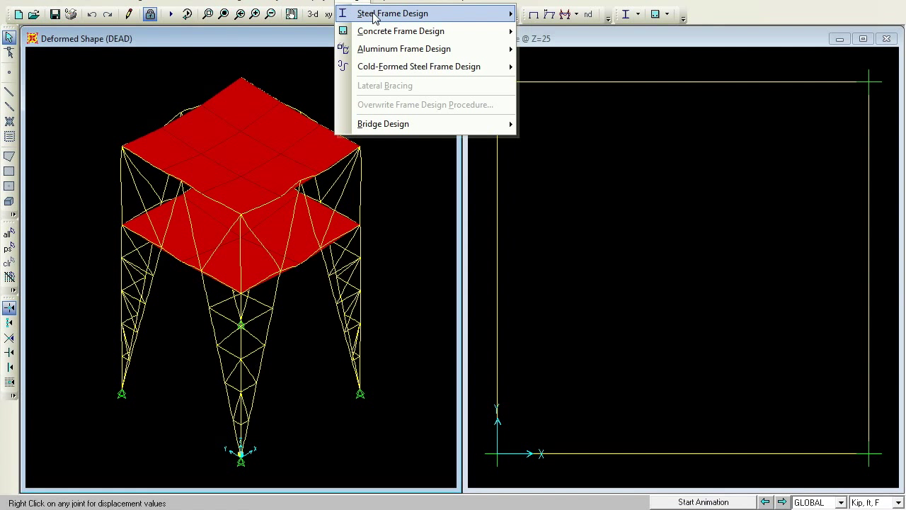
pyautogui.moveTo(376, 17)
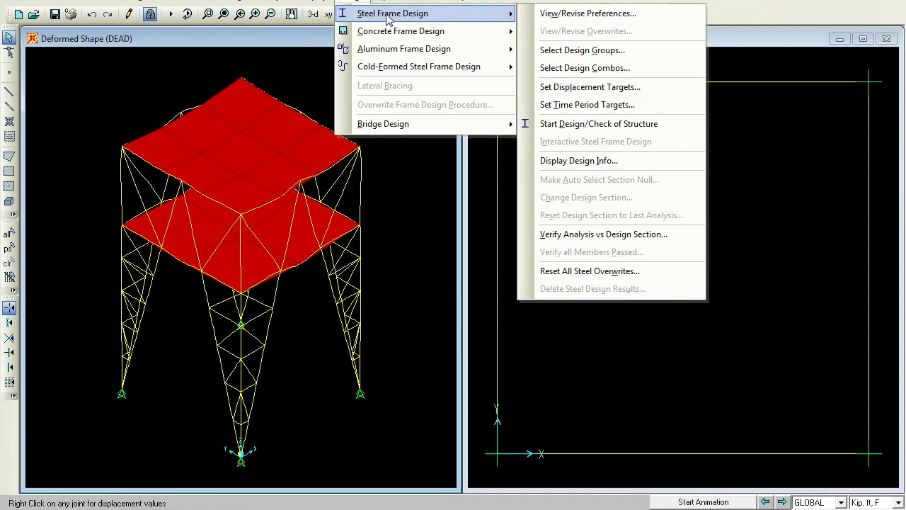
pyautogui.click(581, 126)
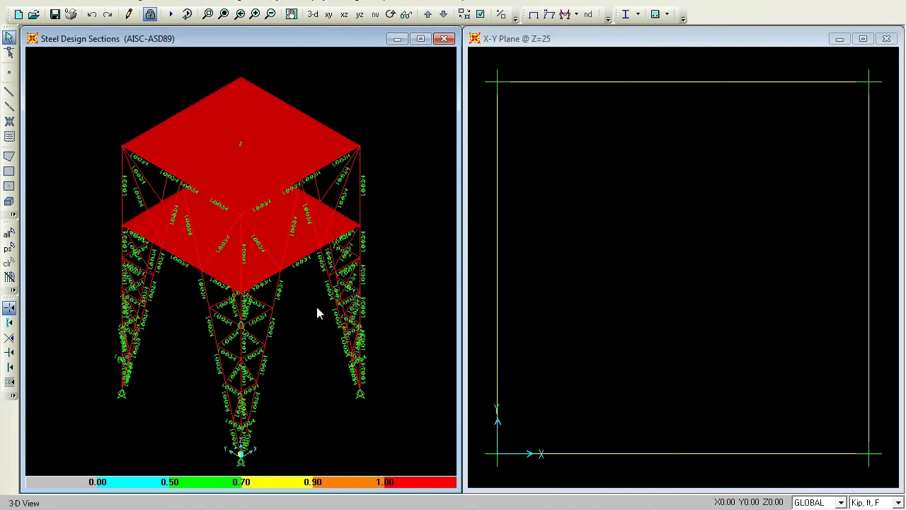
# Step: Verify again whether the analysis and design sections match for all steel frames
pyautogui.click(348, 3)
pyautogui.moveTo(356, 15)
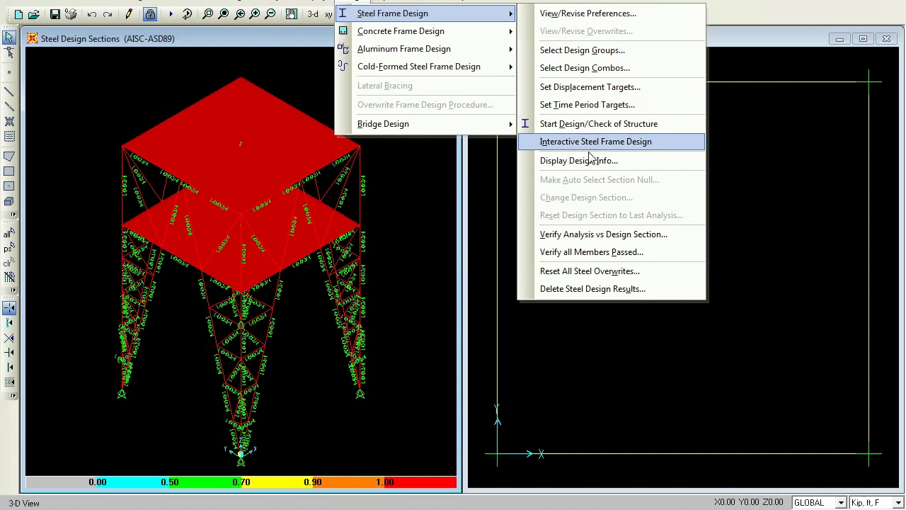
pyautogui.click(574, 241)
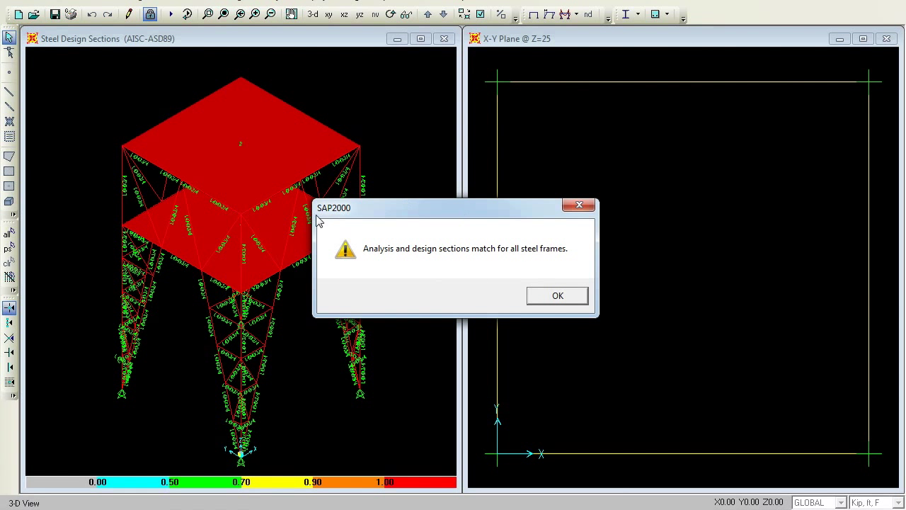
pyautogui.click(557, 298)
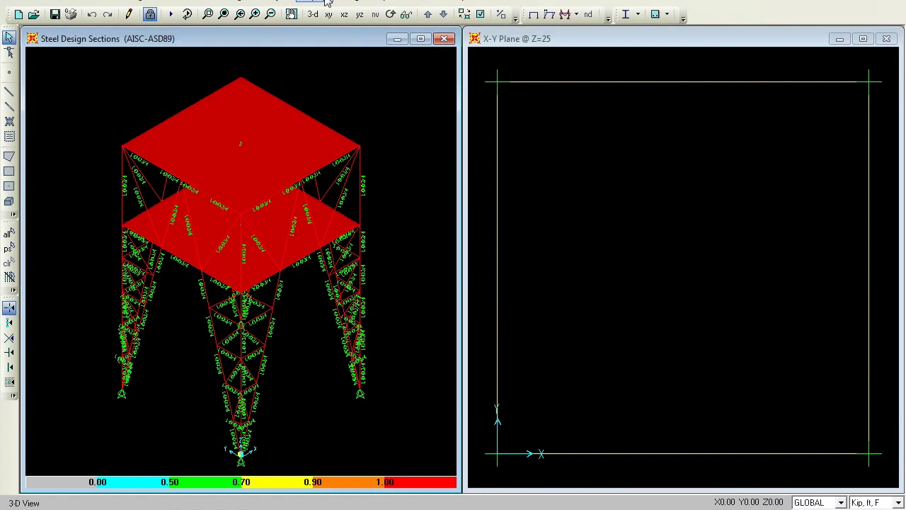
# Step: Try to run the analysis of the DEAD, MODAL and LIVE cases once more
pyautogui.click(276, 4)
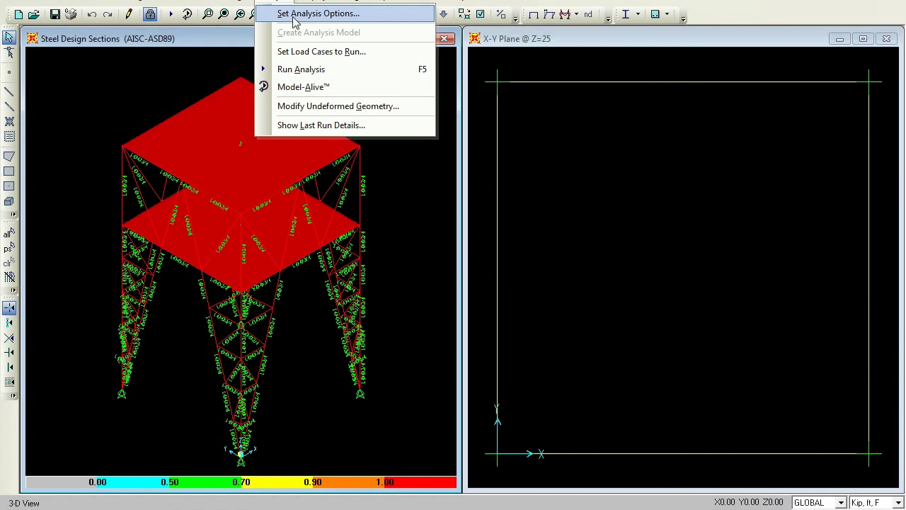
pyautogui.click(297, 71)
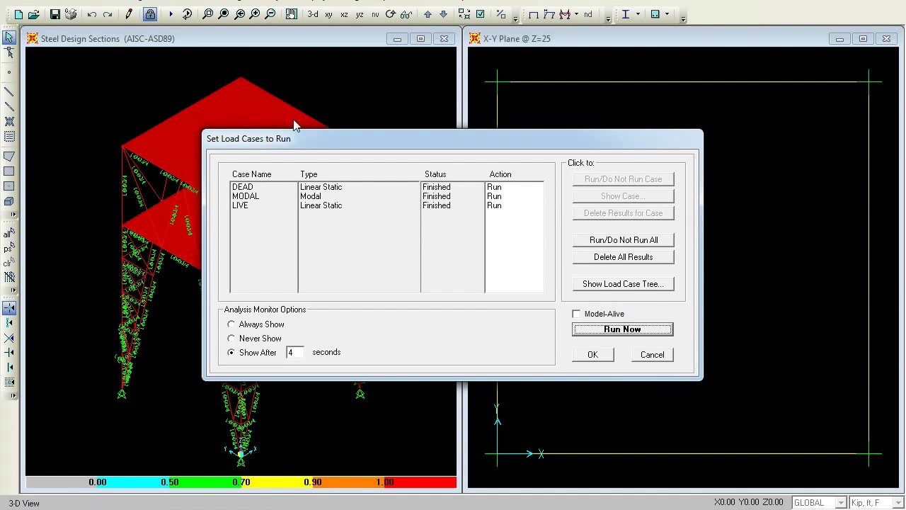
pyautogui.click(623, 329)
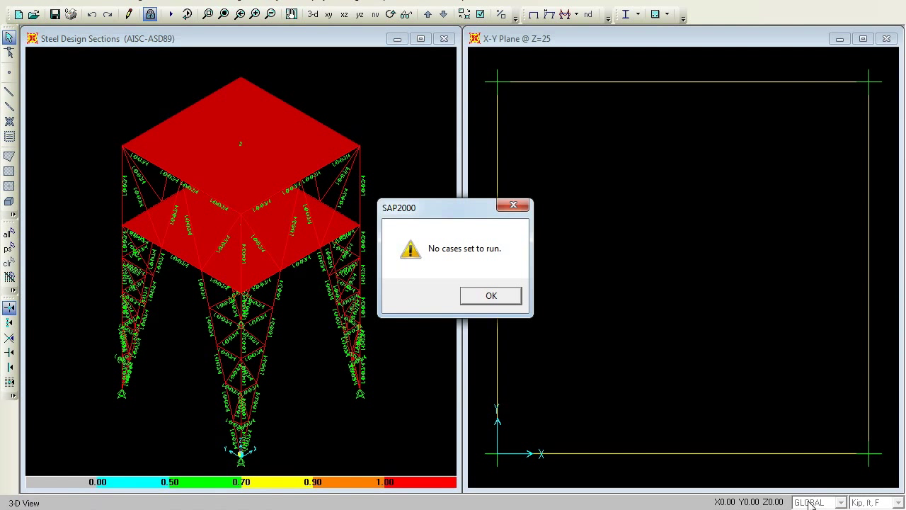
pyautogui.click(494, 298)
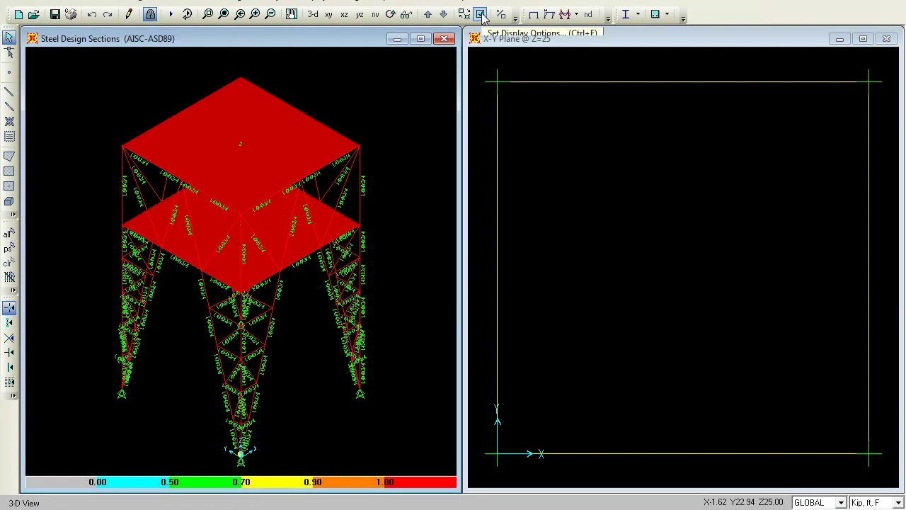
# Step: Display the Shear 2-2 diagram of the frames for the DSTL1 combination with values shown on the diagram
pyautogui.click(395, 4)
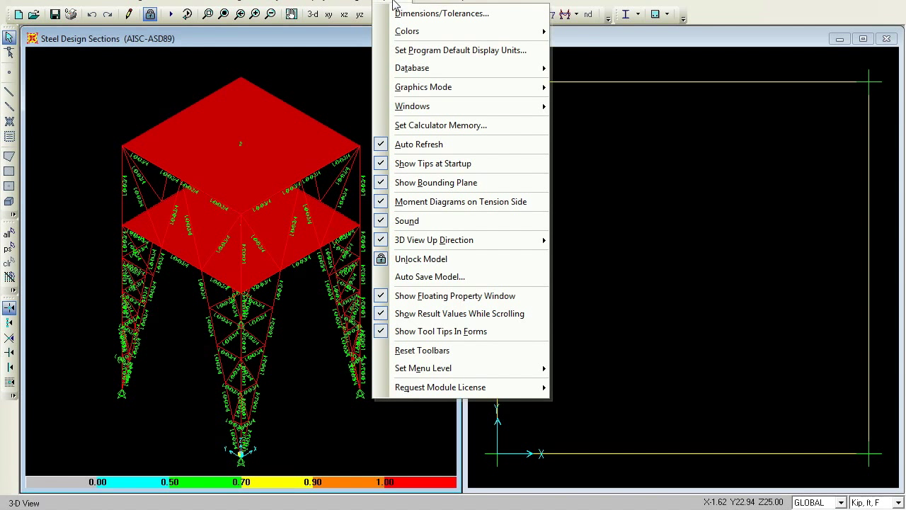
pyautogui.moveTo(331, 3)
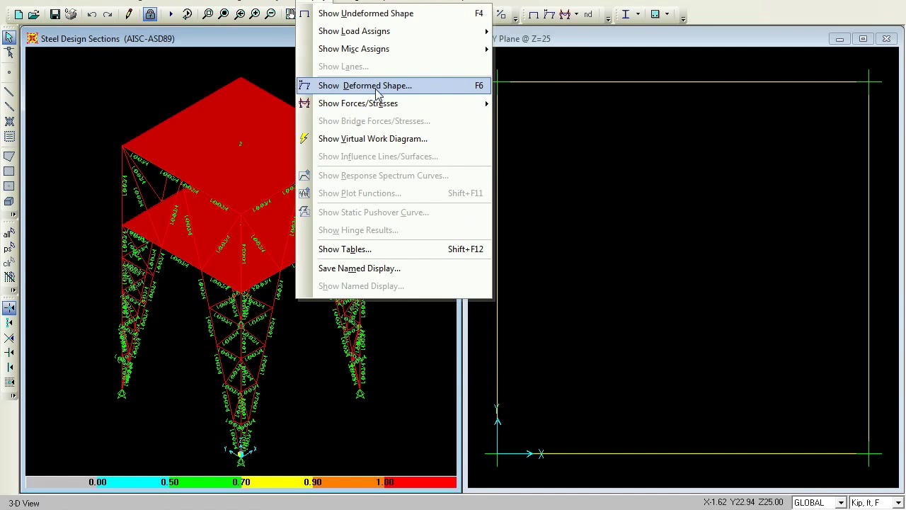
pyautogui.moveTo(383, 104)
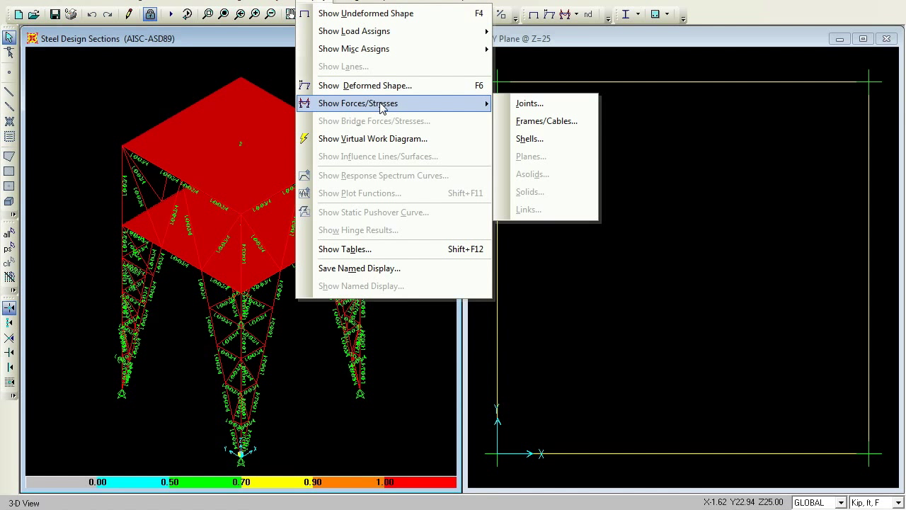
pyautogui.click(540, 121)
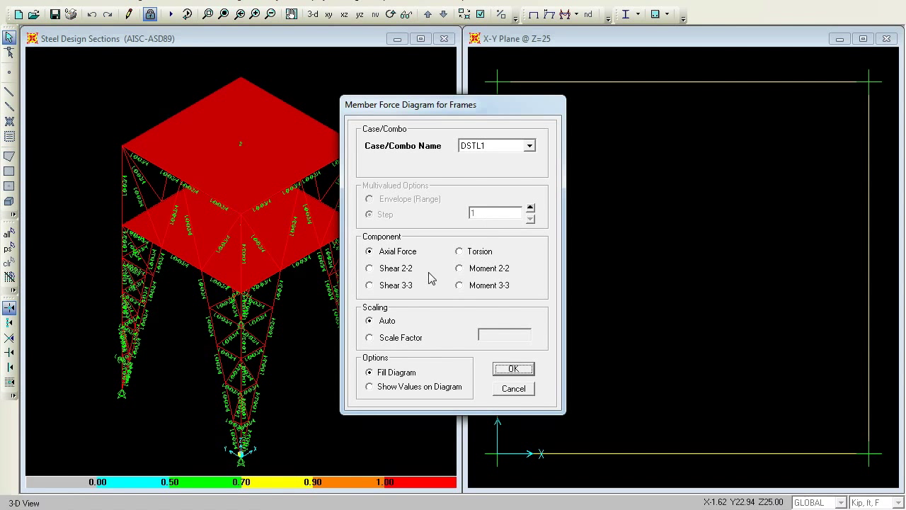
pyautogui.click(369, 269)
pyautogui.click(369, 387)
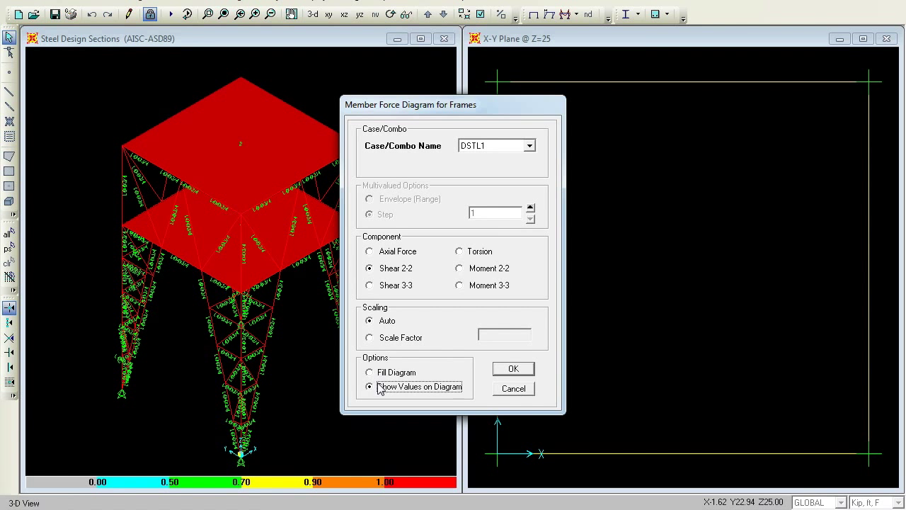
pyautogui.click(524, 369)
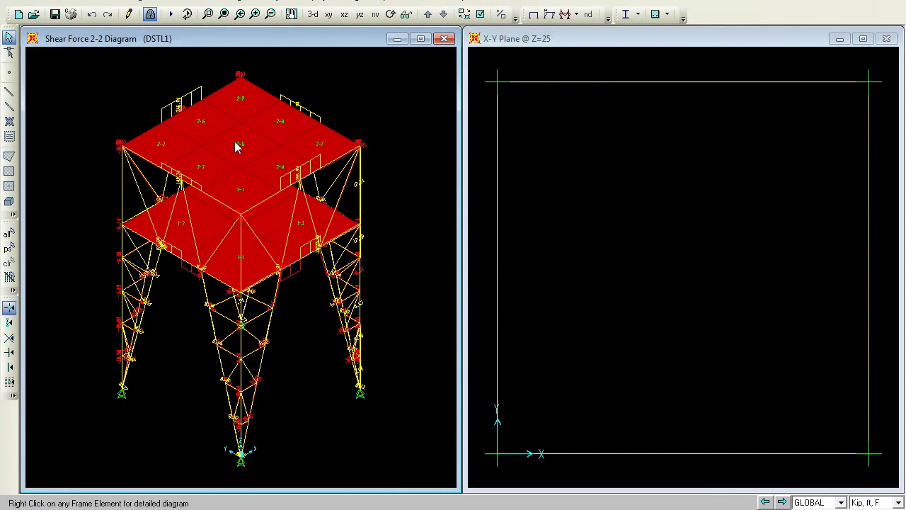
# Step: Examine the detailed load, shear, moment and deflection diagrams of an outer vertical member between the two slabs for DSTL1
pyautogui.rightClick(563, 87)
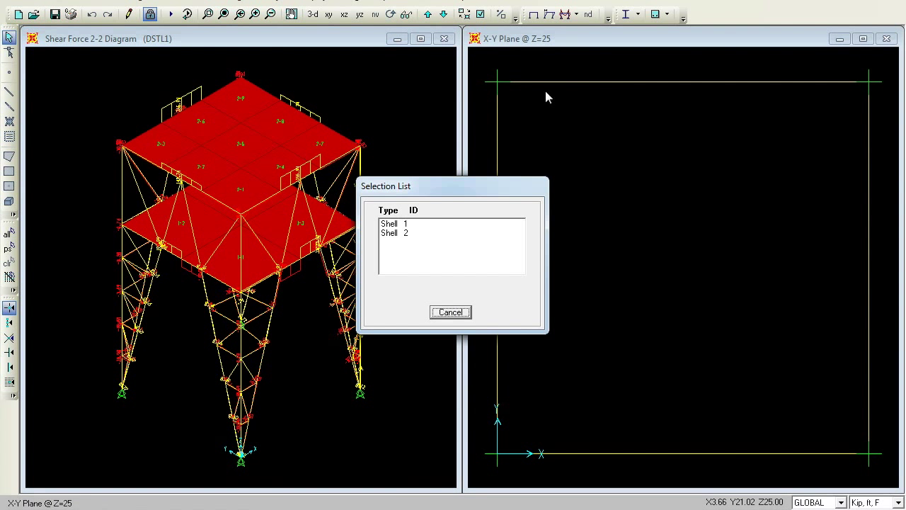
pyautogui.click(447, 313)
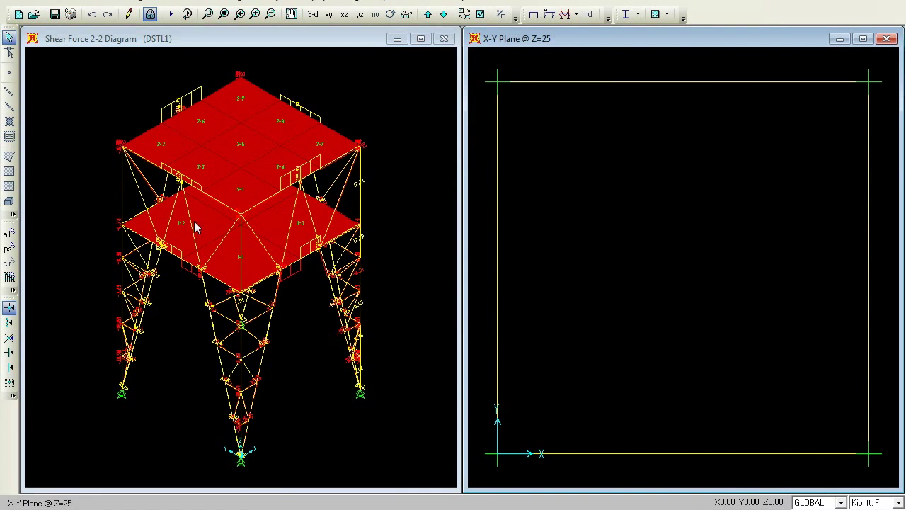
pyautogui.rightClick(121, 182)
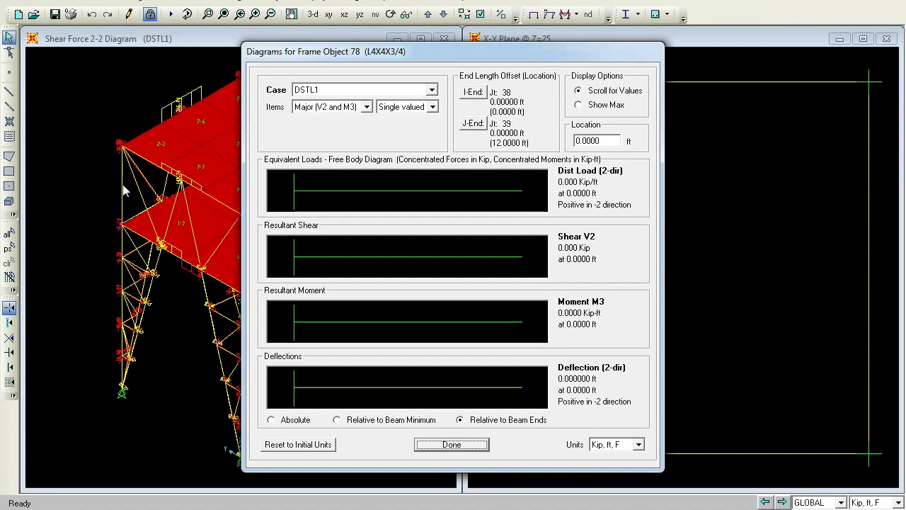
pyautogui.click(451, 444)
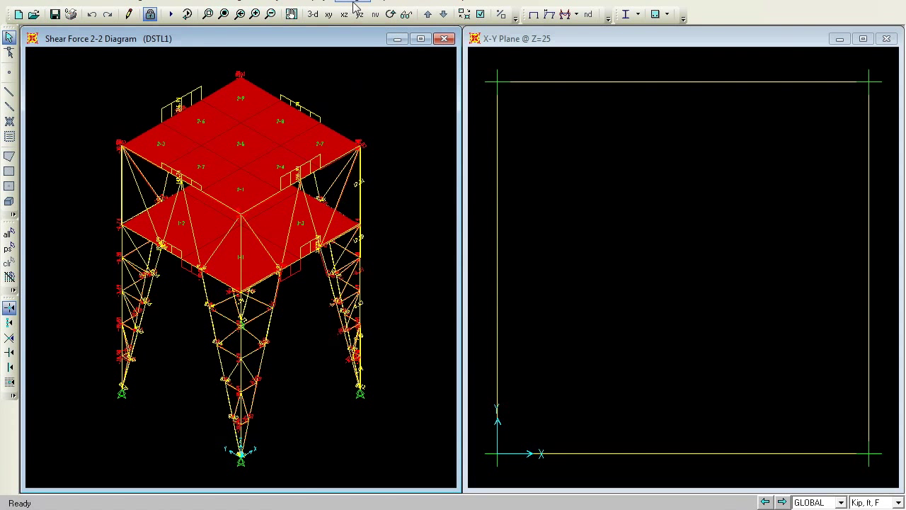
# Step: Display the Moment 3-3 diagram of the frames for the DSTL1 combination with values shown
pyautogui.click(328, 2)
pyautogui.moveTo(329, 107)
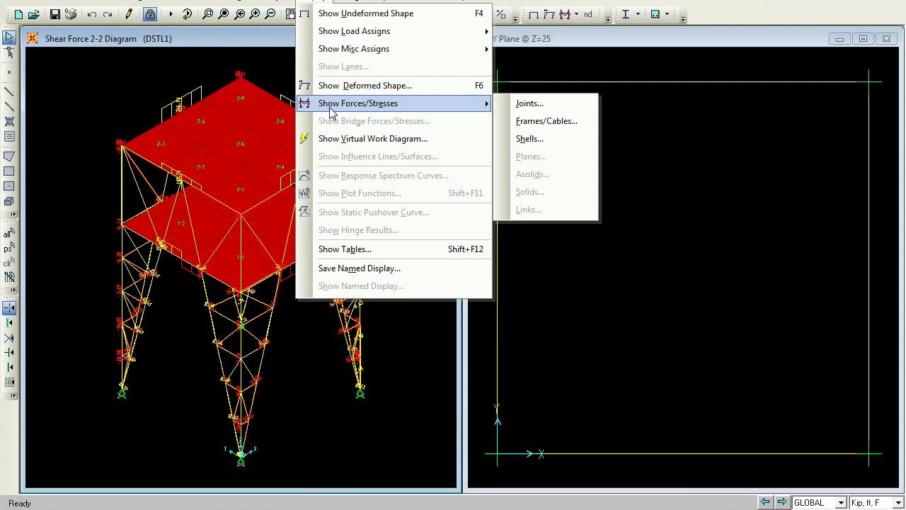
pyautogui.click(542, 122)
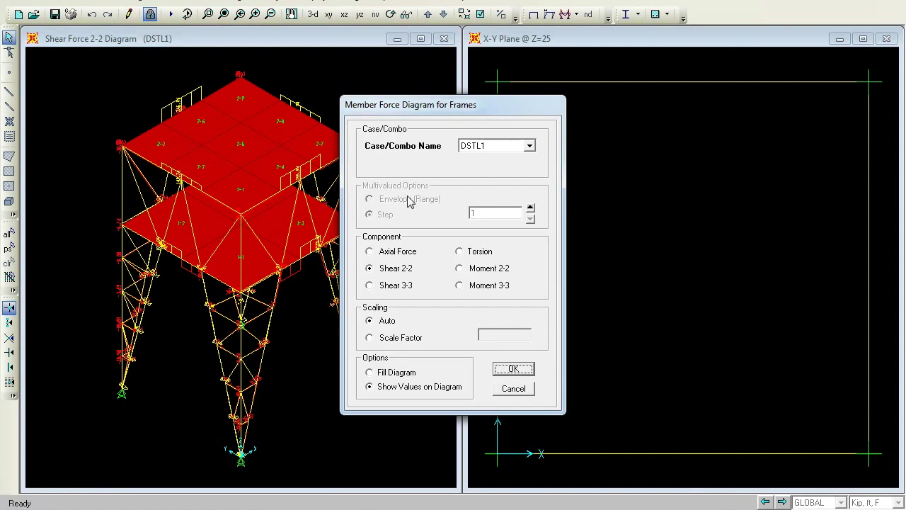
pyautogui.click(459, 286)
pyautogui.click(513, 369)
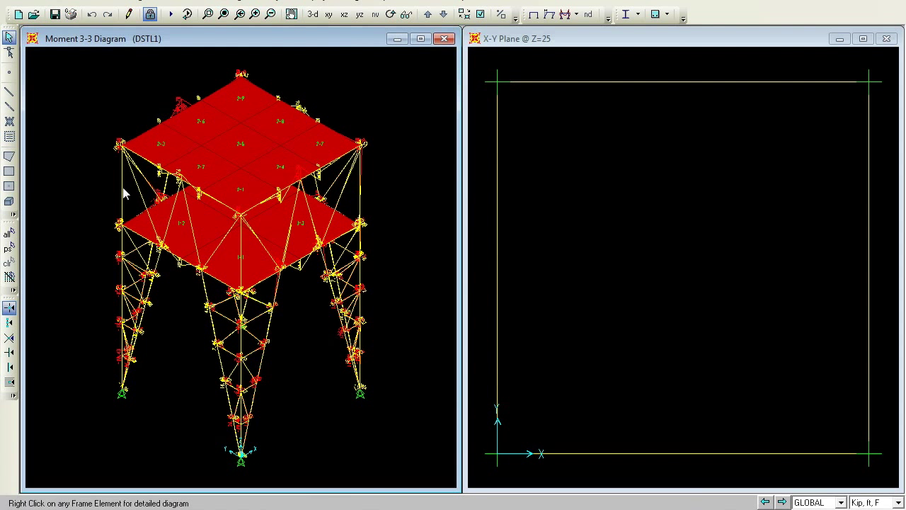
# Step: Examine the detailed major-direction diagrams of the outer vertical member between the slabs, and display the DSTL1 joint reactions as arrows
pyautogui.rightClick(122, 188)
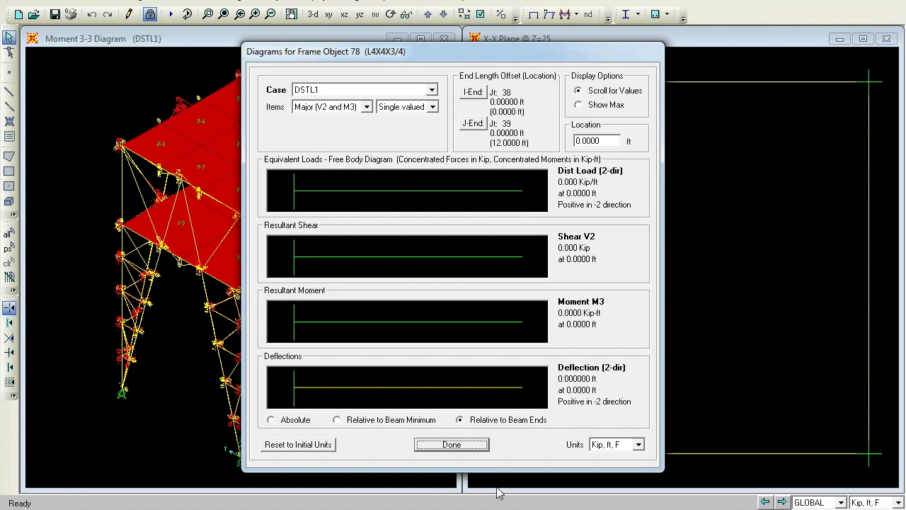
pyautogui.click(471, 444)
pyautogui.click(320, 3)
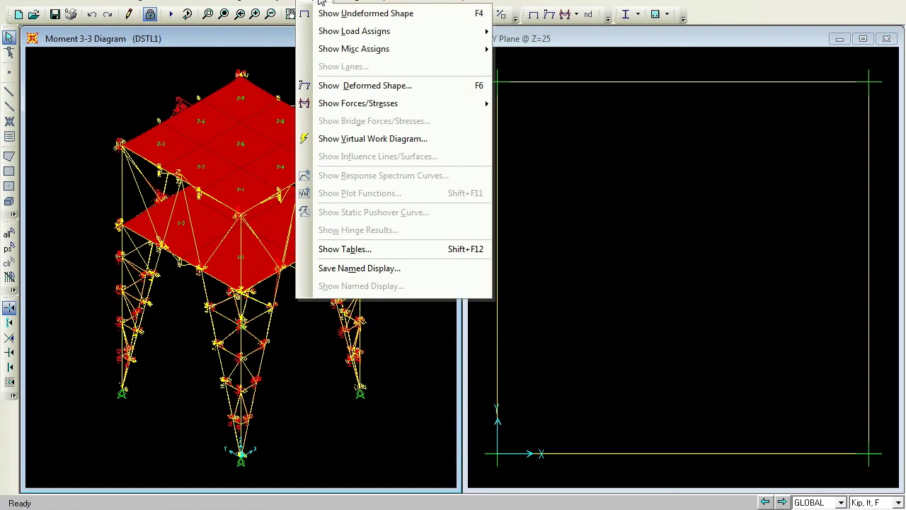
pyautogui.moveTo(339, 106)
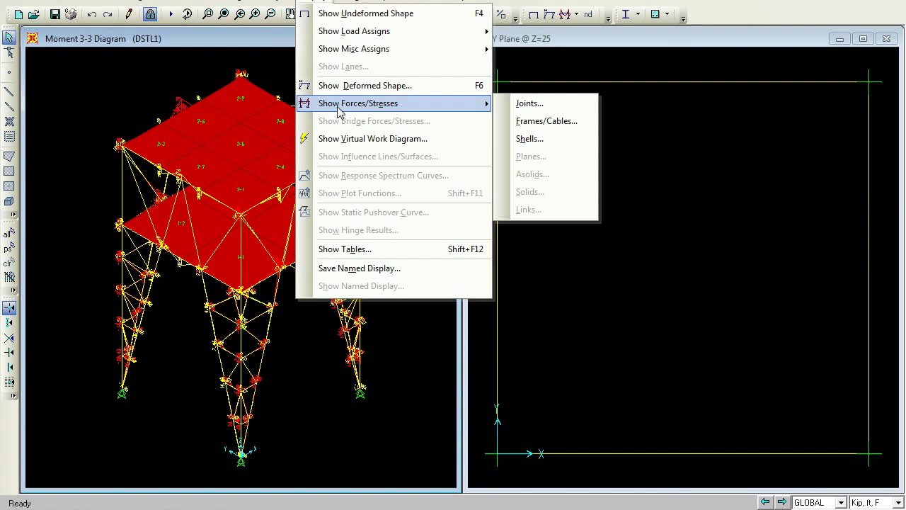
pyautogui.click(528, 104)
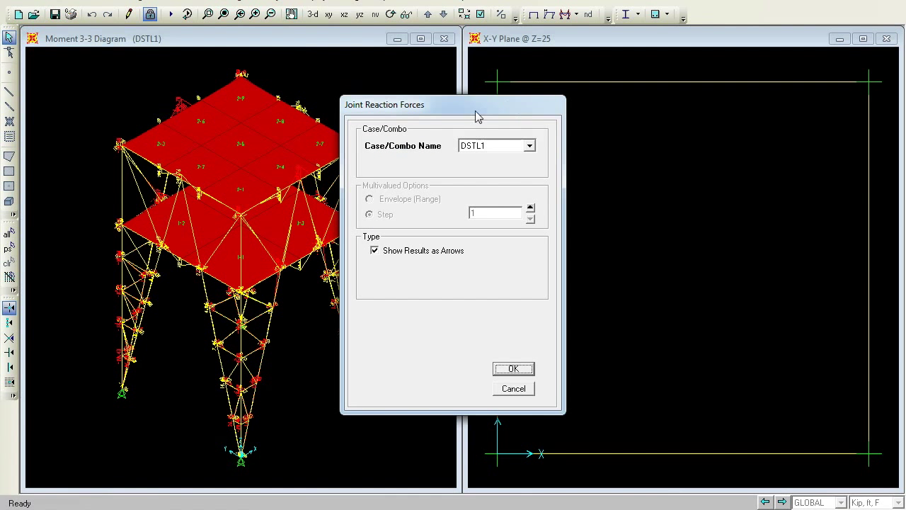
pyautogui.click(513, 368)
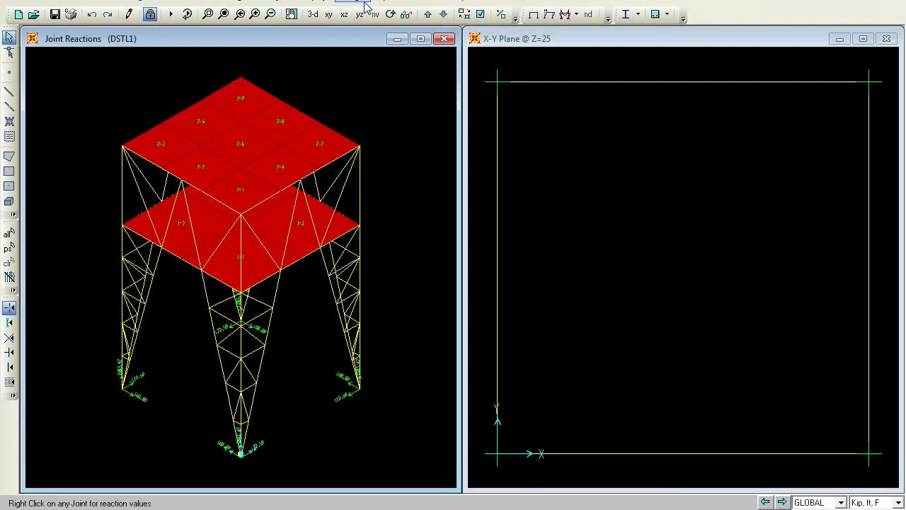
# Step: Display the frames' axial force diagram for DSTL1 with values shown, and examine the outer vertical member's detailed axial and torsion diagrams between the slabs
pyautogui.click(322, 2)
pyautogui.moveTo(344, 104)
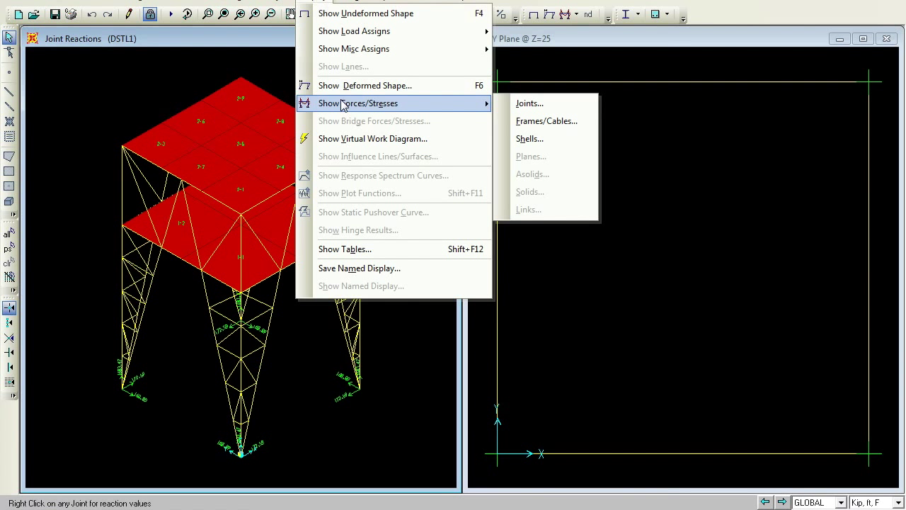
pyautogui.click(546, 122)
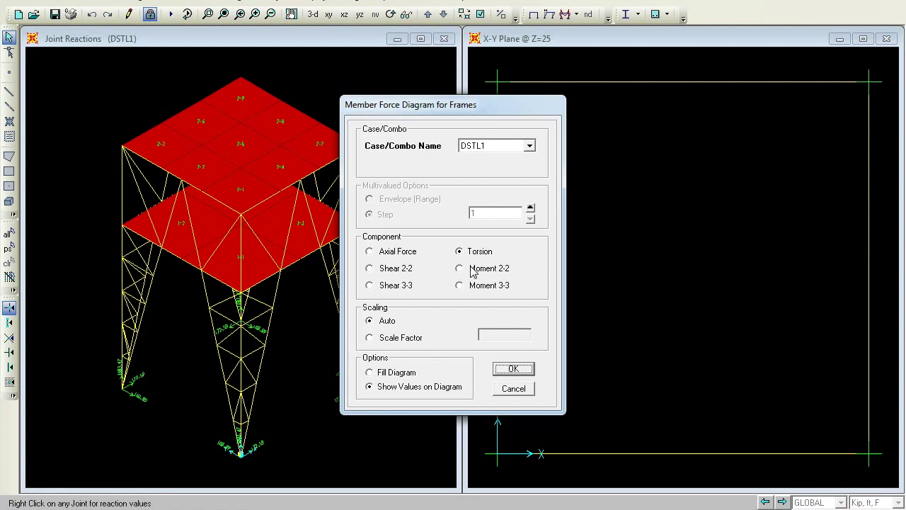
pyautogui.click(369, 252)
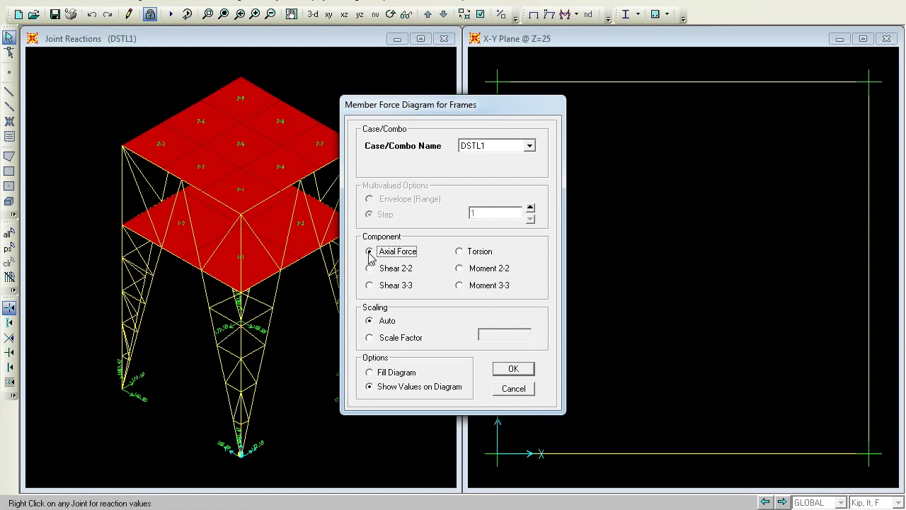
pyautogui.click(514, 369)
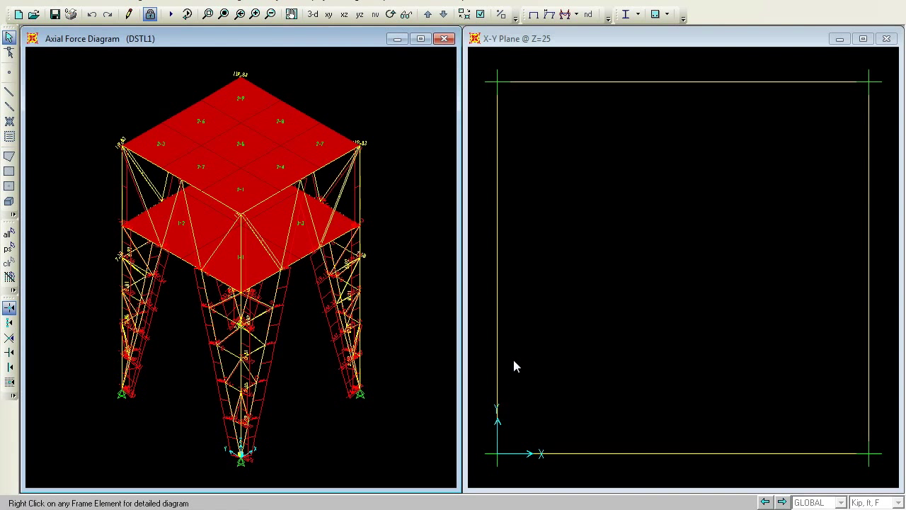
pyautogui.rightClick(121, 190)
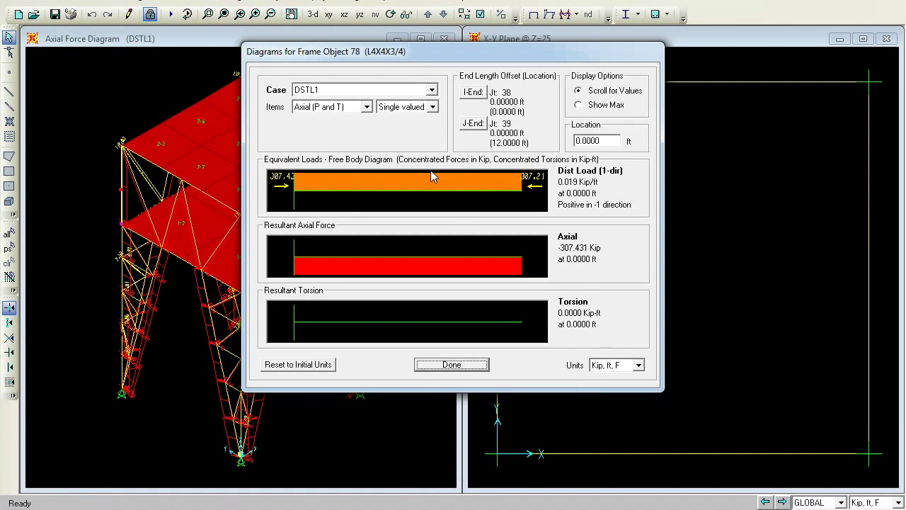
pyautogui.click(472, 369)
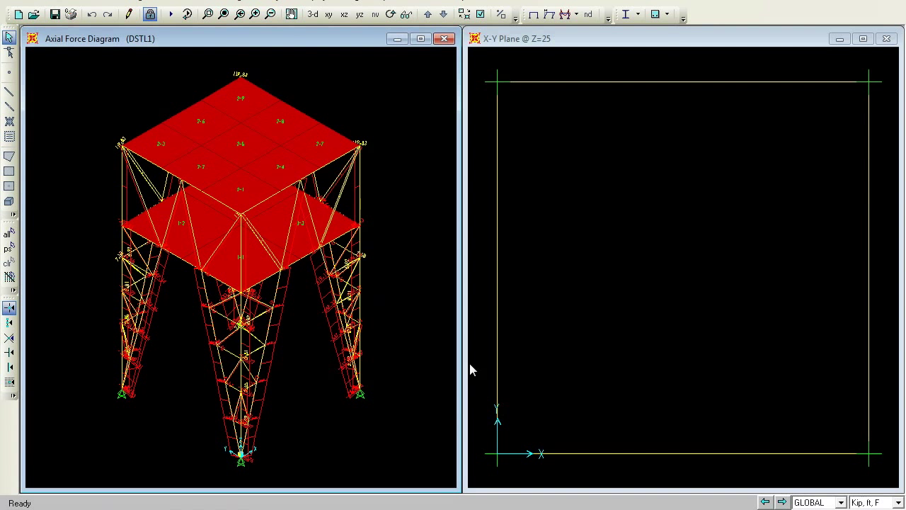